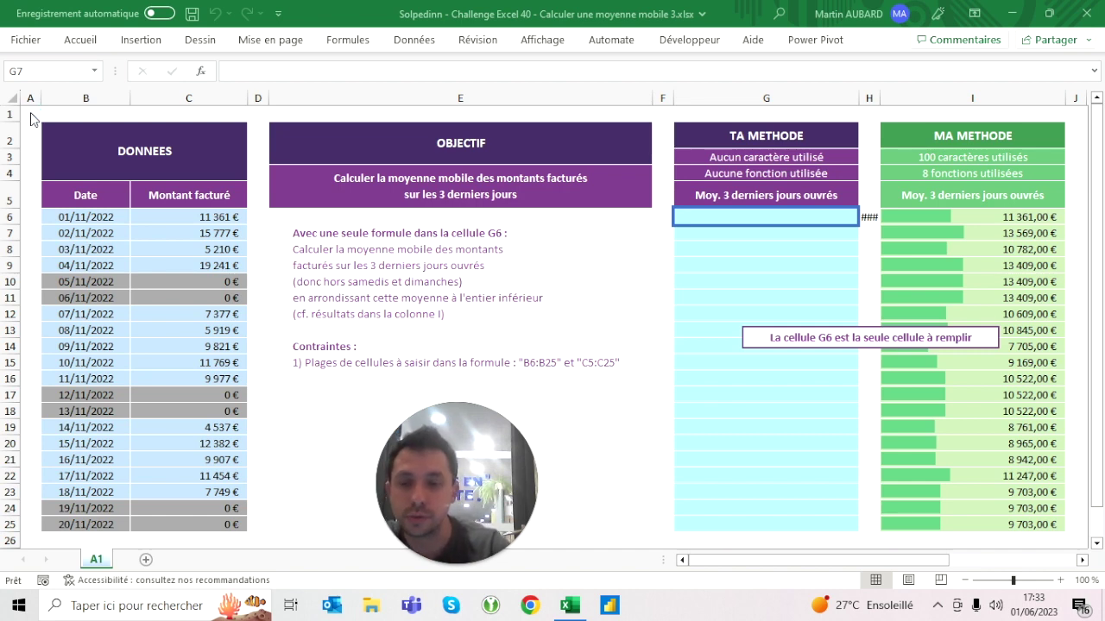
# Check sums of three-day amount windows, including 14/11 and 15/11 plus 11/11/2022, skipping the weekend
pyautogui.moveTo(233, 233); pyautogui.dragTo(233, 266)
pyautogui.moveTo(233, 346); pyautogui.dragTo(233, 379)
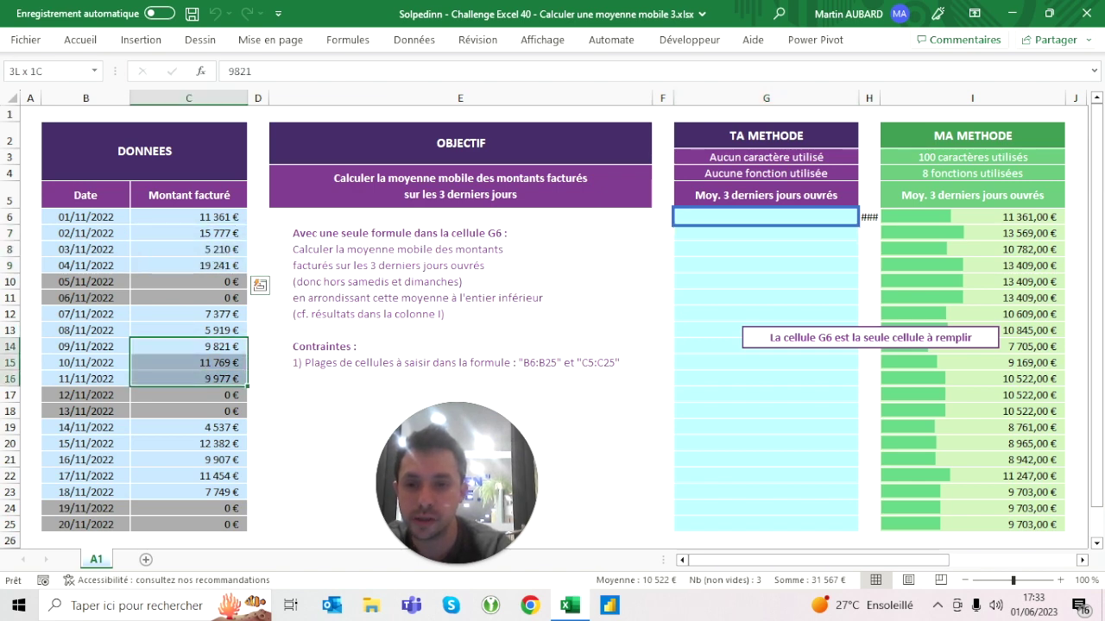
pyautogui.moveTo(233, 459); pyautogui.dragTo(233, 492)
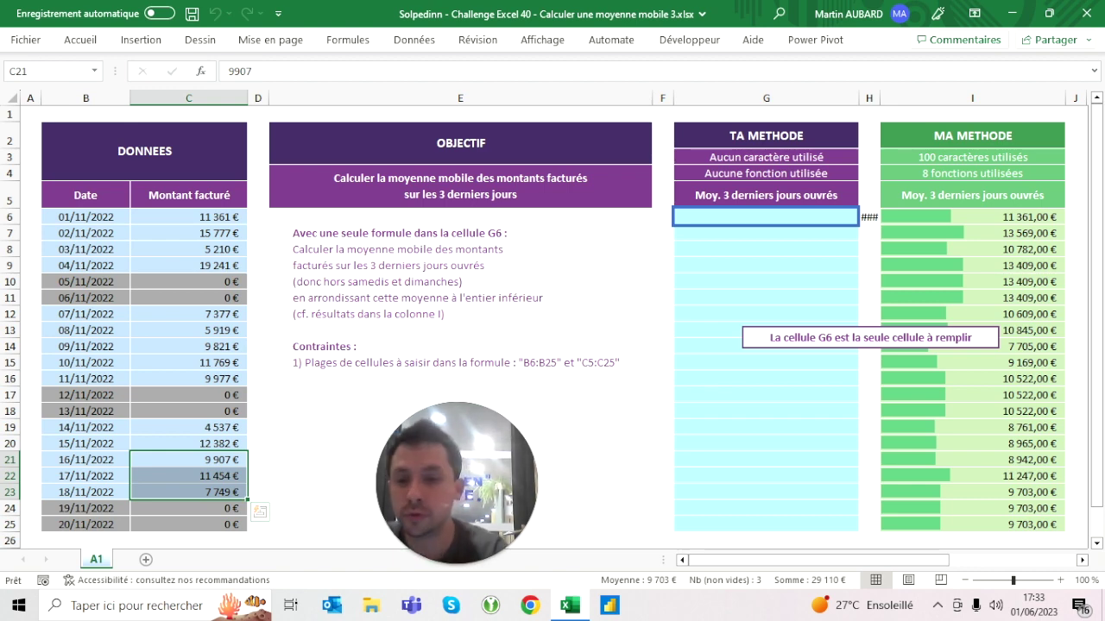
pyautogui.click(189, 443)
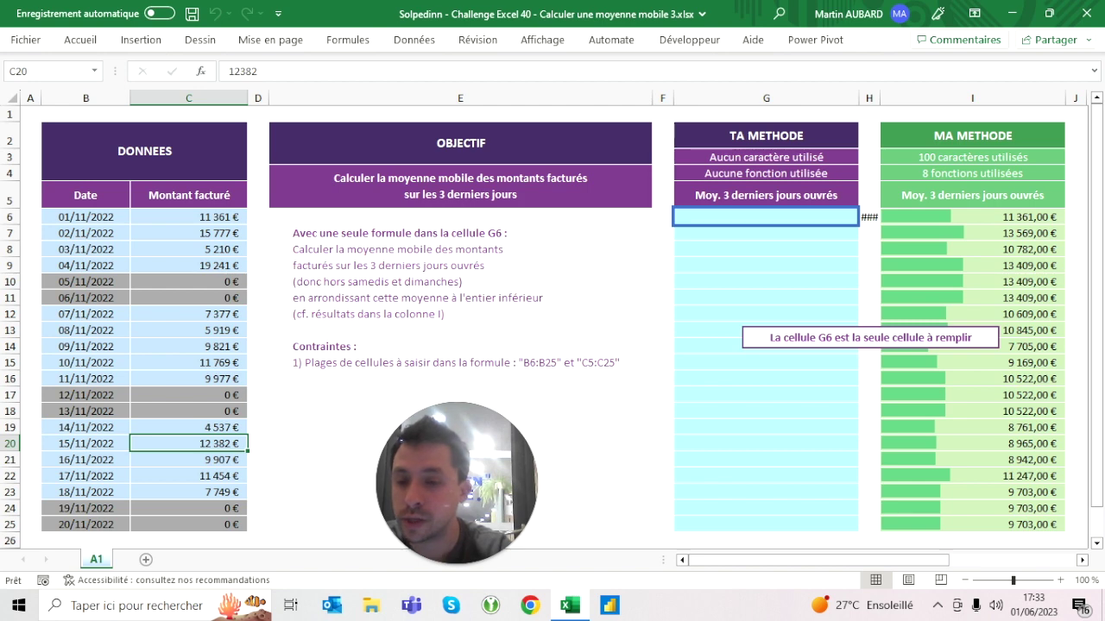
pyautogui.click(86, 443)
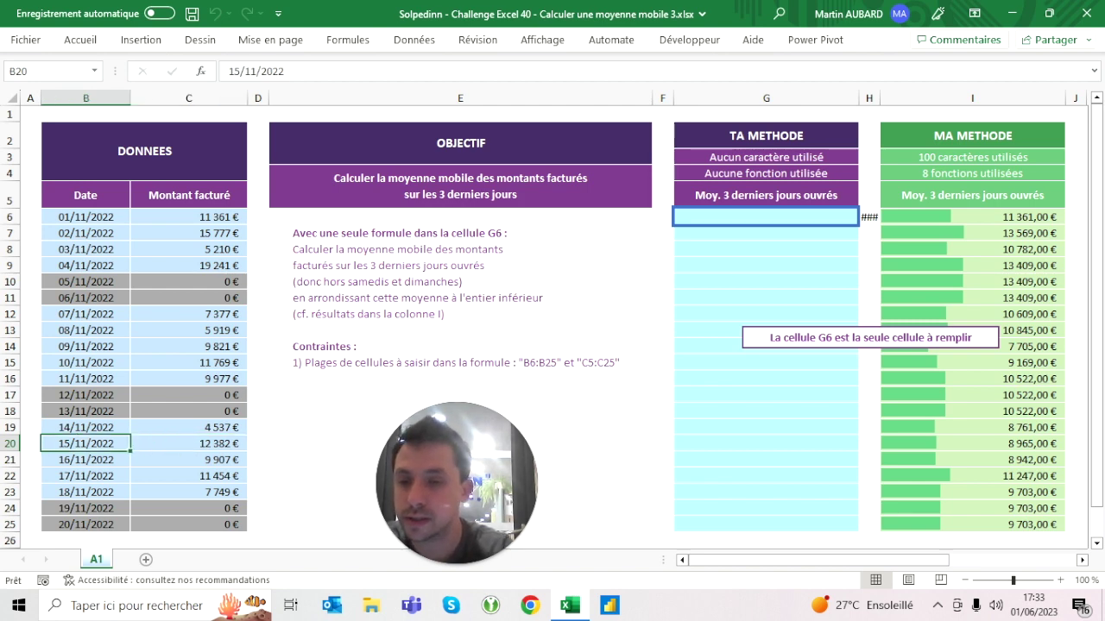
pyautogui.click(11, 442)
pyautogui.moveTo(138, 443); pyautogui.dragTo(138, 427)
pyautogui.keyDown('ctrl'); pyautogui.click(188, 378); pyautogui.keyUp('ctrl')
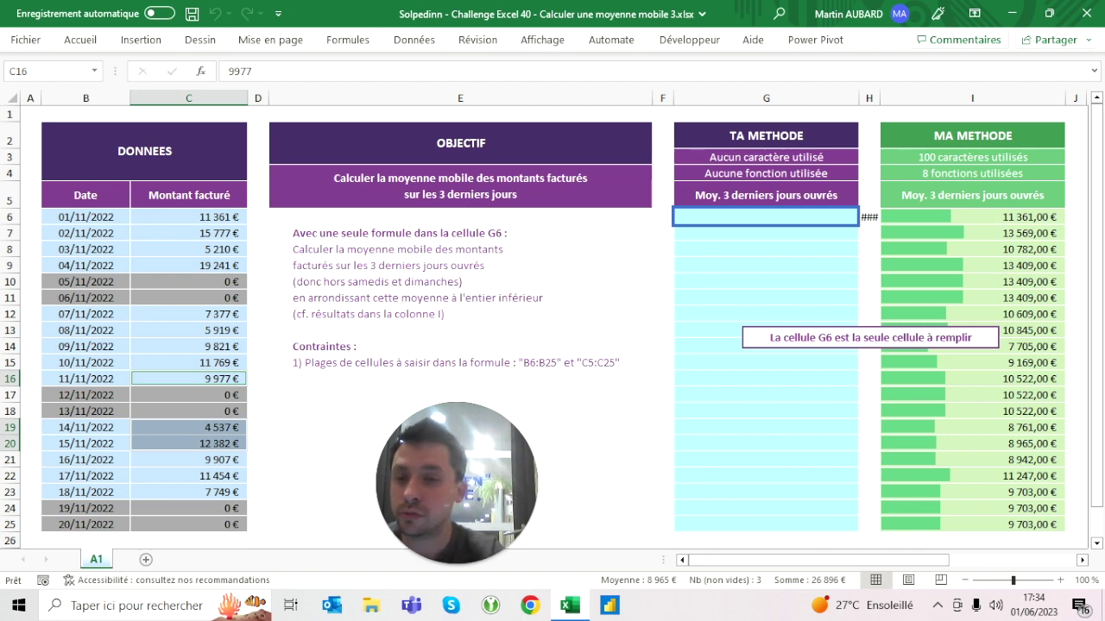
# Check the working-day window of 07/11, 08/11 and 04/11/2022 amounts
pyautogui.click(188, 346)
pyautogui.moveTo(189, 346); pyautogui.dragTo(188, 314)
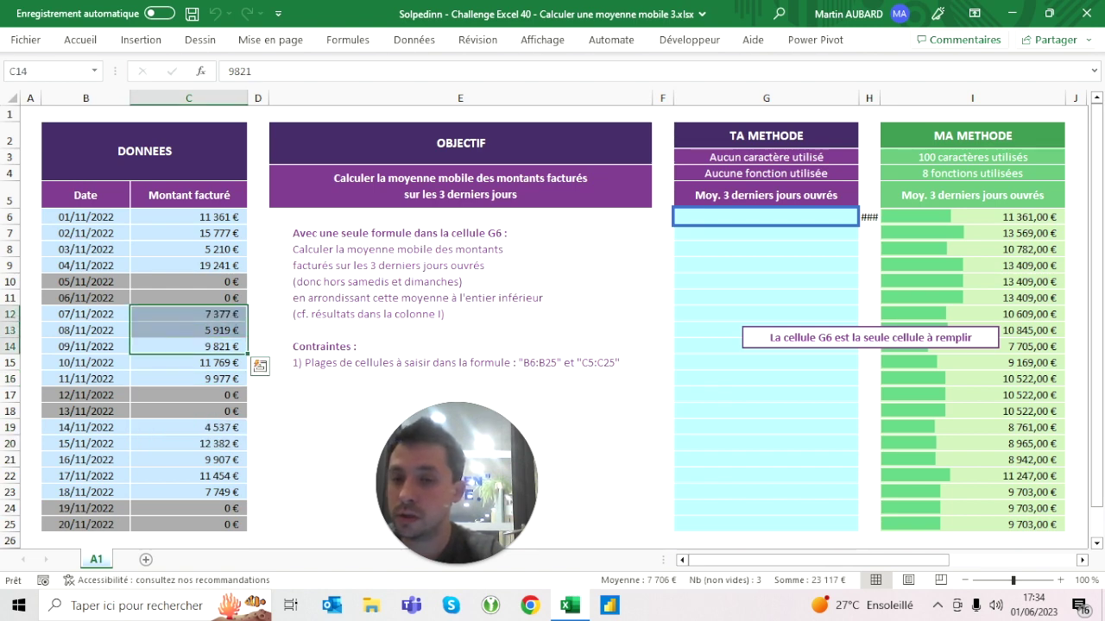
pyautogui.click(188, 329)
pyautogui.moveTo(189, 330); pyautogui.dragTo(188, 314)
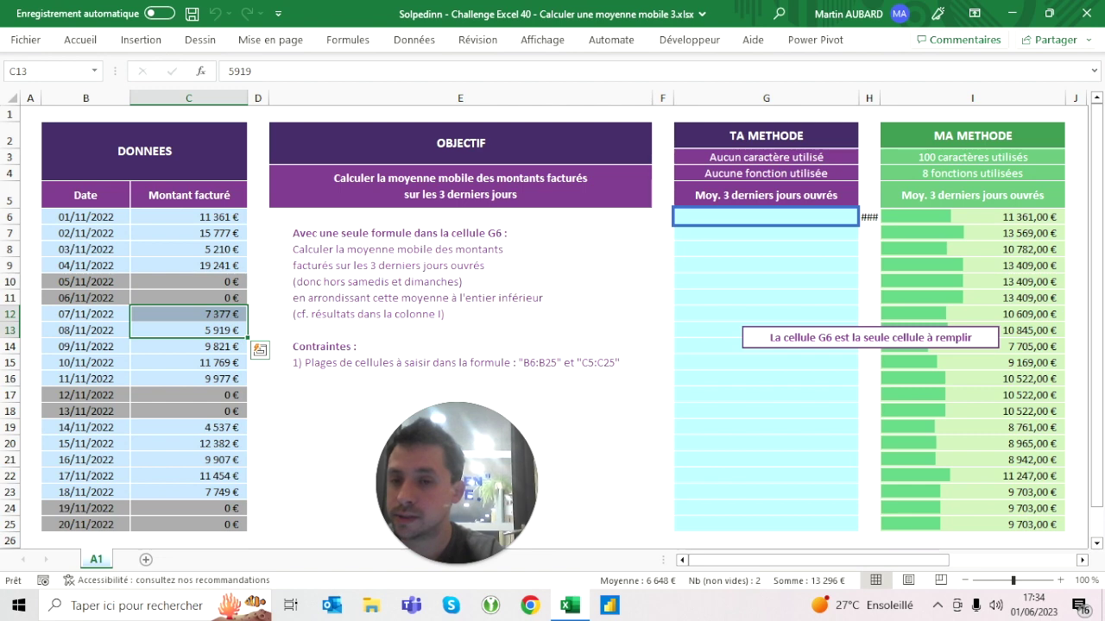
pyautogui.keyDown('ctrl'); pyautogui.click(188, 265); pyautogui.keyUp('ctrl')
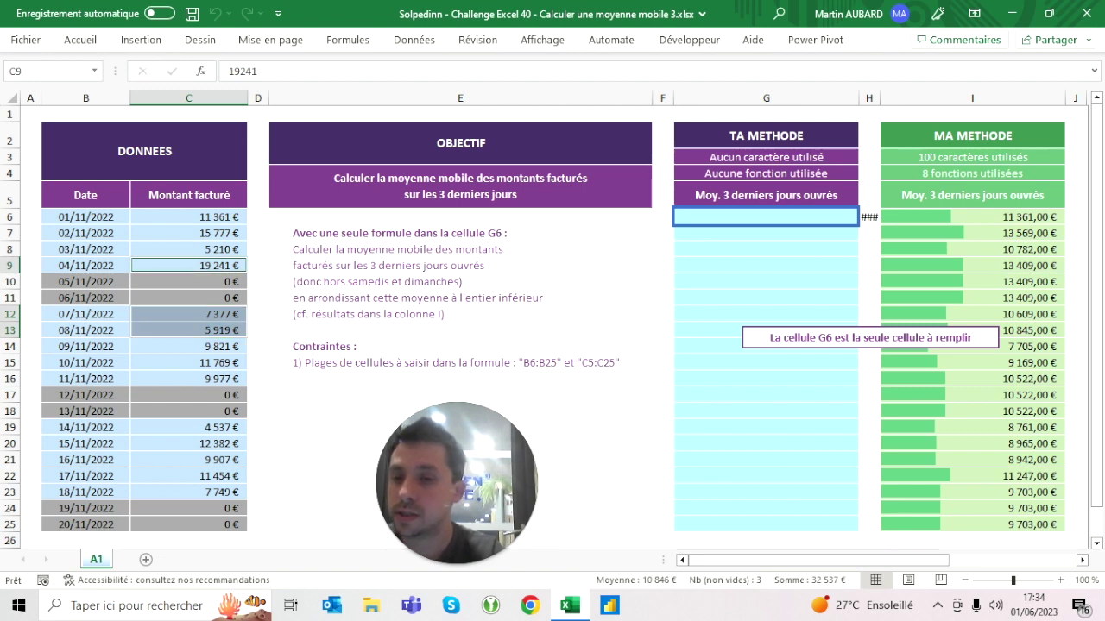
# Jot the function names LET and MAP as notes in the answer column
pyautogui.click(766, 281)
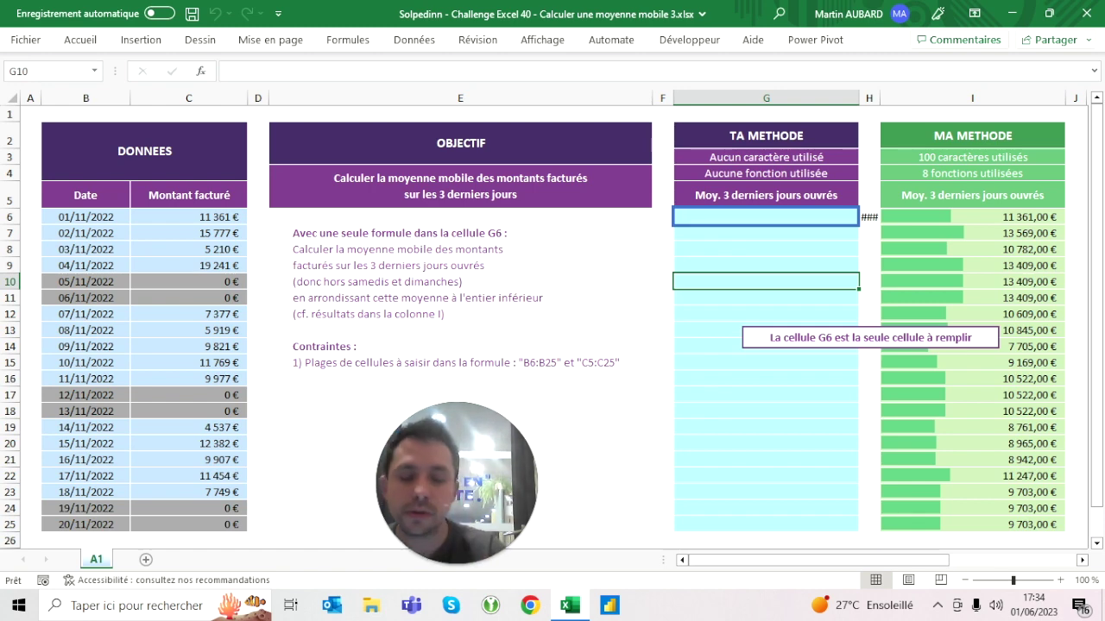
pyautogui.press('Down')
pyautogui.press('Down')
pyautogui.press('Down')
pyautogui.press('Down')
pyautogui.press('Down')
pyautogui.press('Down')
pyautogui.press('Down')
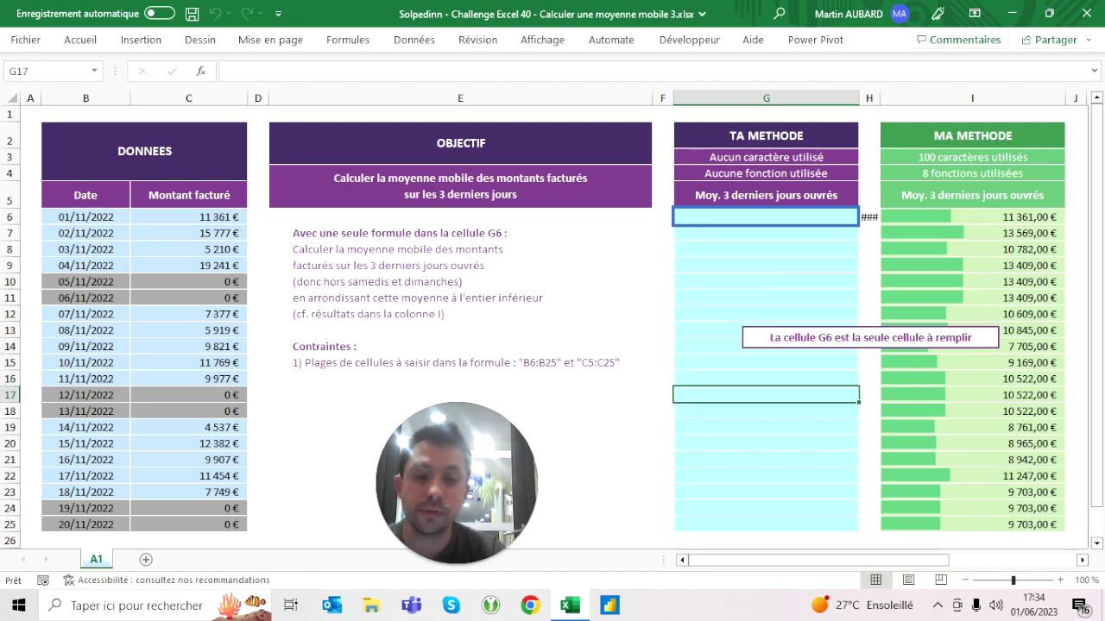
pyautogui.write('=')
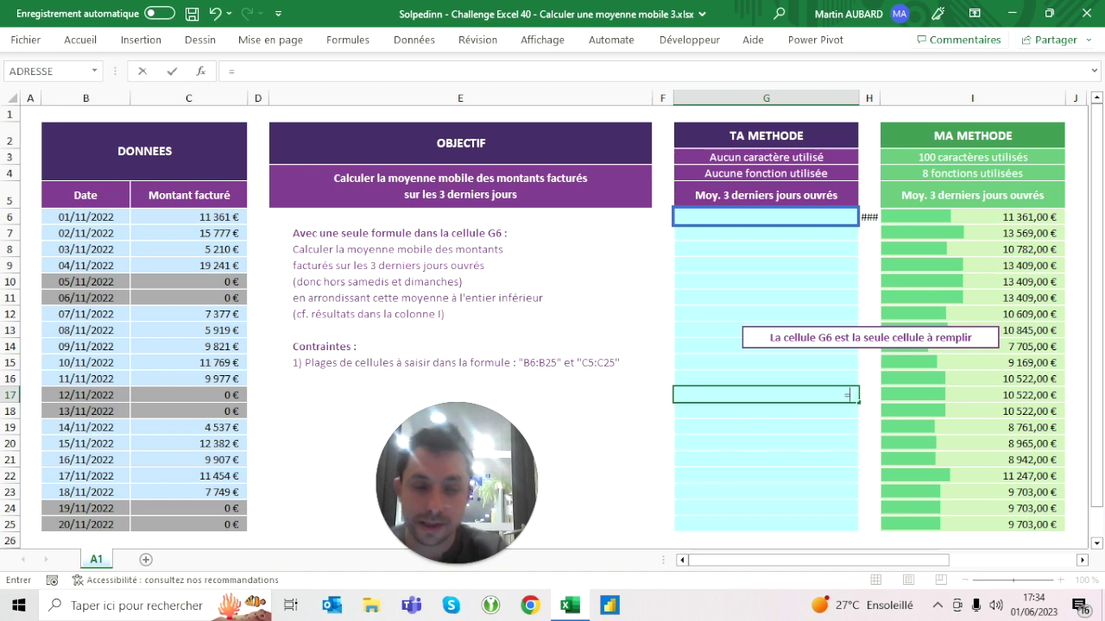
pyautogui.press('Escape')
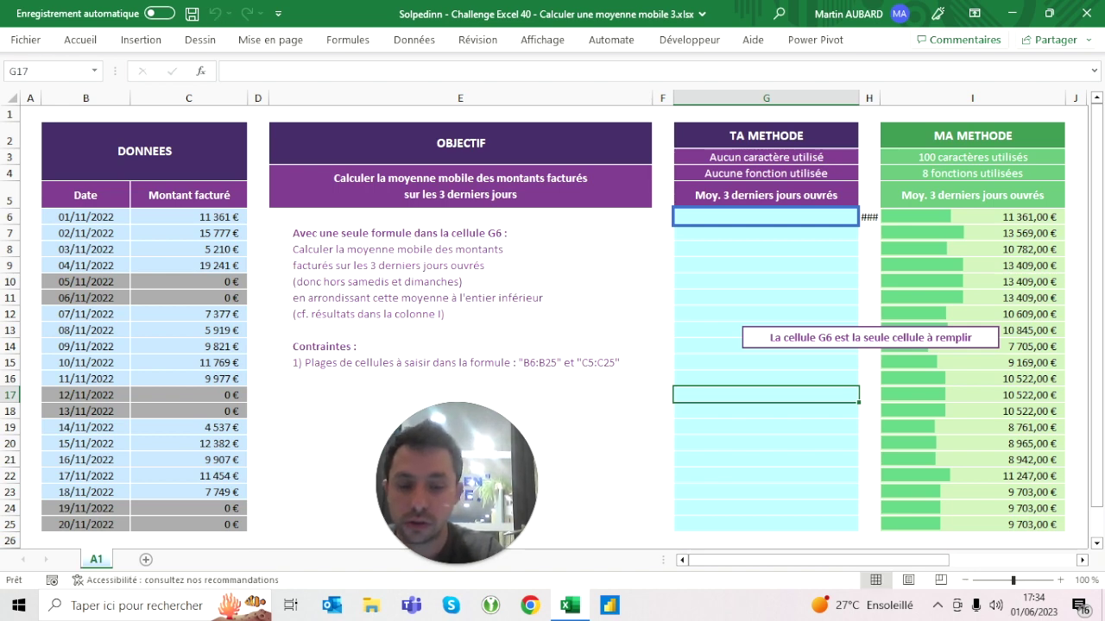
pyautogui.write('LET')
pyautogui.click(765, 426)
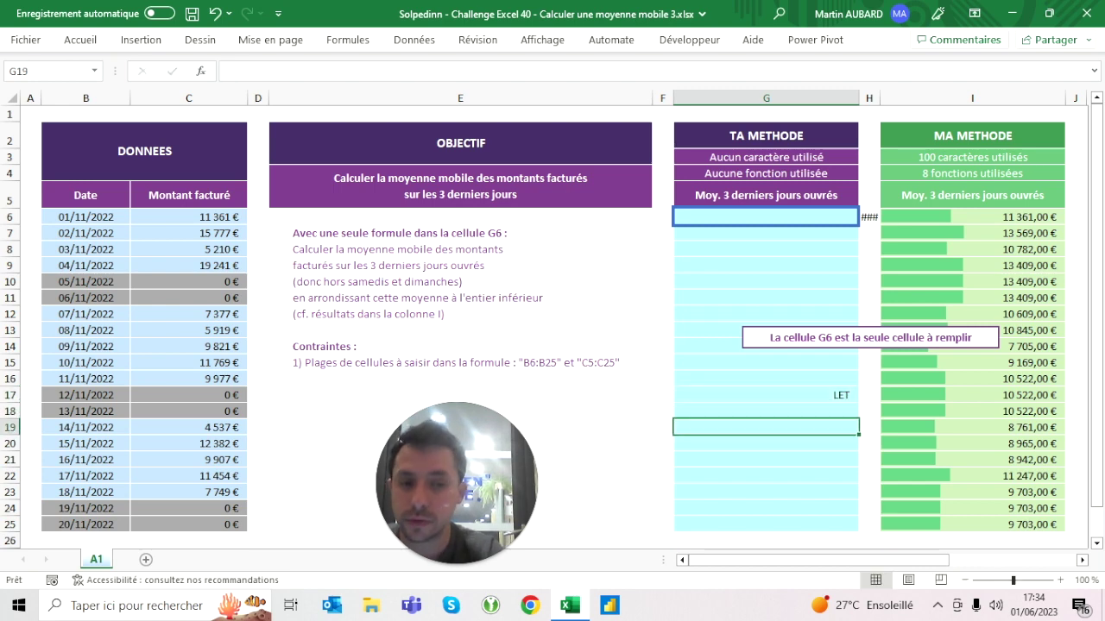
pyautogui.write('MAP')
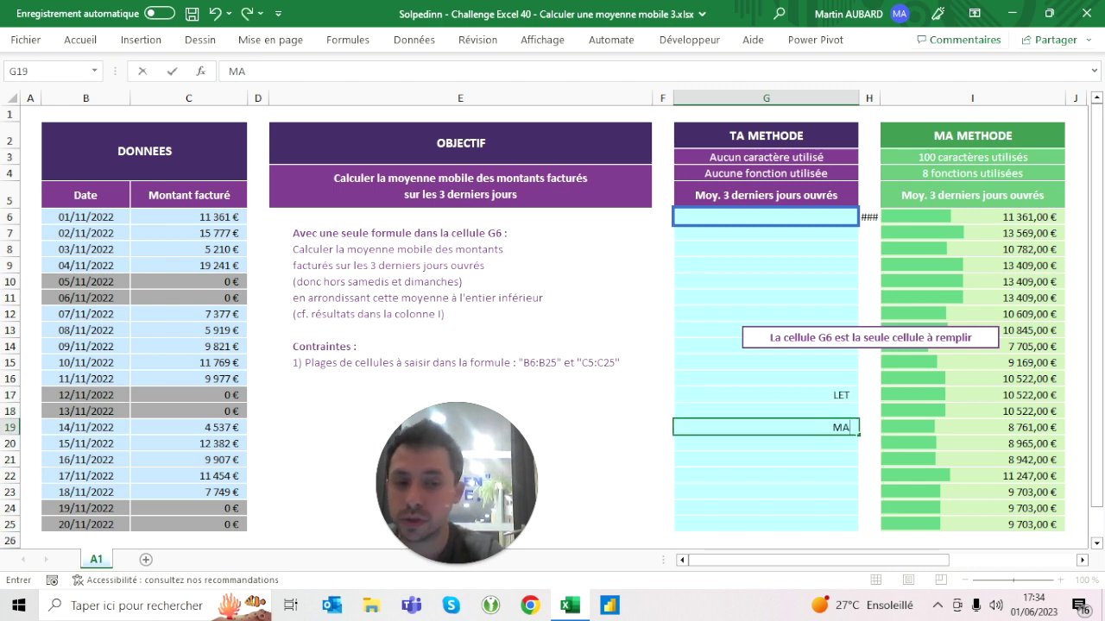
pyautogui.press('Return')
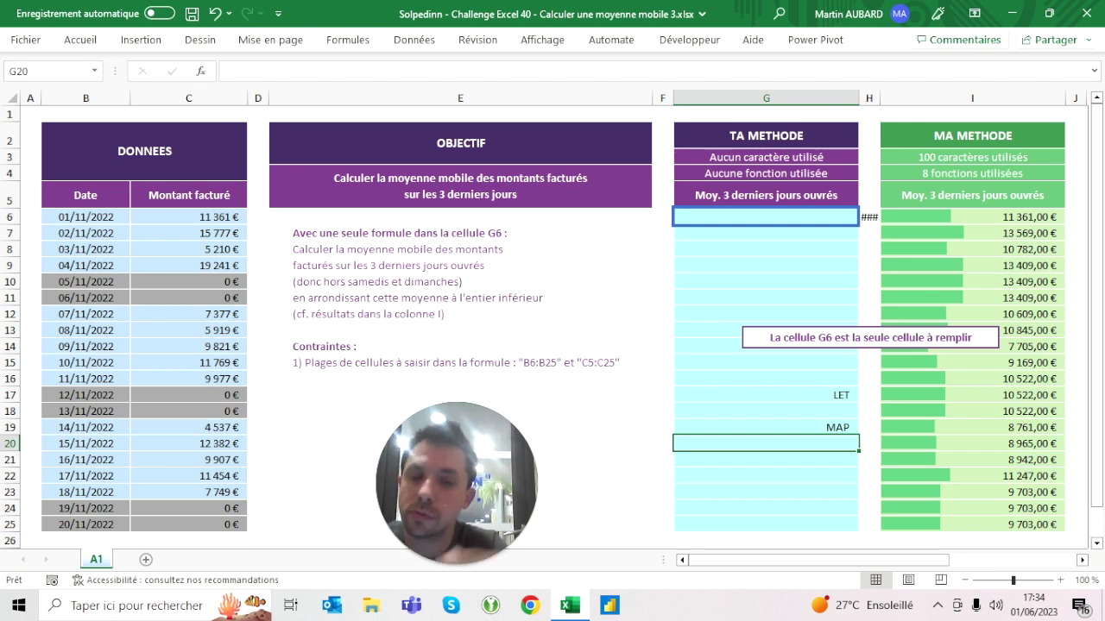
# Add notes LAMBDA, MAKEARRAY and SCAN/REDUCE below the MAP note in column G
pyautogui.click(766, 427)
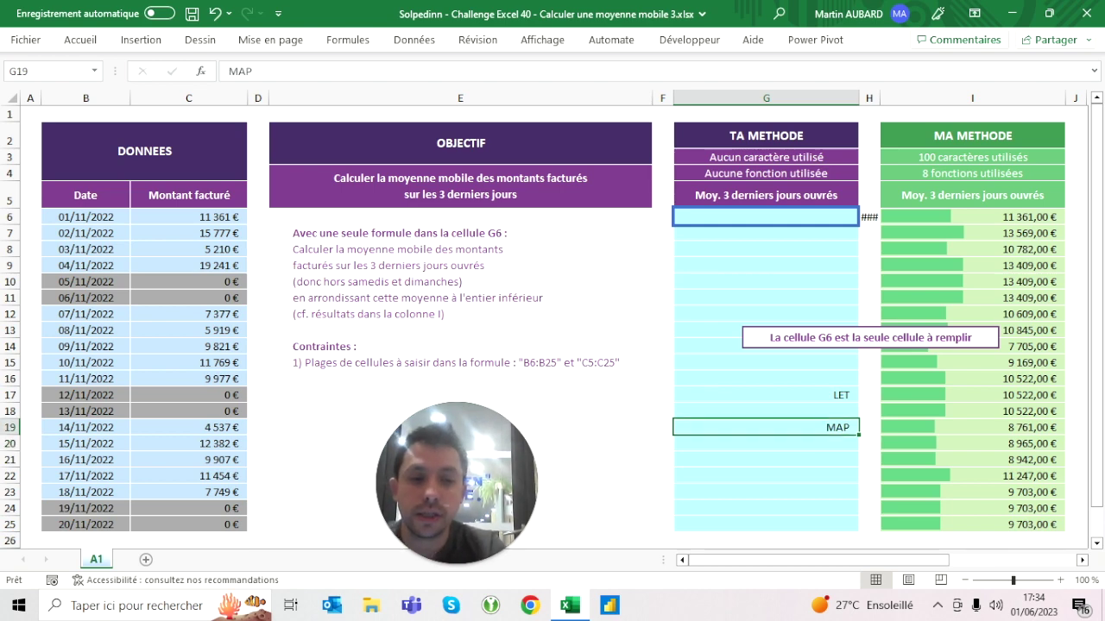
pyautogui.click(766, 443)
pyautogui.write('LAMBDA')
pyautogui.press('Return')
pyautogui.click(766, 476)
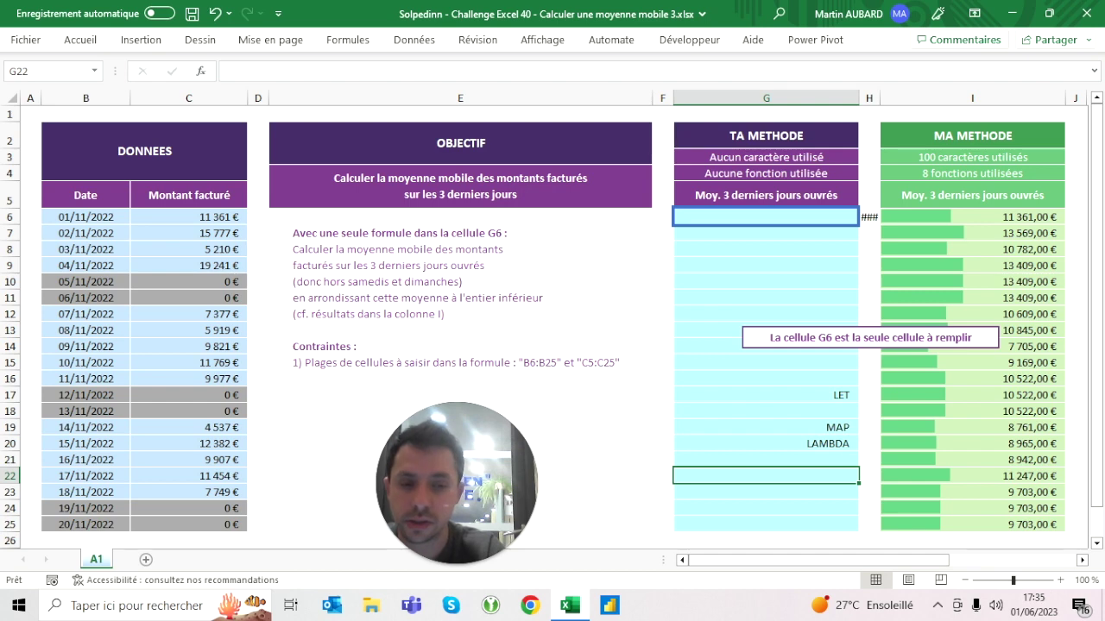
pyautogui.write('MAKEARRAY')
pyautogui.press('Return')
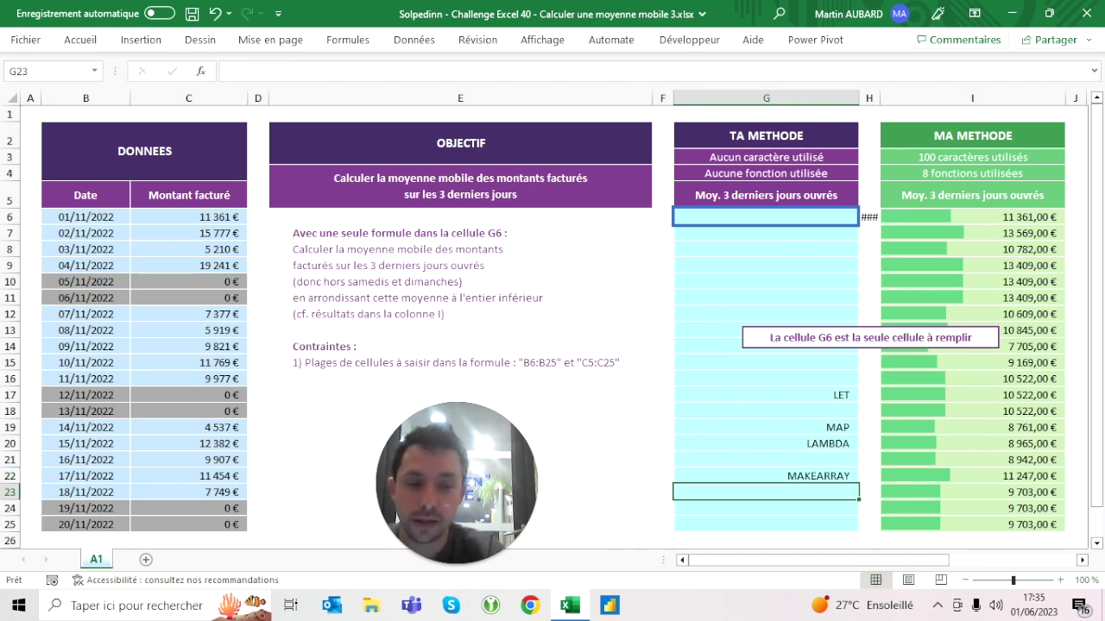
pyautogui.write('SCAN/REDUCE')
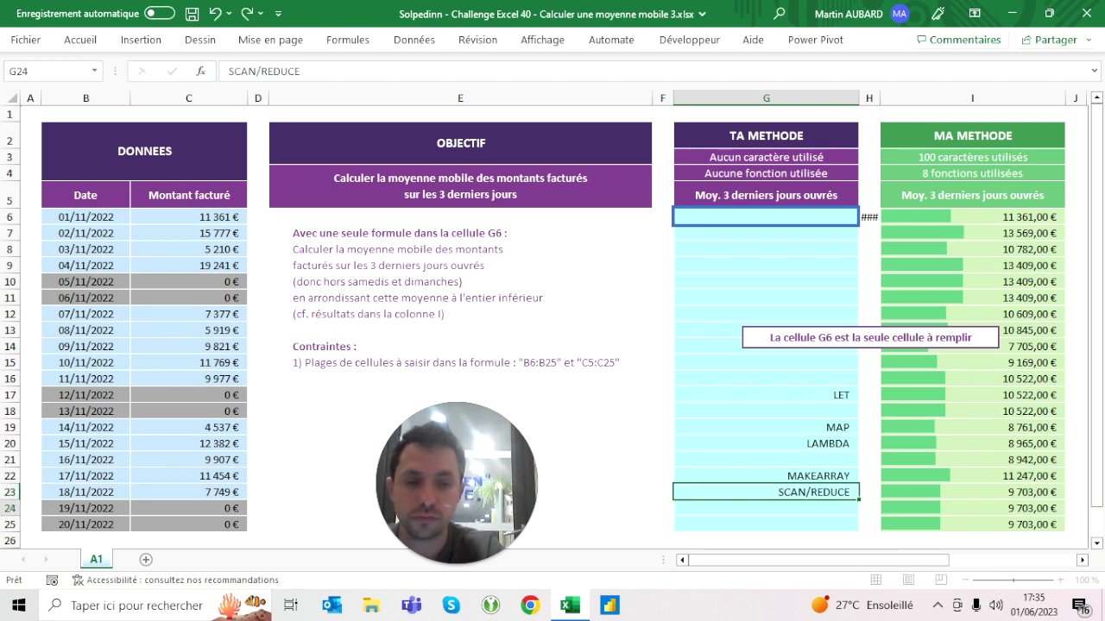
pyautogui.press('Return')
# Delete the whole list of function notes and return to G6
pyautogui.press('Up')
pyautogui.press('Up')
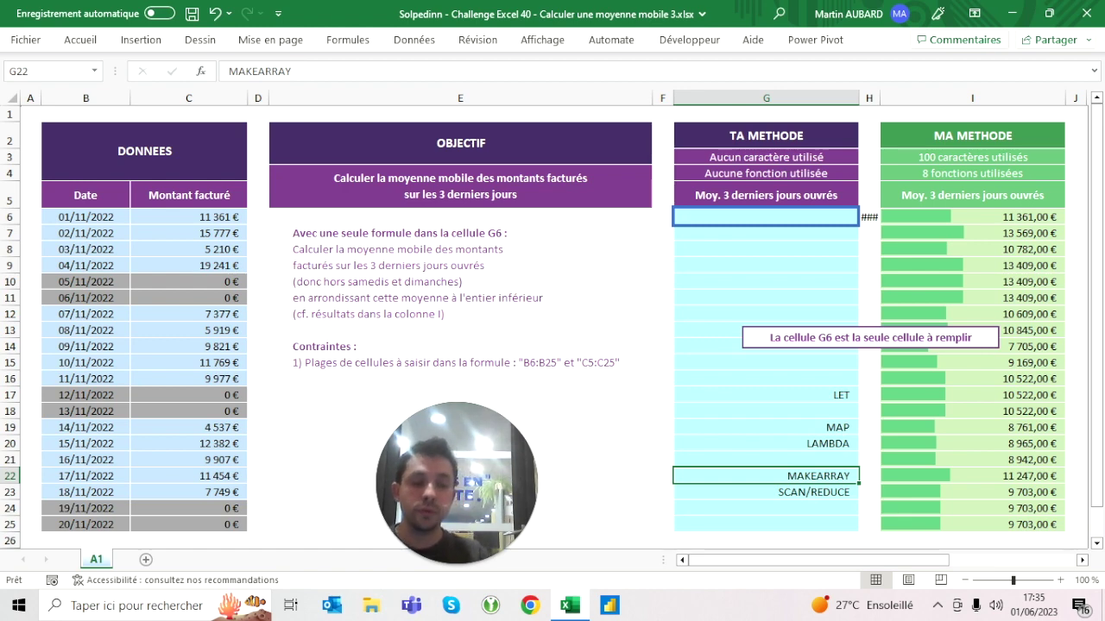
pyautogui.moveTo(765, 492); pyautogui.dragTo(766, 394)
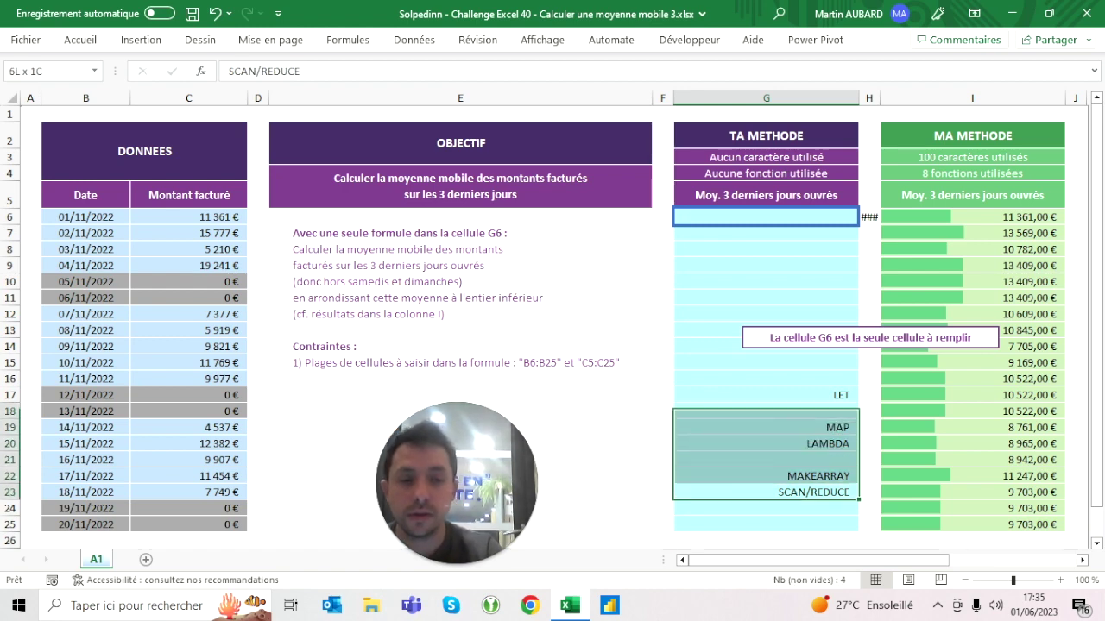
pyautogui.press('Delete')
pyautogui.press('Up')
pyautogui.press('Up')
pyautogui.press('Up')
pyautogui.press('Up')
pyautogui.press('Up')
pyautogui.press('Up')
pyautogui.press('Up')
pyautogui.press('Up')
pyautogui.press('Up')
pyautogui.press('Up')
pyautogui.press('Up')
pyautogui.press('Up')
pyautogui.press('Up')
pyautogui.press('Up')
pyautogui.press('Up')
pyautogui.press('Up')
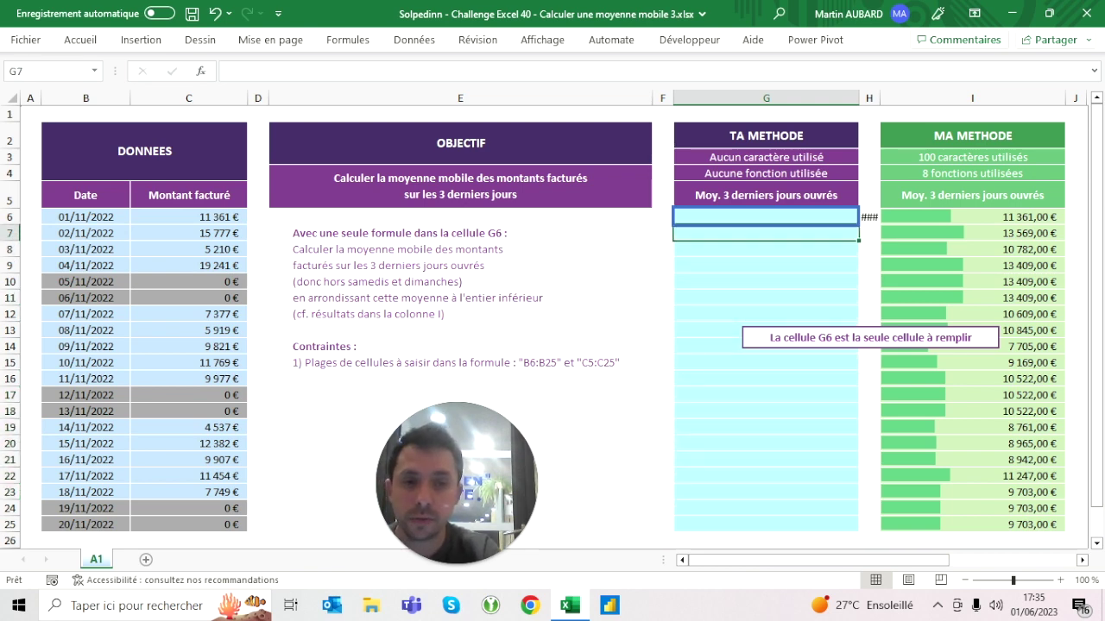
pyautogui.press('Up')
# Enter =LET(d;B6:B25;d) in G6, spilling the dates down column G
pyautogui.write('=let(')
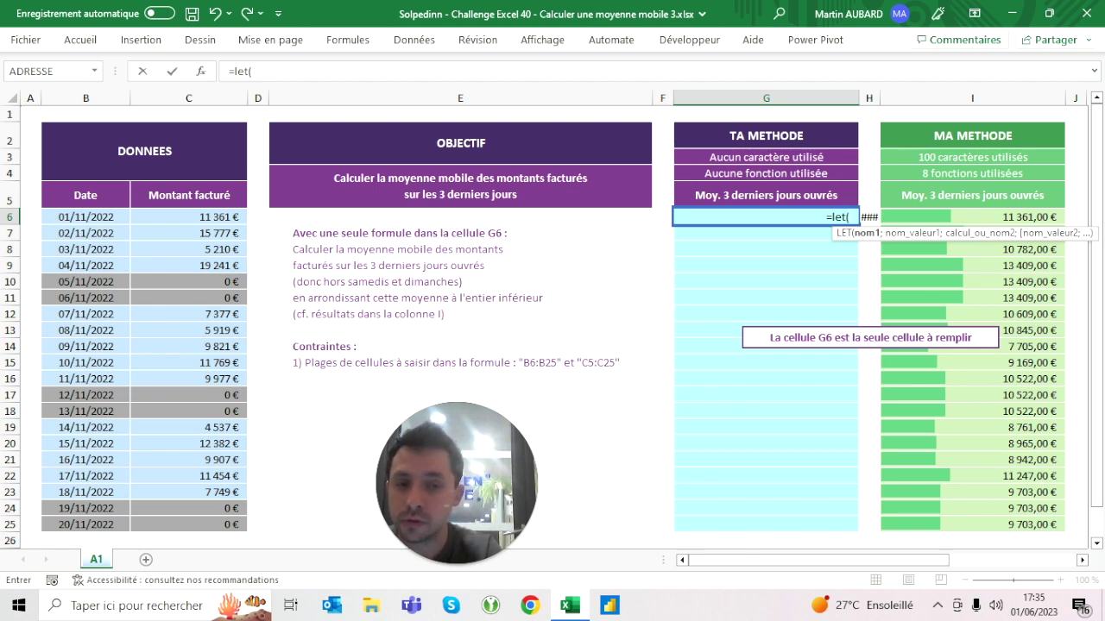
pyautogui.write('d;')
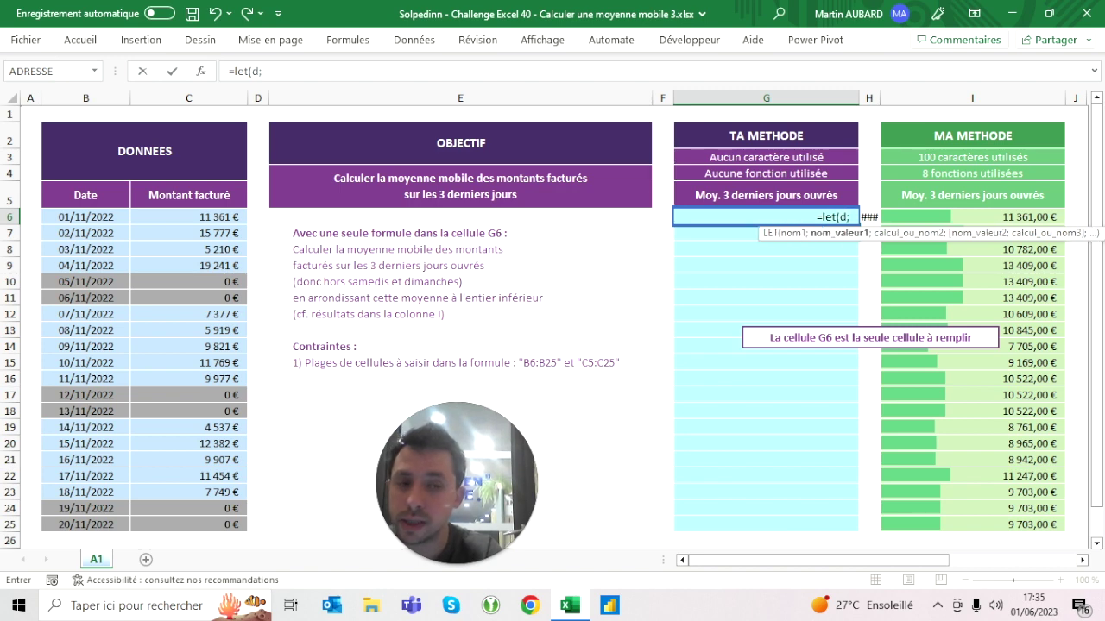
pyautogui.moveTo(86, 216); pyautogui.dragTo(110, 527)
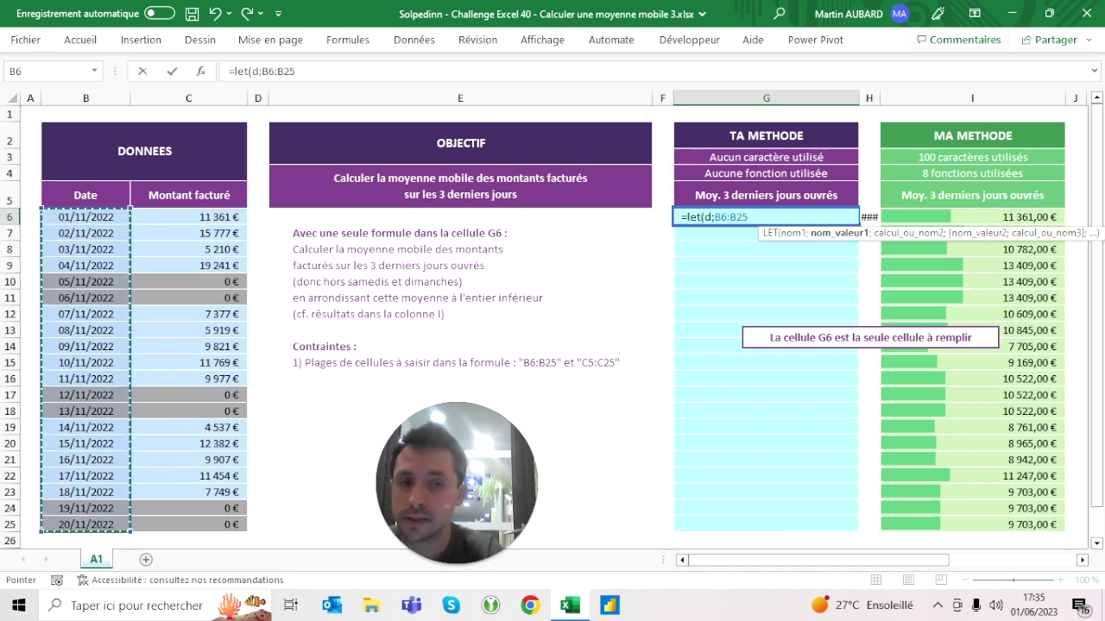
pyautogui.write(';d')
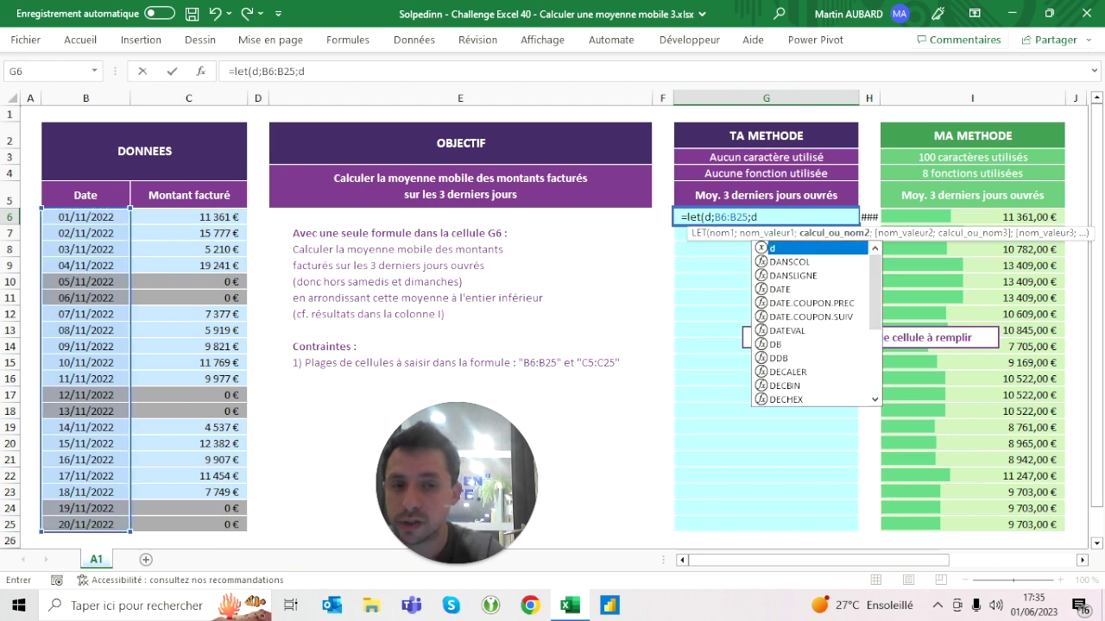
pyautogui.write(')')
pyautogui.hotkey('ctrl', 'Return')
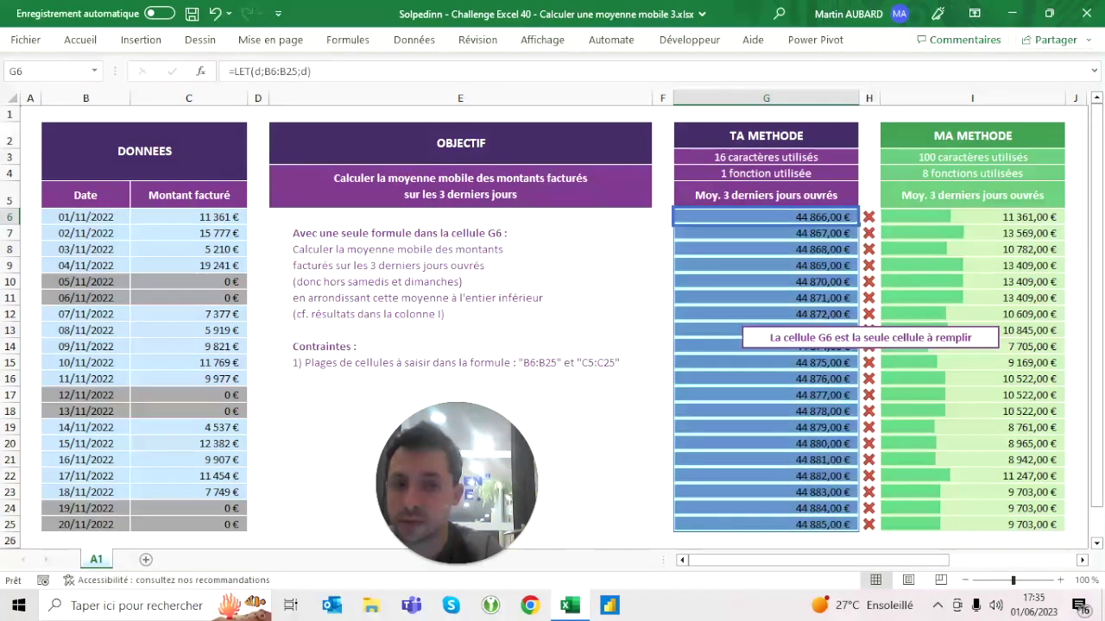
# Select the spilled dates, then edit G6 and delete the final d
pyautogui.hotkey('ctrl', 'shift', 'Down')
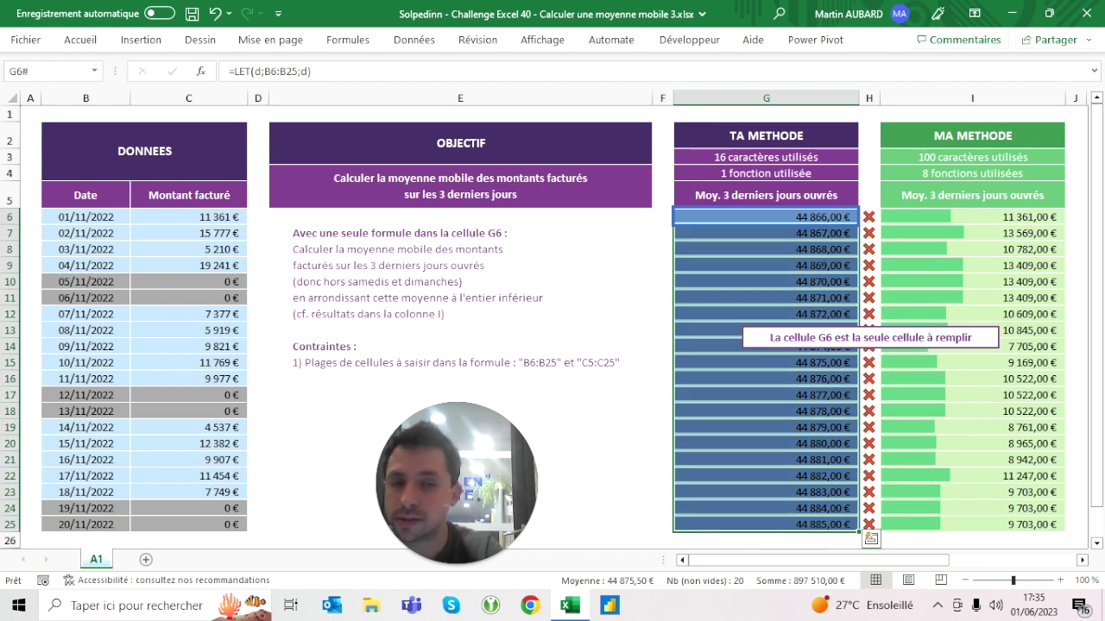
pyautogui.press('Left')
pyautogui.press('Left')
pyautogui.press('Left')
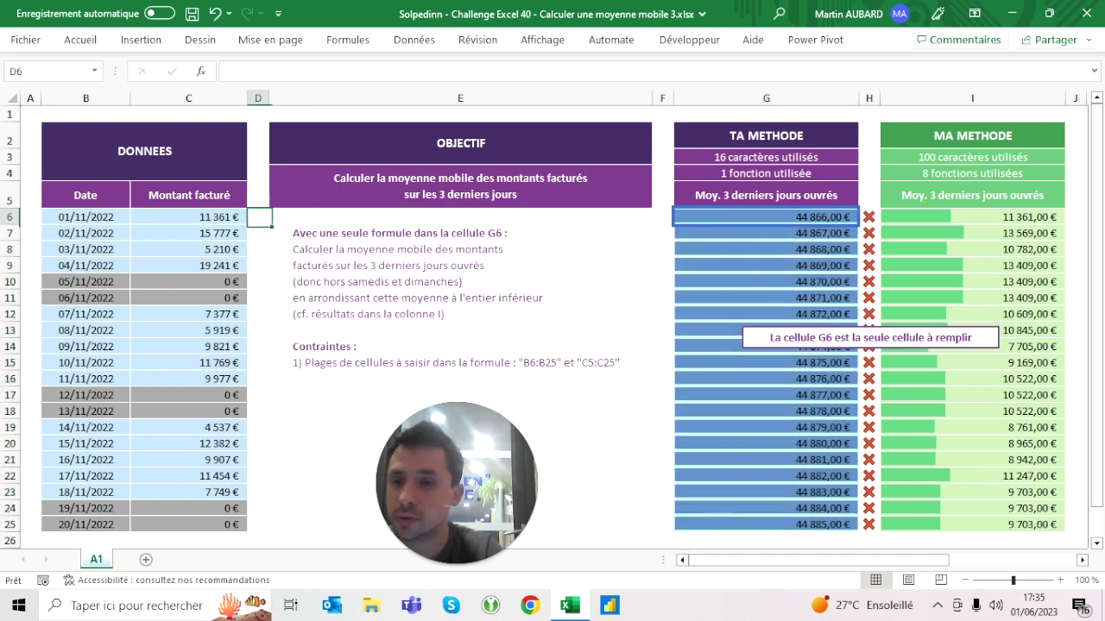
pyautogui.press('Left')
pyautogui.press('Left')
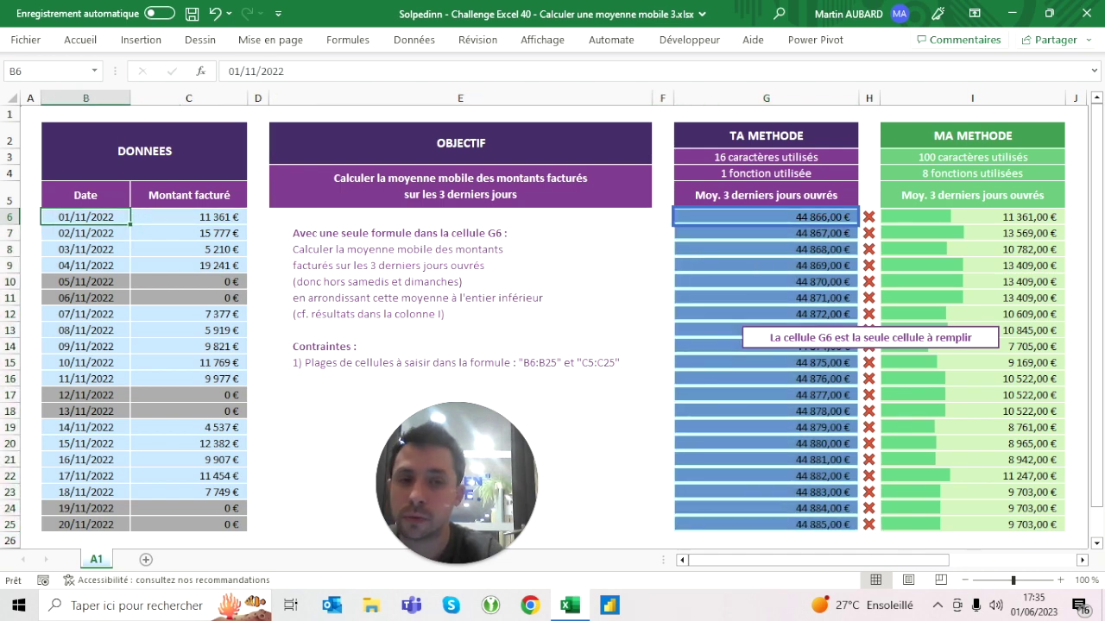
pyautogui.press('Right')
pyautogui.press('Right')
pyautogui.press('Right')
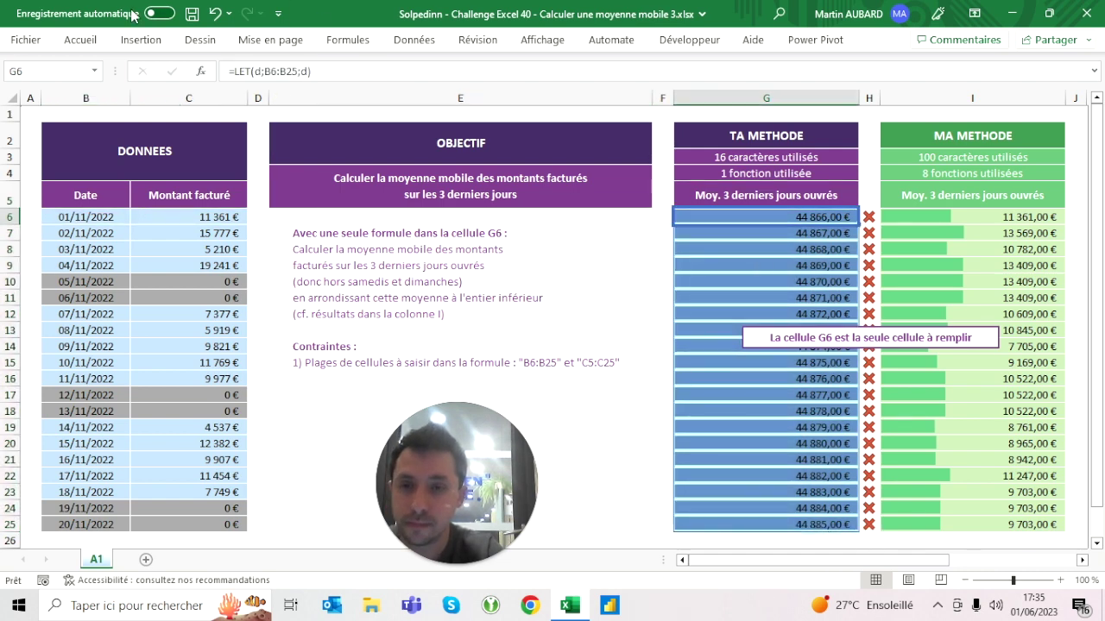
pyautogui.press('F2')
pyautogui.press('Left')
pyautogui.press('BackSpace')
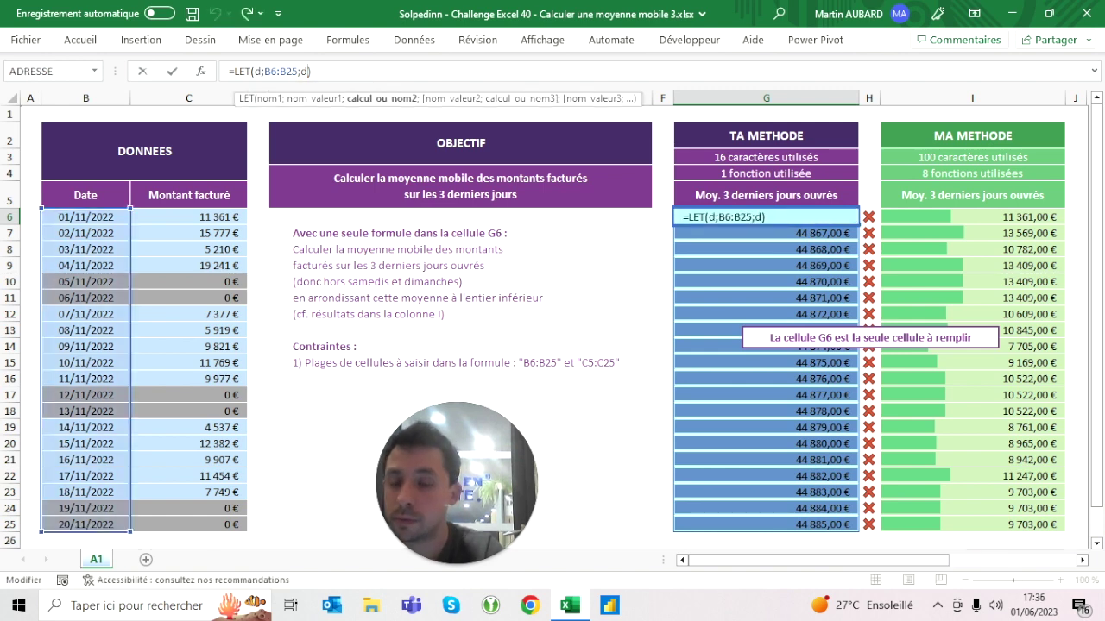
# Extend G6 to =LET(d;B6:B25;m;C6:C25;m) so the amounts spill down column G
pyautogui.write('m;')
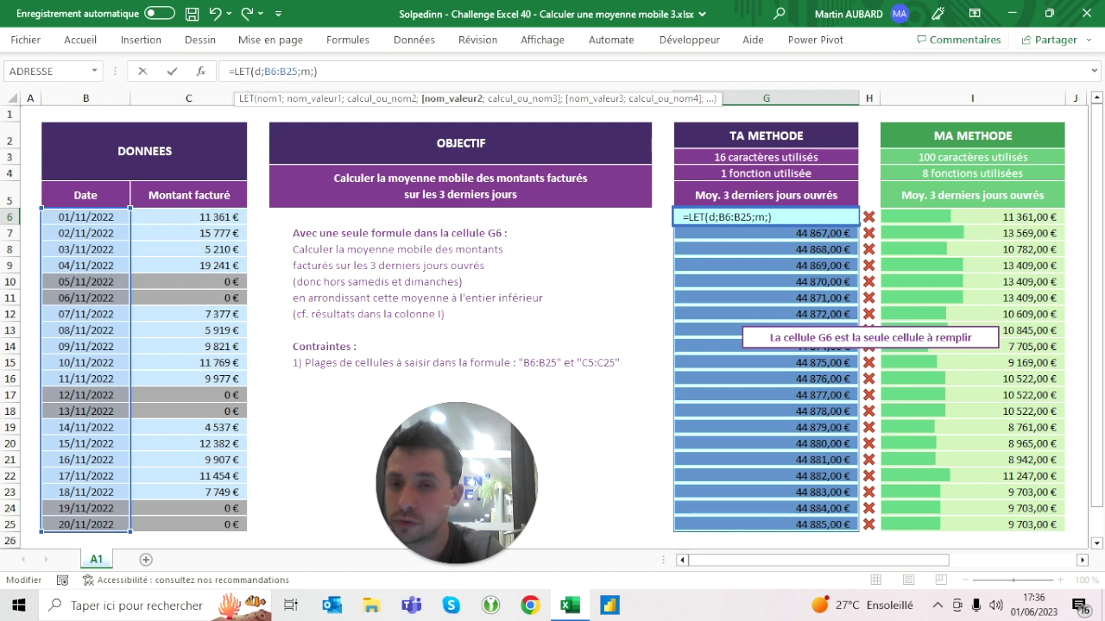
pyautogui.press('F2')
pyautogui.press('Left')
pyautogui.press('Left')
pyautogui.press('Left')
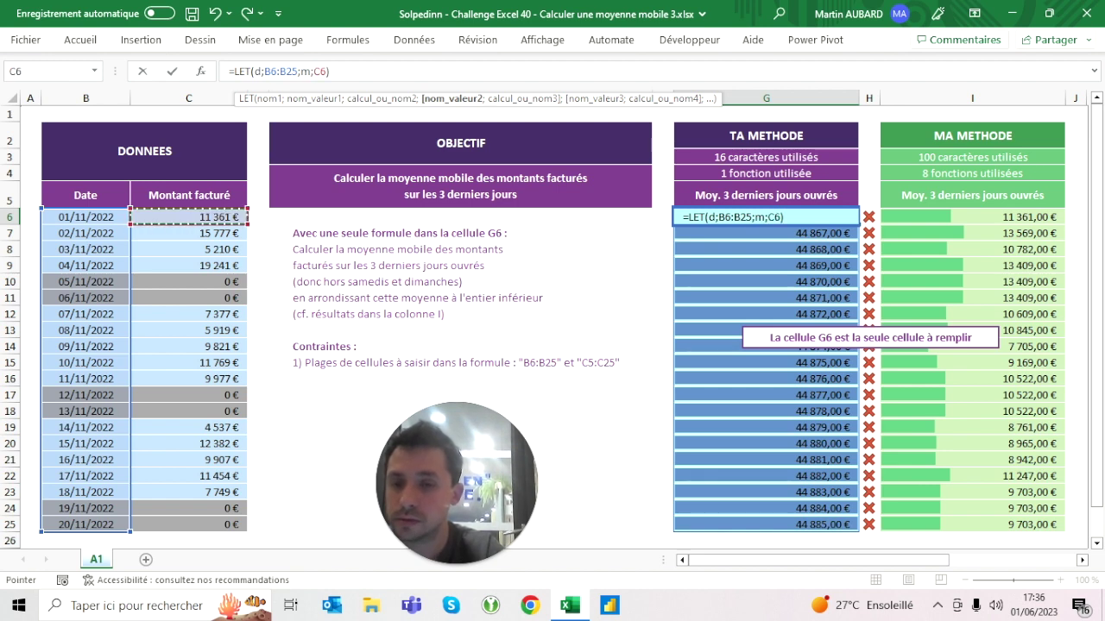
pyautogui.hotkey('ctrl', 'shift', 'Down')
pyautogui.write(':C25;m')
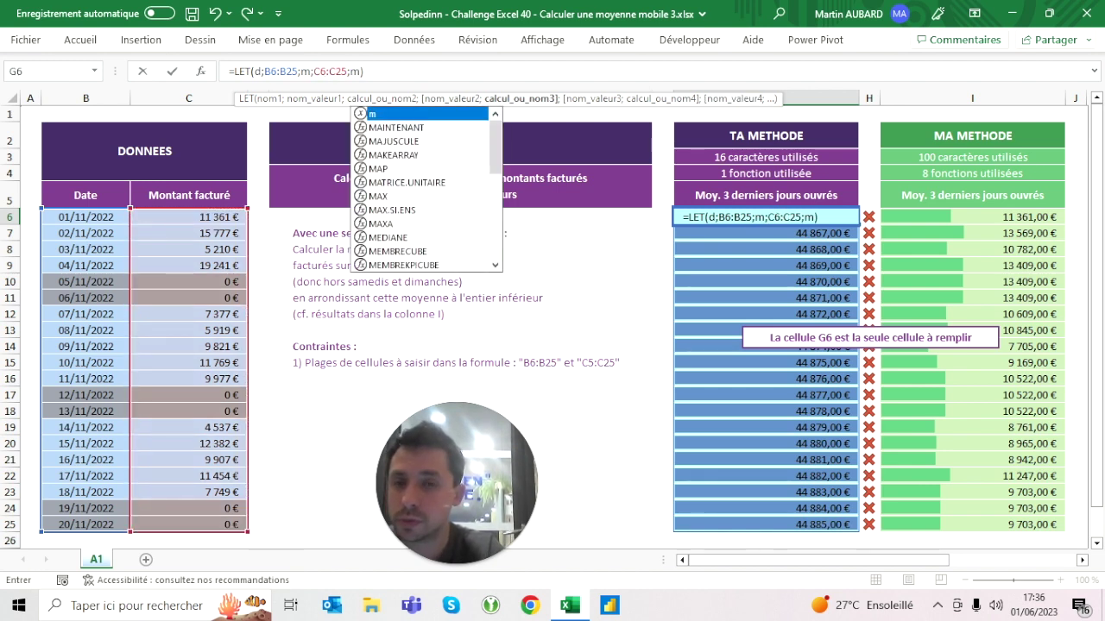
pyautogui.hotkey('ctrl', 'Return')
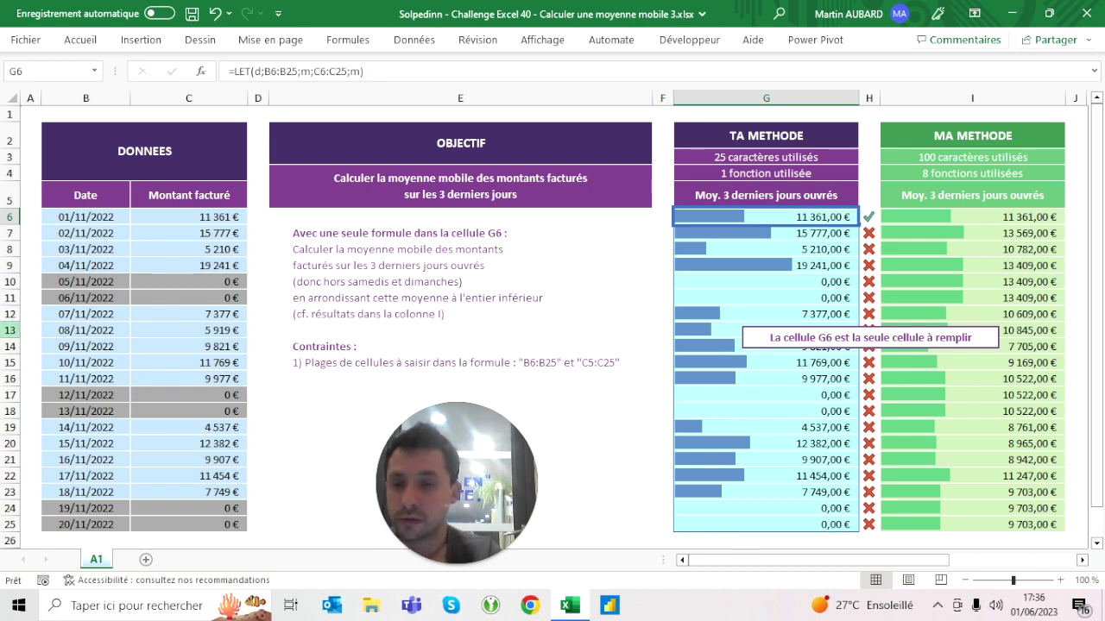
# Compare rows 14 and 16, then reselect G6
pyautogui.click(11, 346)
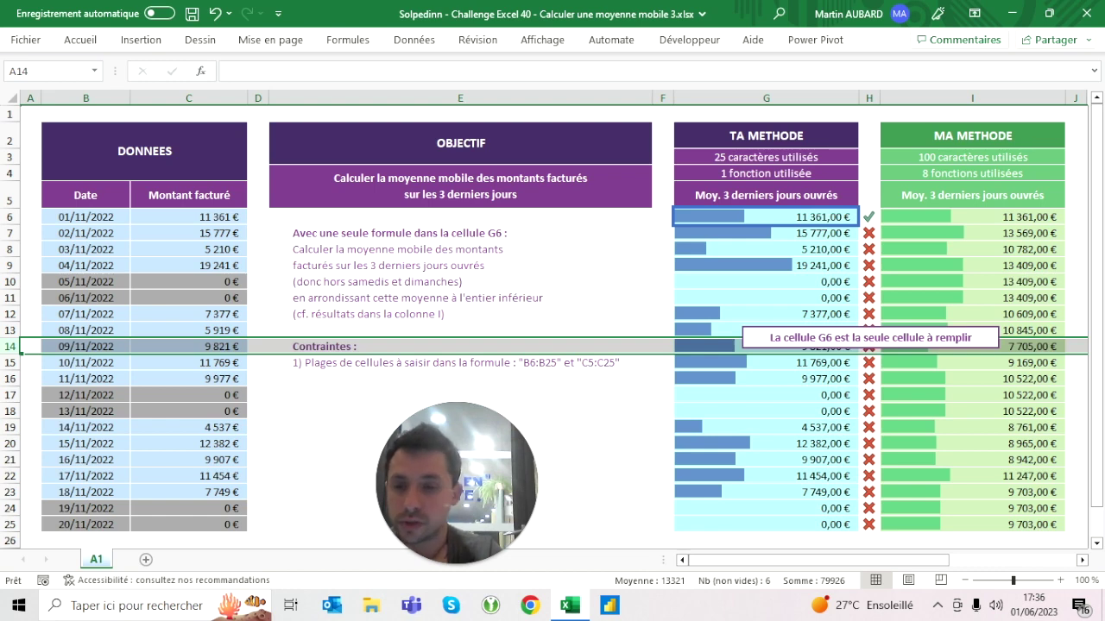
pyautogui.click(11, 378)
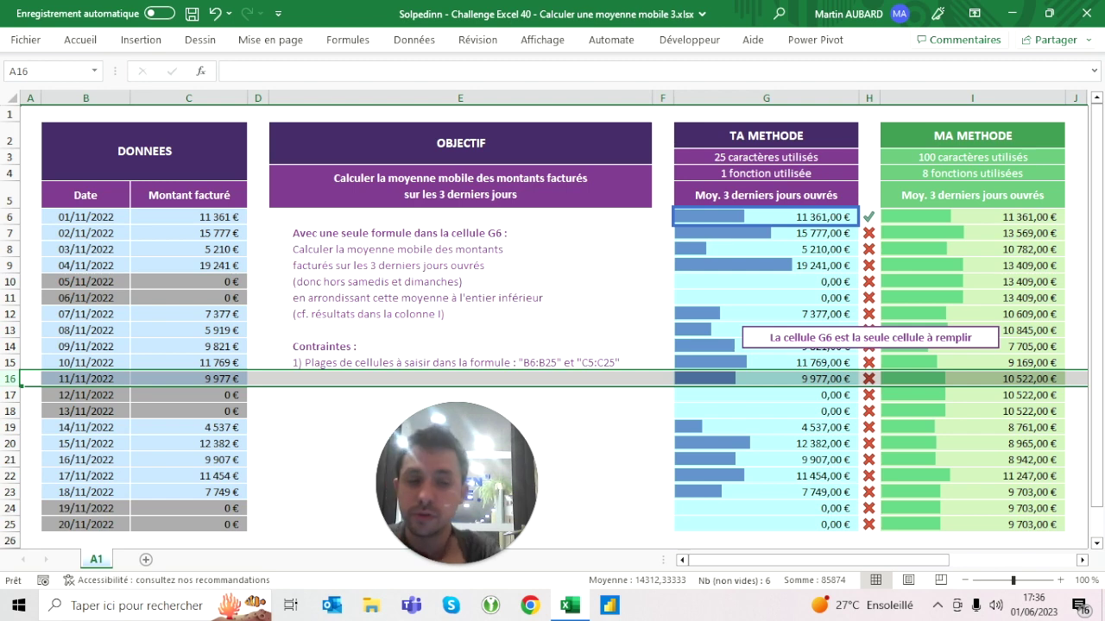
pyautogui.click(766, 216)
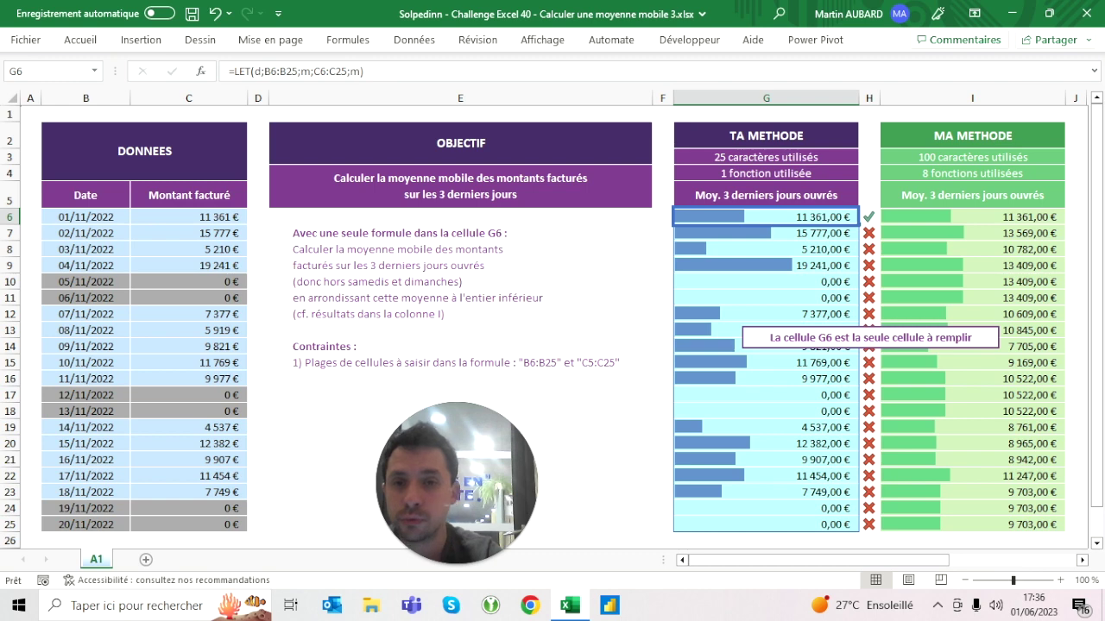
# Test adding 1000000 to m in G6, then undo the change
pyautogui.press('F2')
pyautogui.write('+')
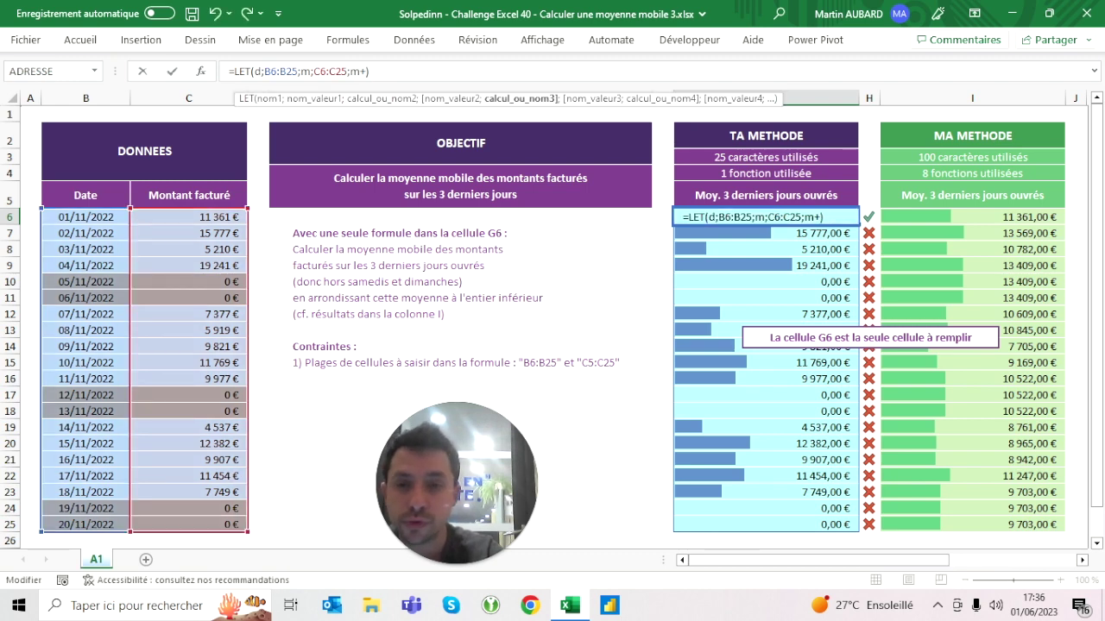
pyautogui.write('10')
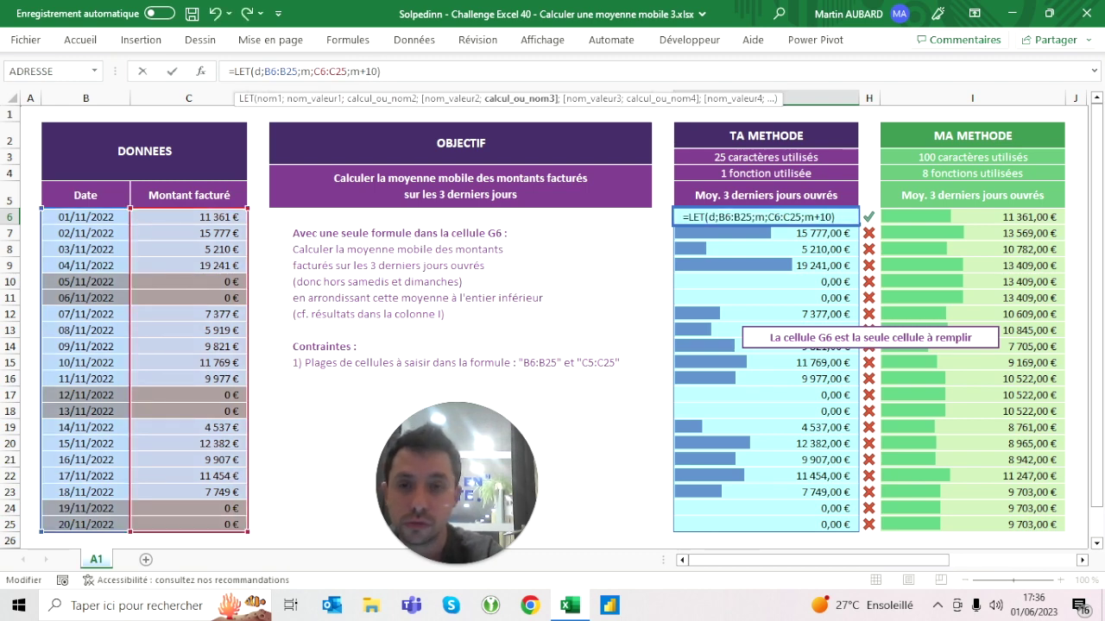
pyautogui.write('00000')
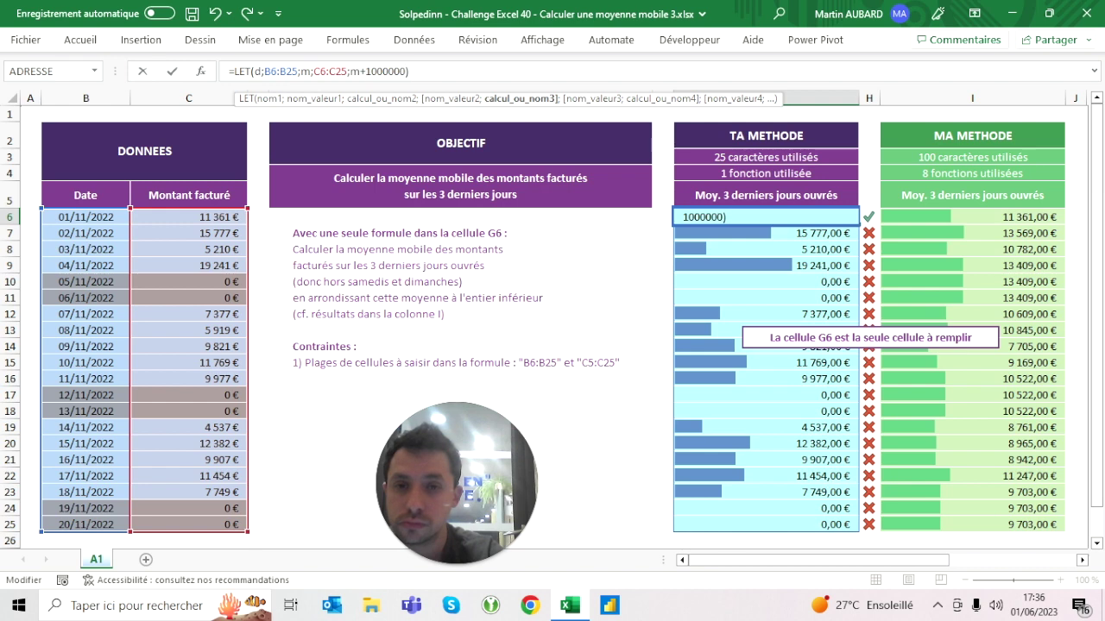
pyautogui.hotkey('ctrl', 'Return')
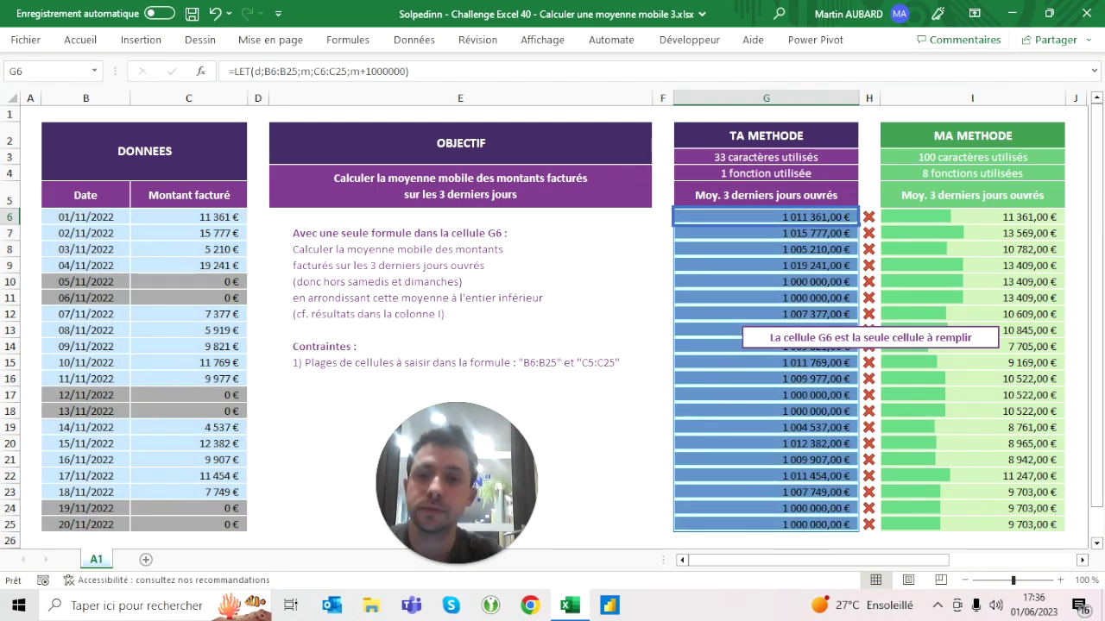
pyautogui.click(215, 14)
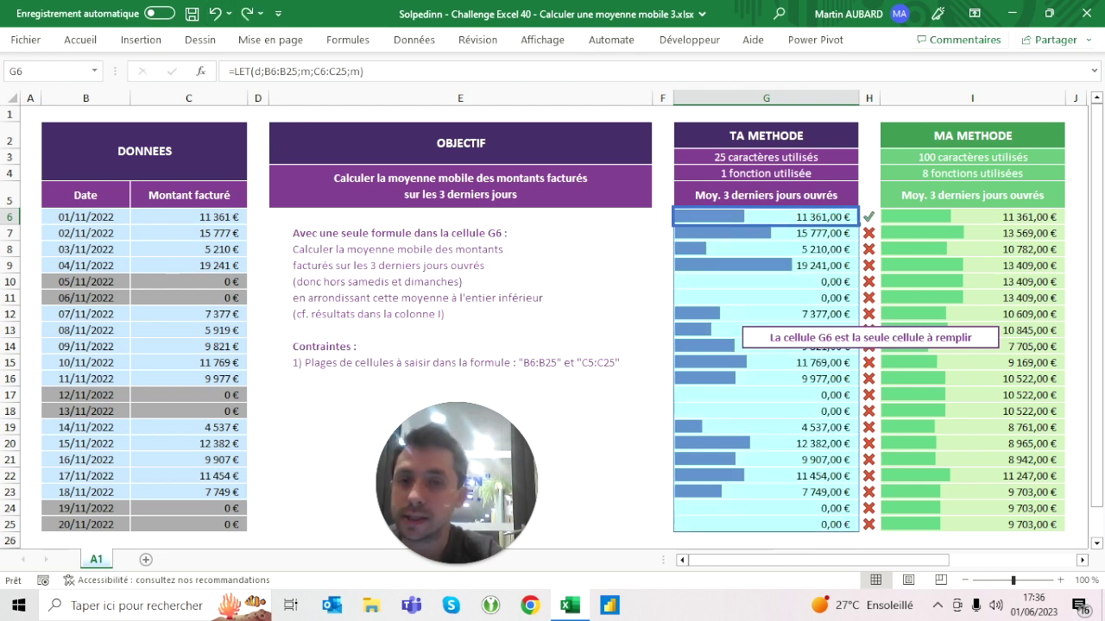
# Delete the final m in an enlarged formula bar and add two line breaks before the closing parenthesis
pyautogui.click(350, 72)
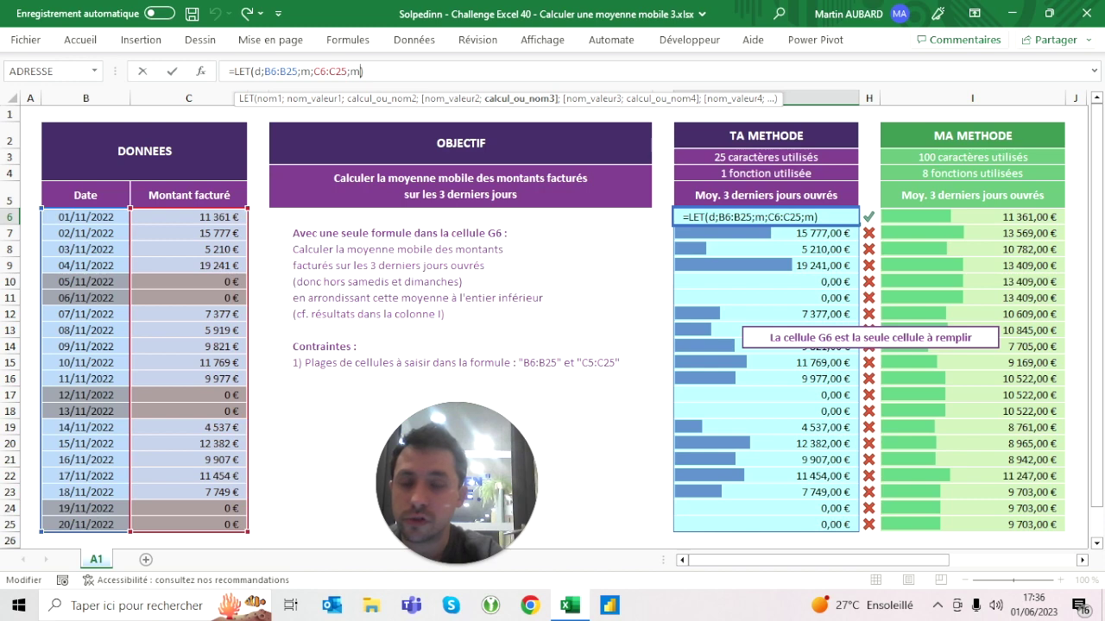
pyautogui.moveTo(360, 83); pyautogui.dragTo(360, 98)
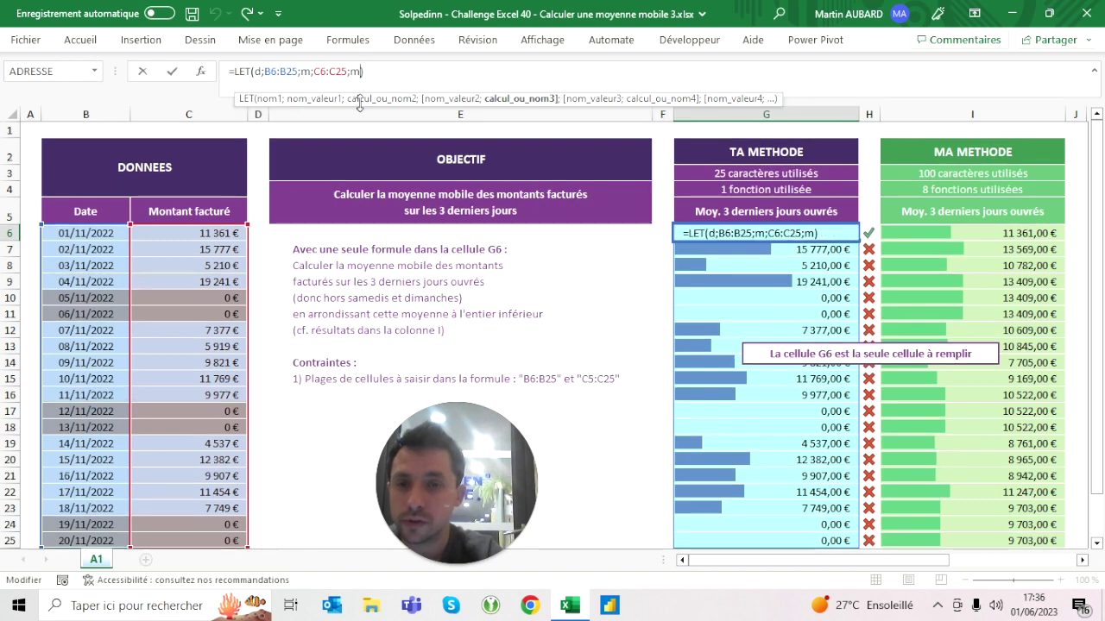
pyautogui.press('Delete')
pyautogui.hotkey('alt', 'Return')
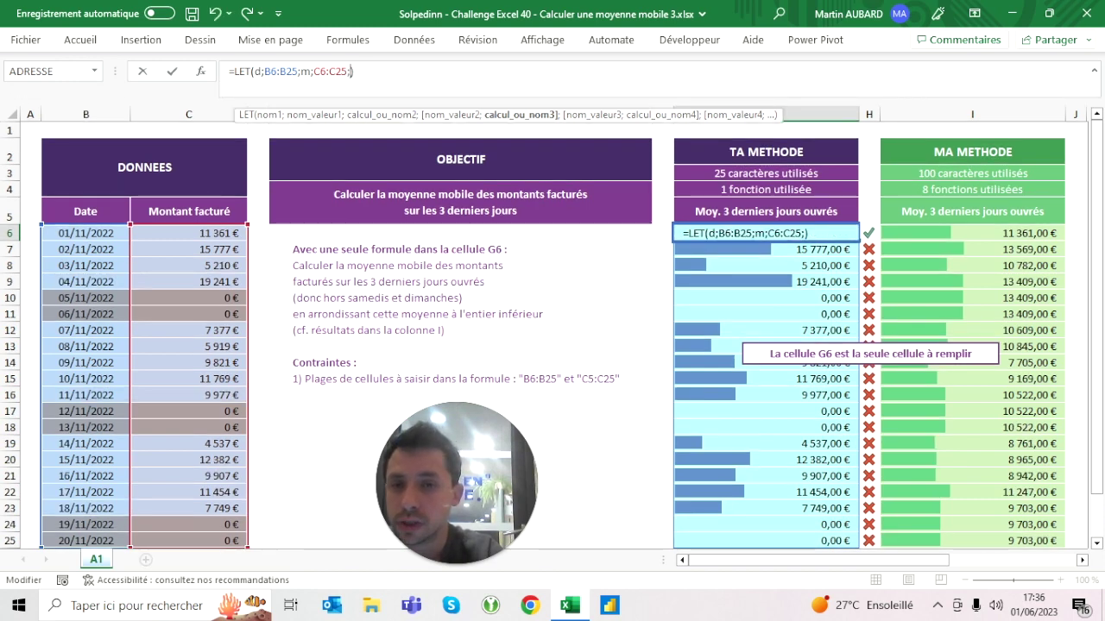
pyautogui.hotkey('alt', 'Return')
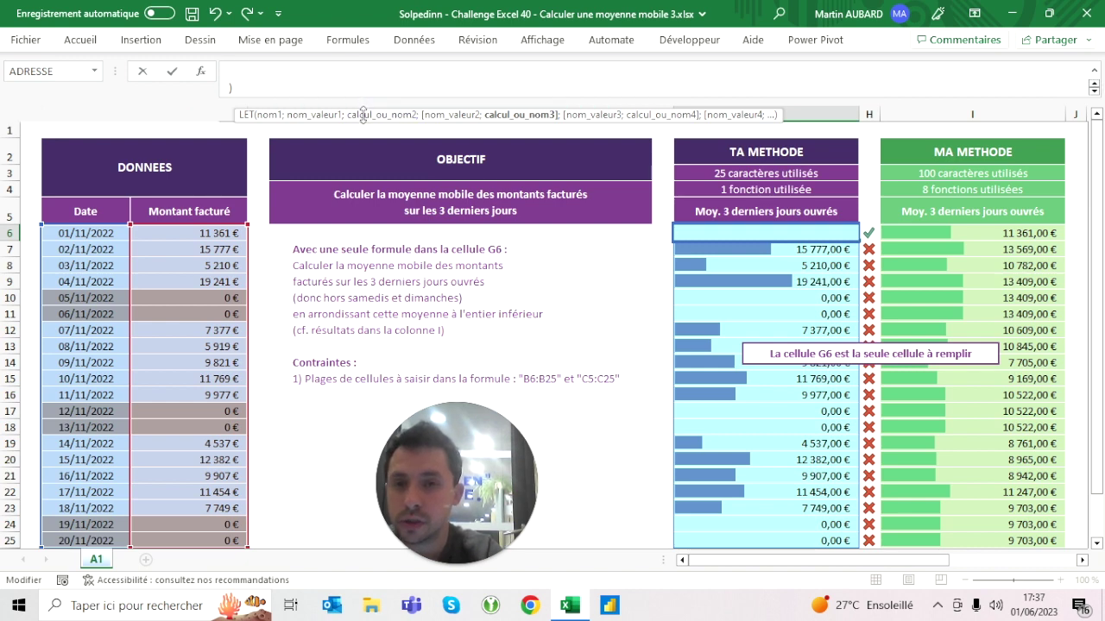
# Commit the multi-line LET formula, test m on its middle line, then replace it with FILTRE(
pyautogui.moveTo(364, 97); pyautogui.dragTo(363, 112)
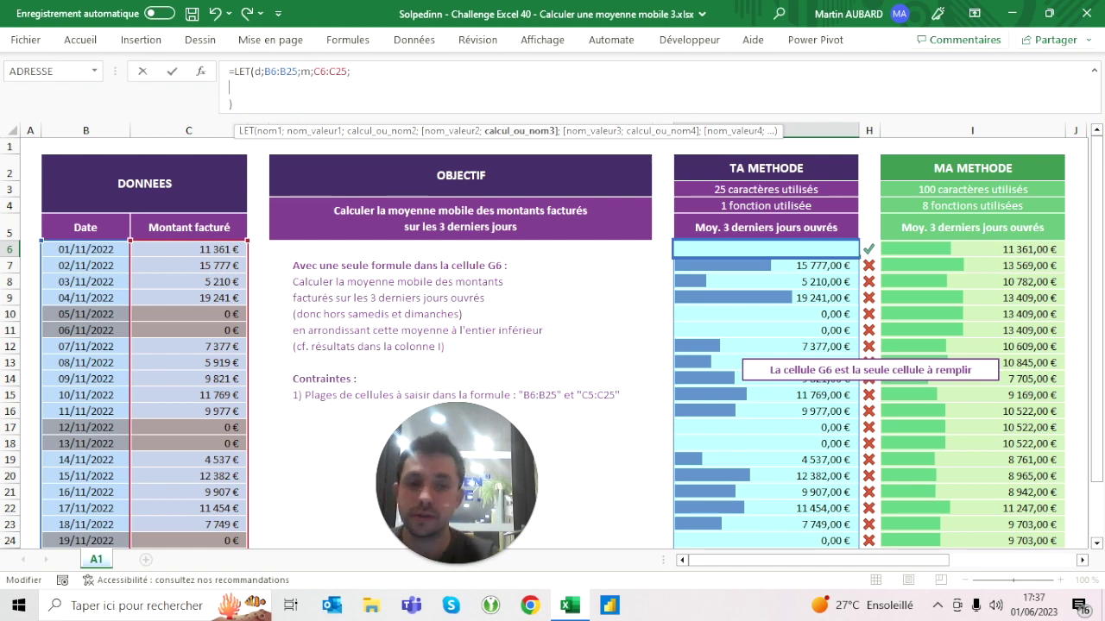
pyautogui.hotkey('ctrl', 'Return')
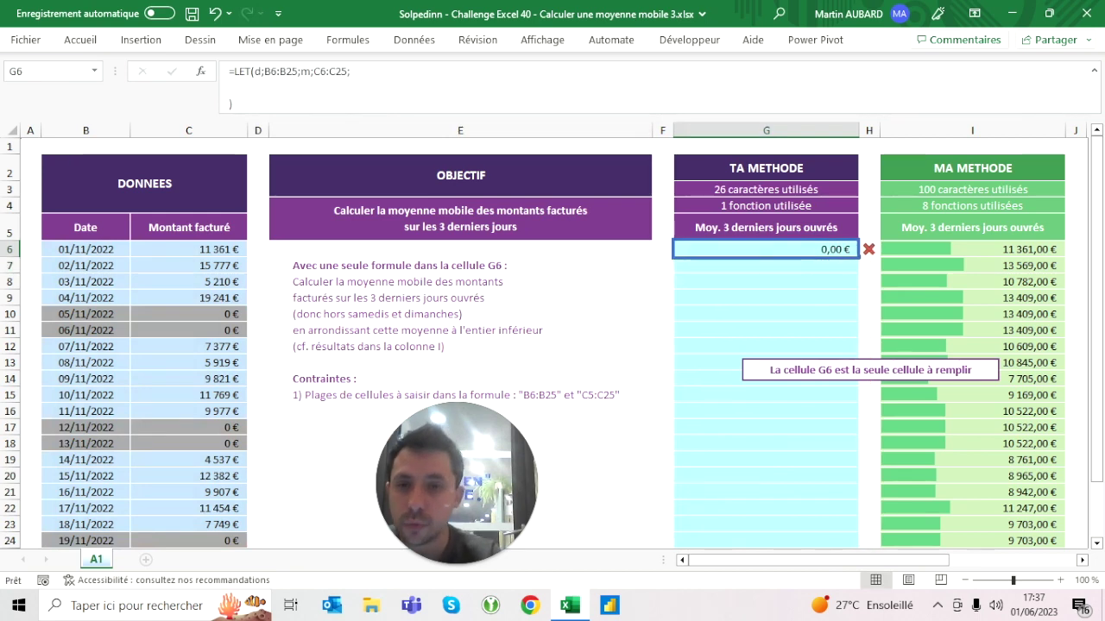
pyautogui.click(230, 87)
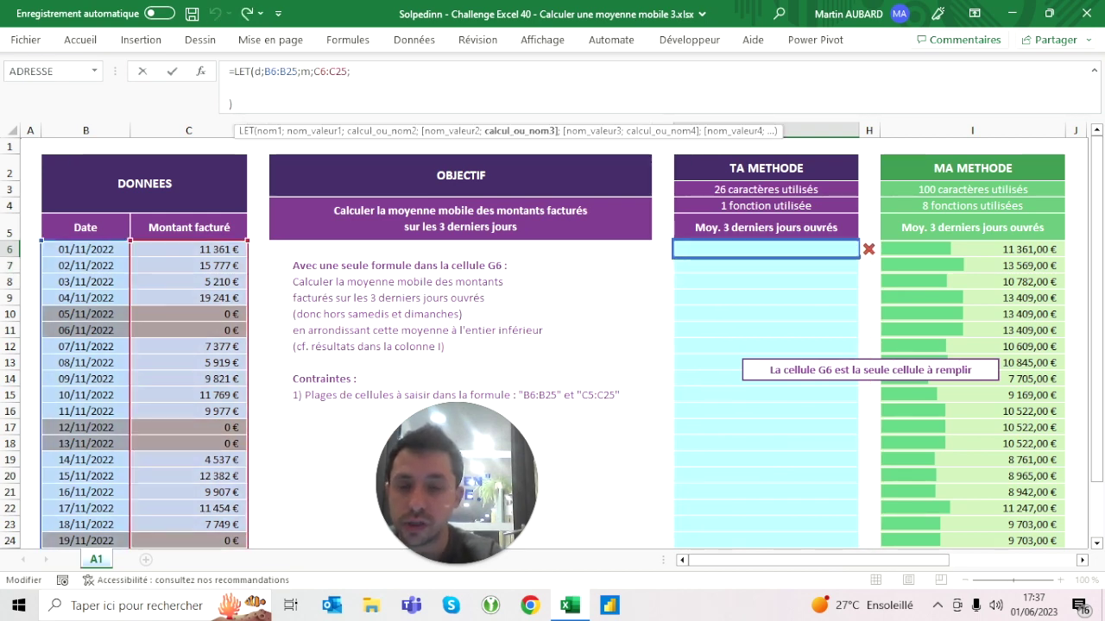
pyautogui.write('m')
pyautogui.hotkey('ctrl', 'Return')
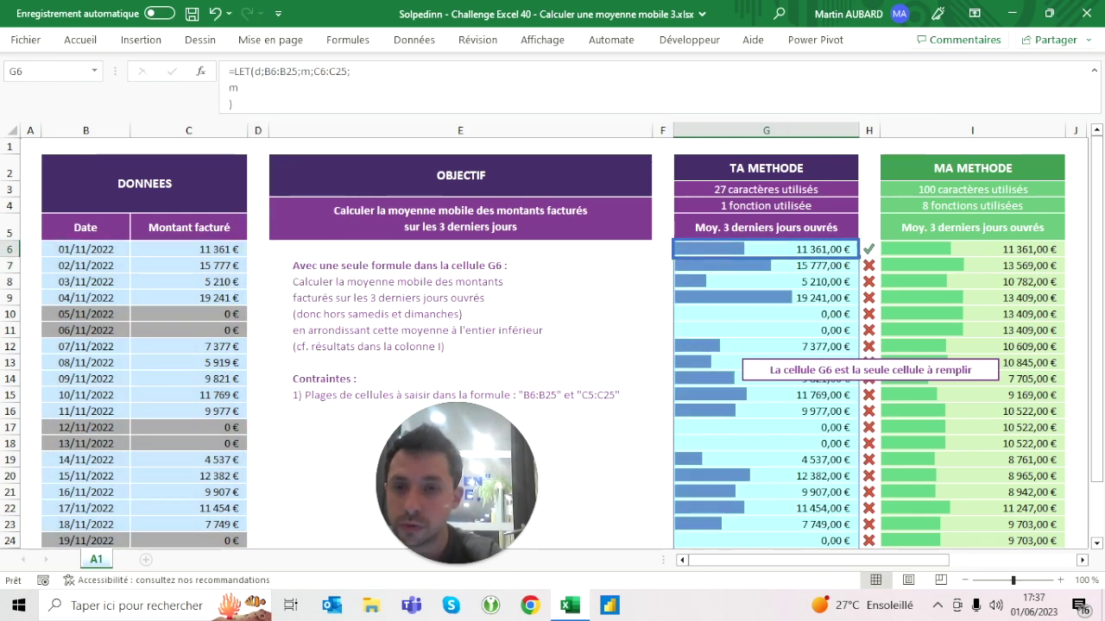
pyautogui.click(236, 87)
pyautogui.press('BackSpace')
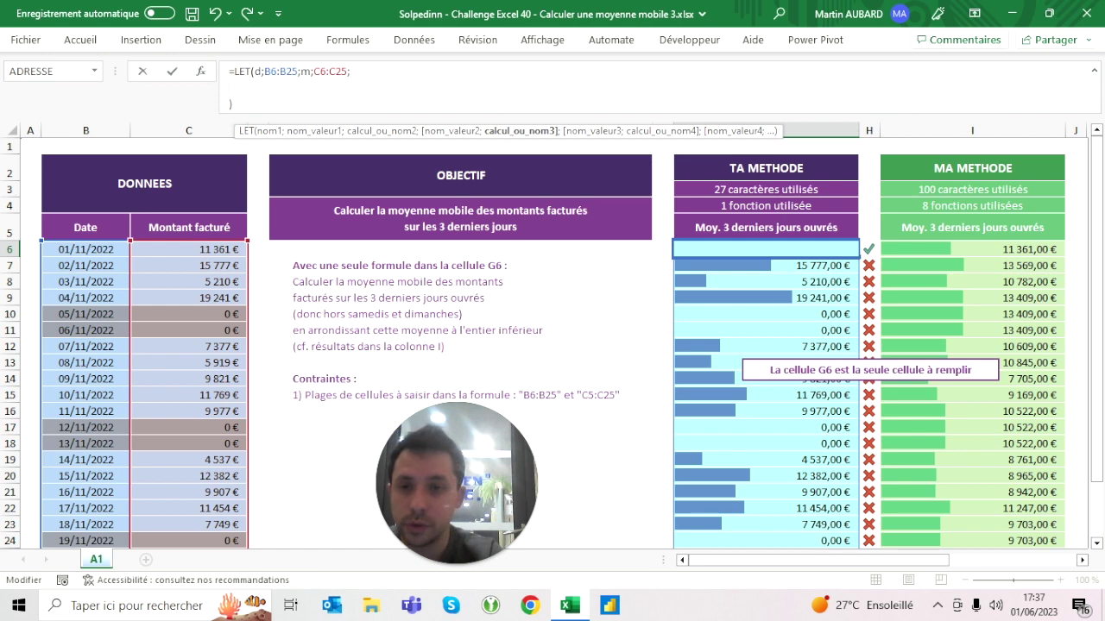
pyautogui.write('filtre(')
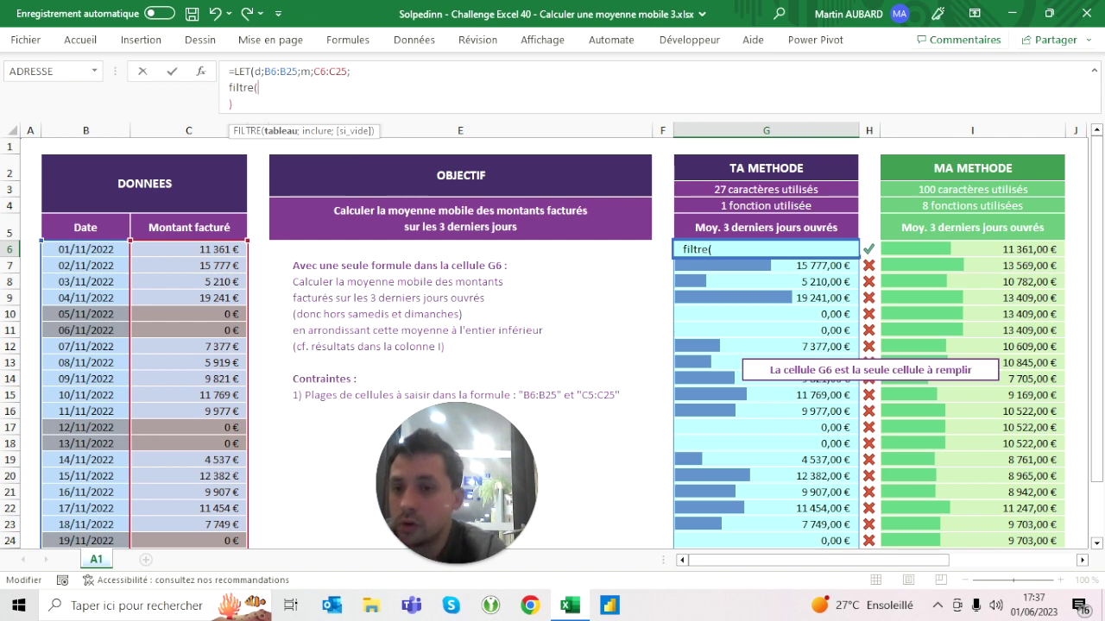
# Replace the started FILTRE(m; call on the calculation line with MAP(
pyautogui.write('m')
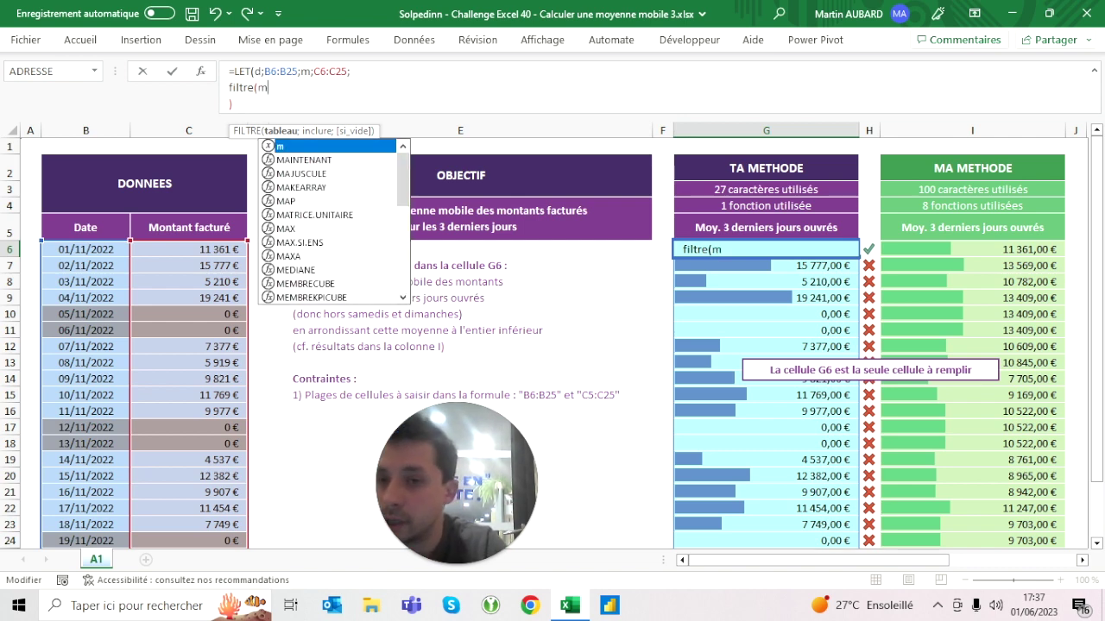
pyautogui.write(';')
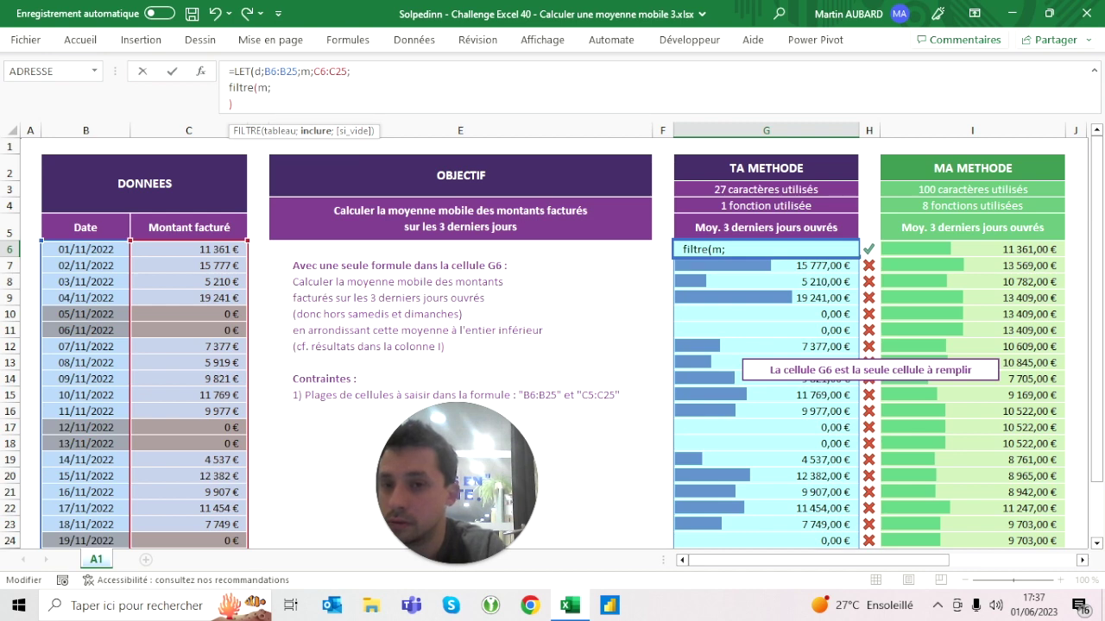
pyautogui.press('BackSpace')
pyautogui.press('BackSpace')
pyautogui.press('BackSpace')
pyautogui.press('BackSpace')
pyautogui.press('BackSpace')
pyautogui.press('BackSpace')
pyautogui.press('BackSpace')
pyautogui.press('BackSpace')
pyautogui.press('BackSpace')
pyautogui.write('map(')
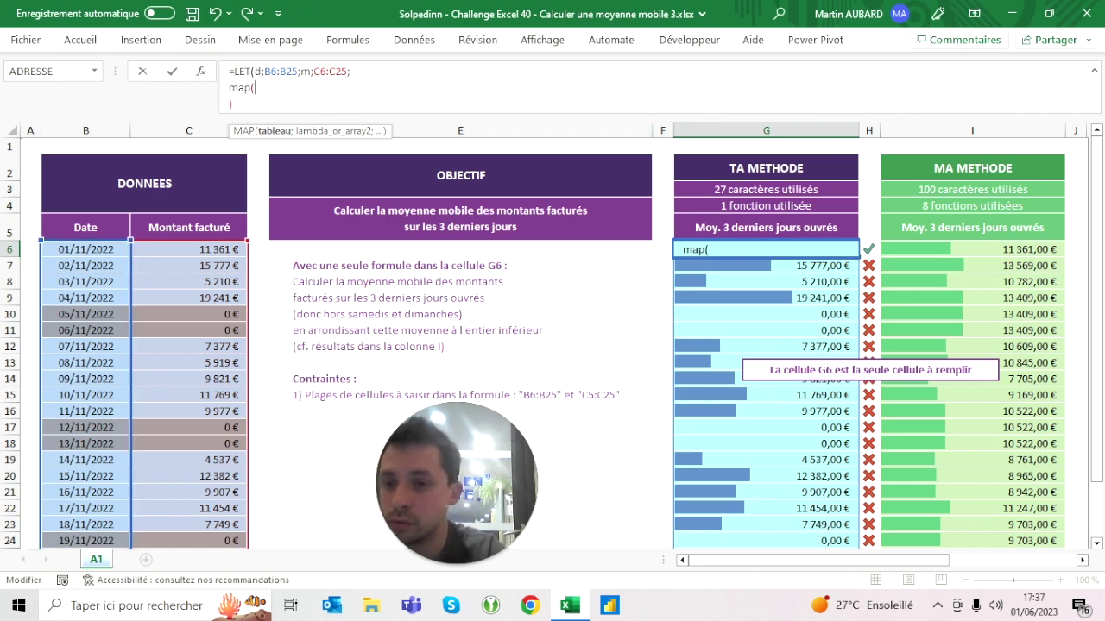
# Complete the calculation as MAP(d;LAMBDA(c;c)) so G6 spills each date
pyautogui.write('d')
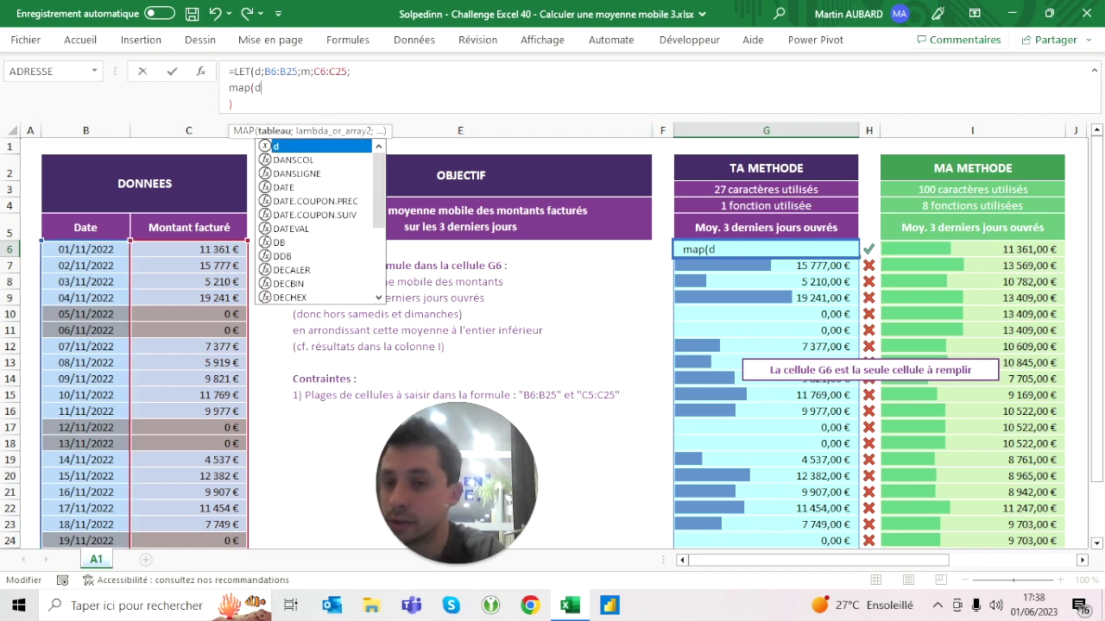
pyautogui.write(';')
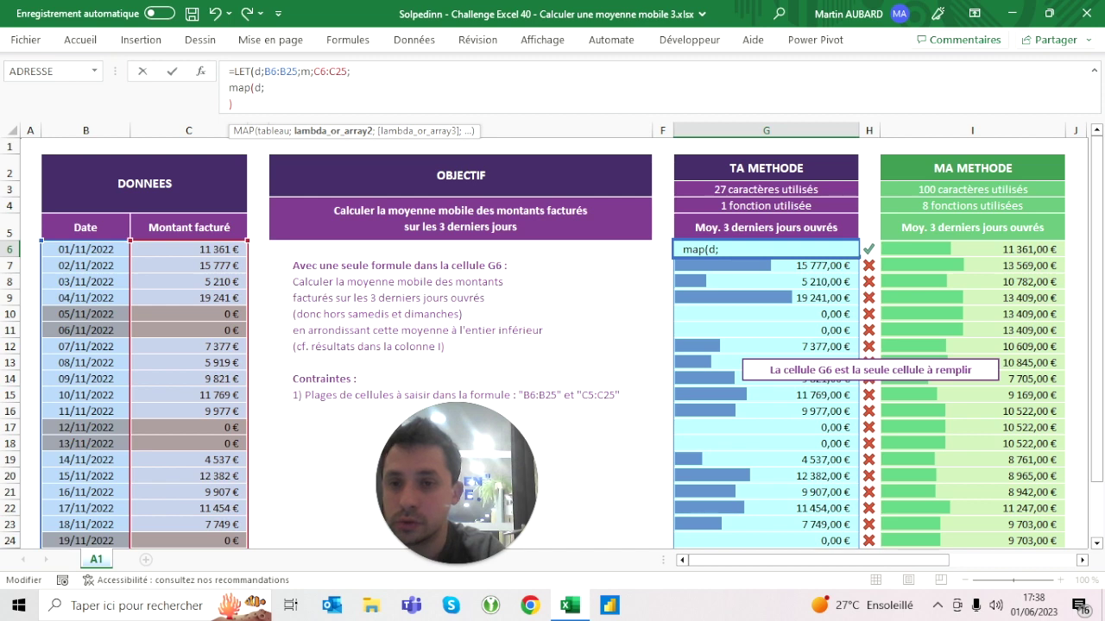
pyautogui.write('lambda(c')
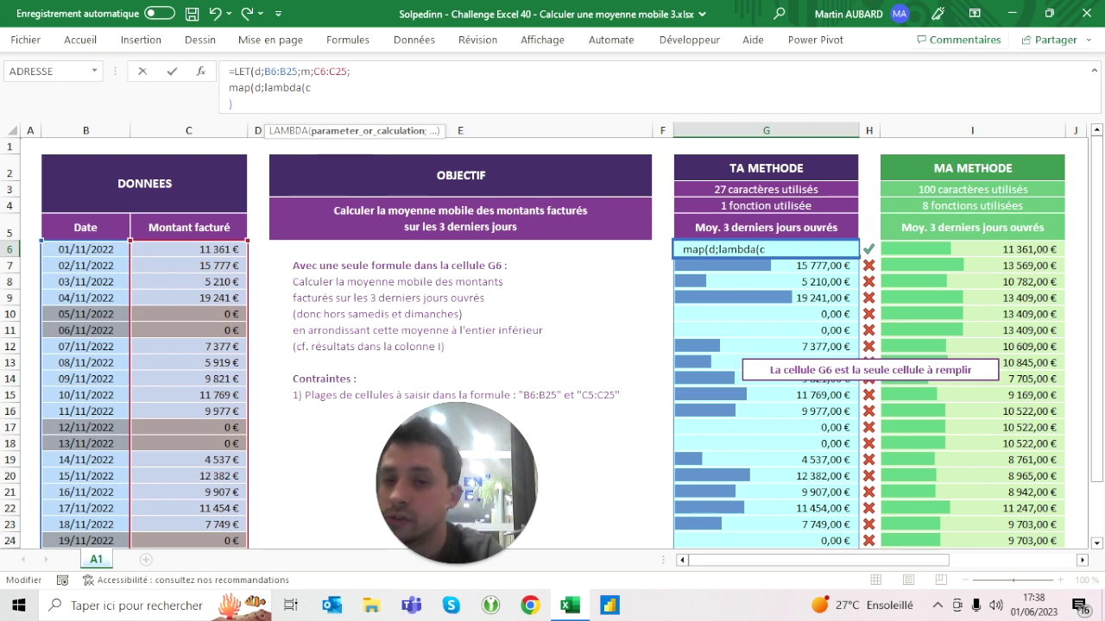
pyautogui.write(';')
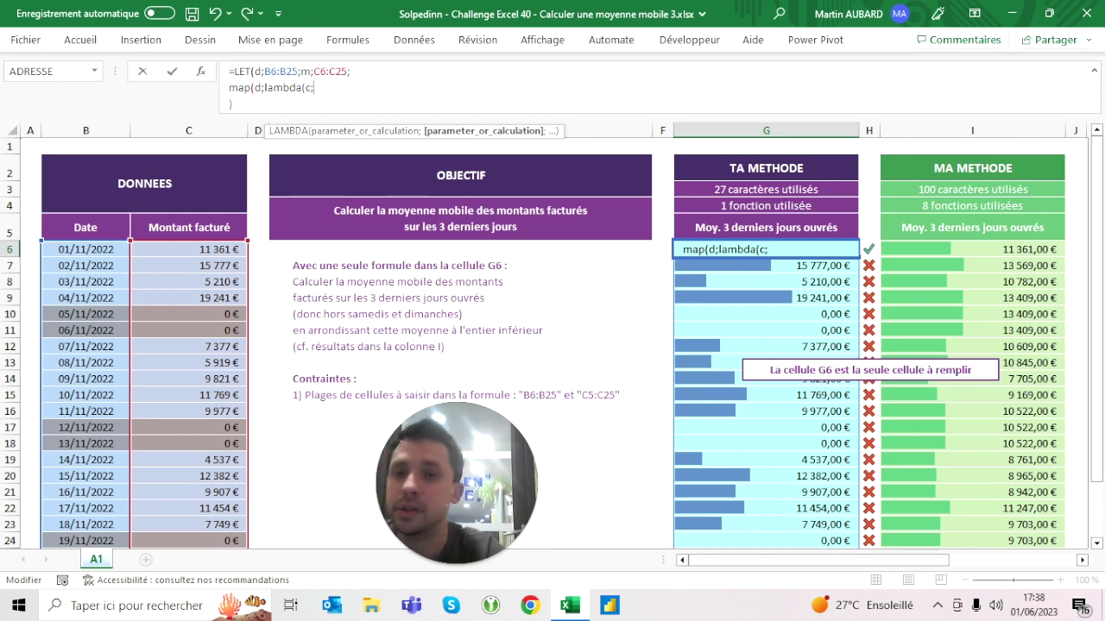
pyautogui.write('c))')
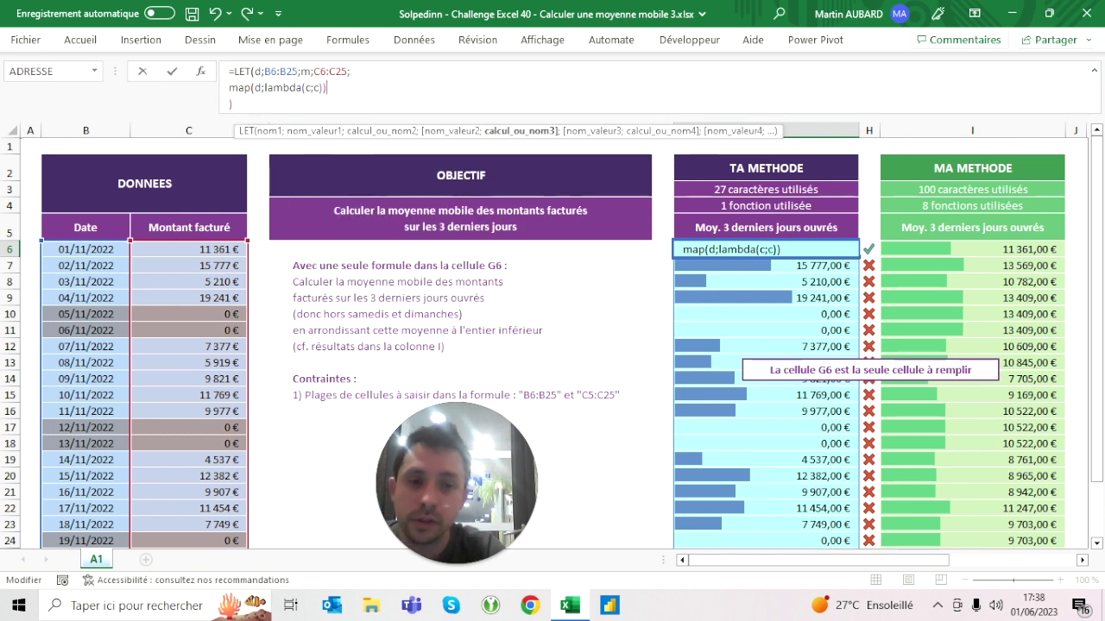
pyautogui.hotkey('ctrl', 'Return')
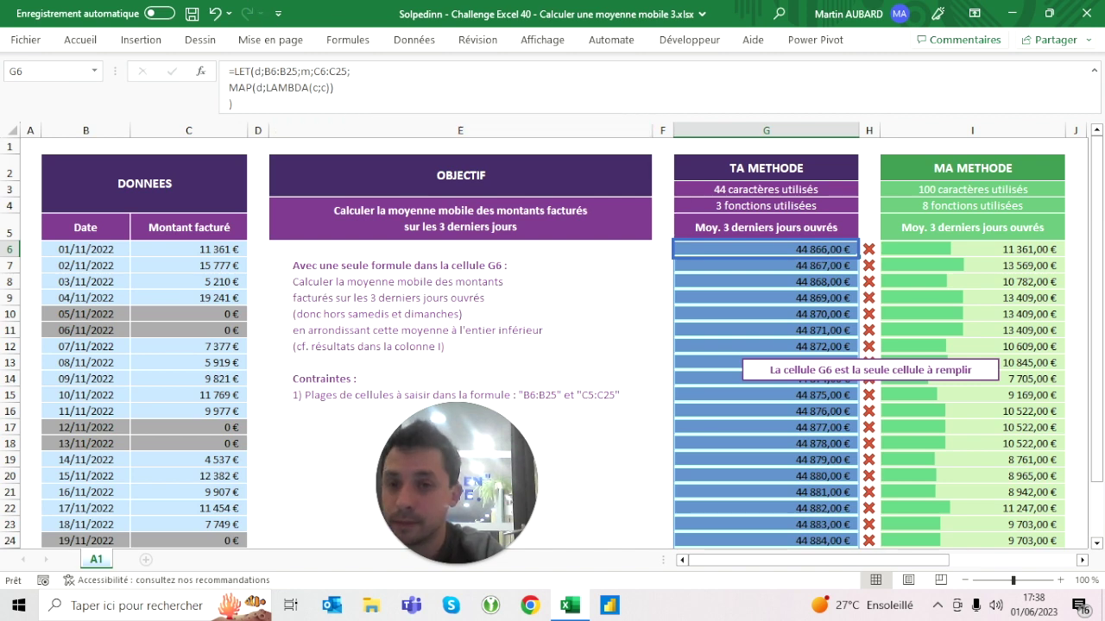
# Make the LAMBDA return the placeholder "test" for every date
pyautogui.click(328, 87)
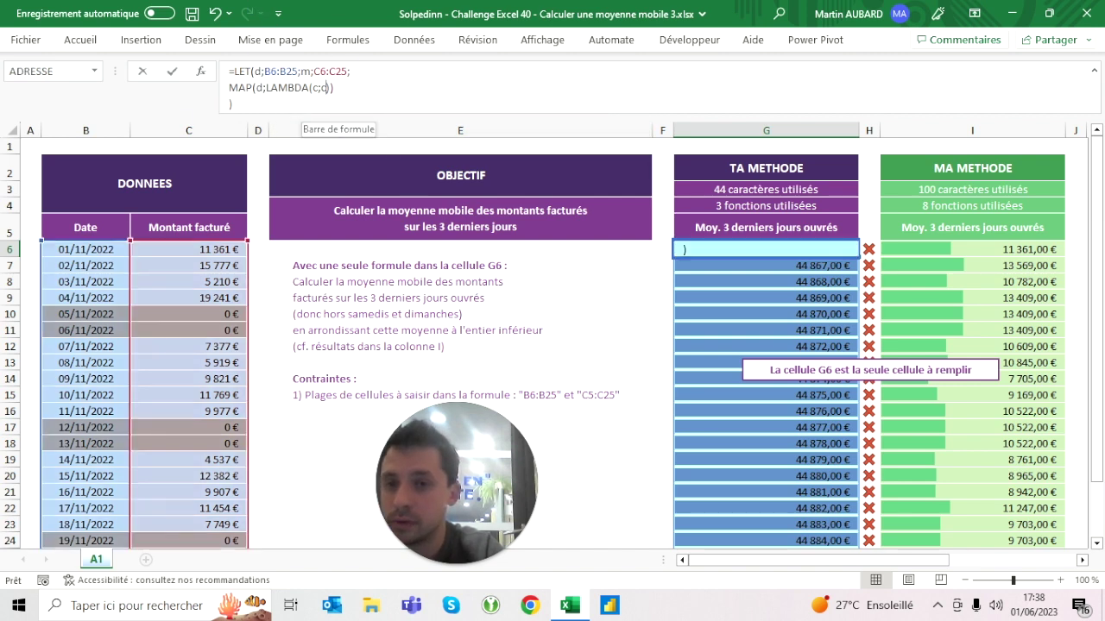
pyautogui.press('BackSpace')
pyautogui.write('"t"sst')
pyautogui.press('Return')
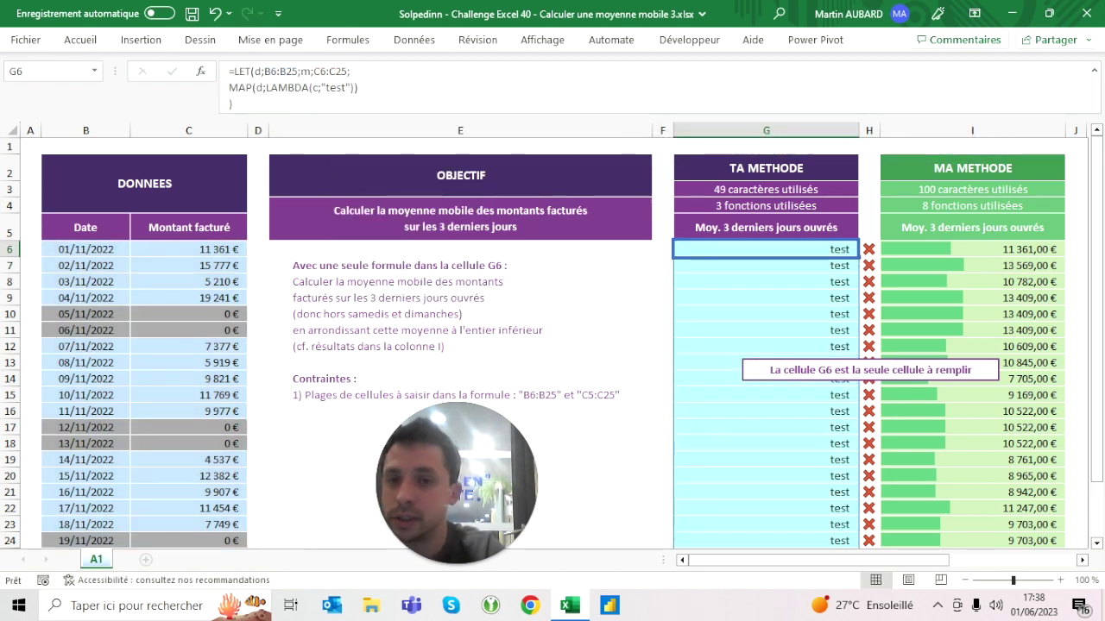
# Switch the LAMBDA placeholder to 10, then delete it to empty the lambda body
pyautogui.click(344, 87)
pyautogui.press('BackSpace')
pyautogui.press('BackSpace')
pyautogui.press('BackSpace')
pyautogui.press('BackSpace')
pyautogui.press('Delete')
pyautogui.write('10')
pyautogui.press('Return')
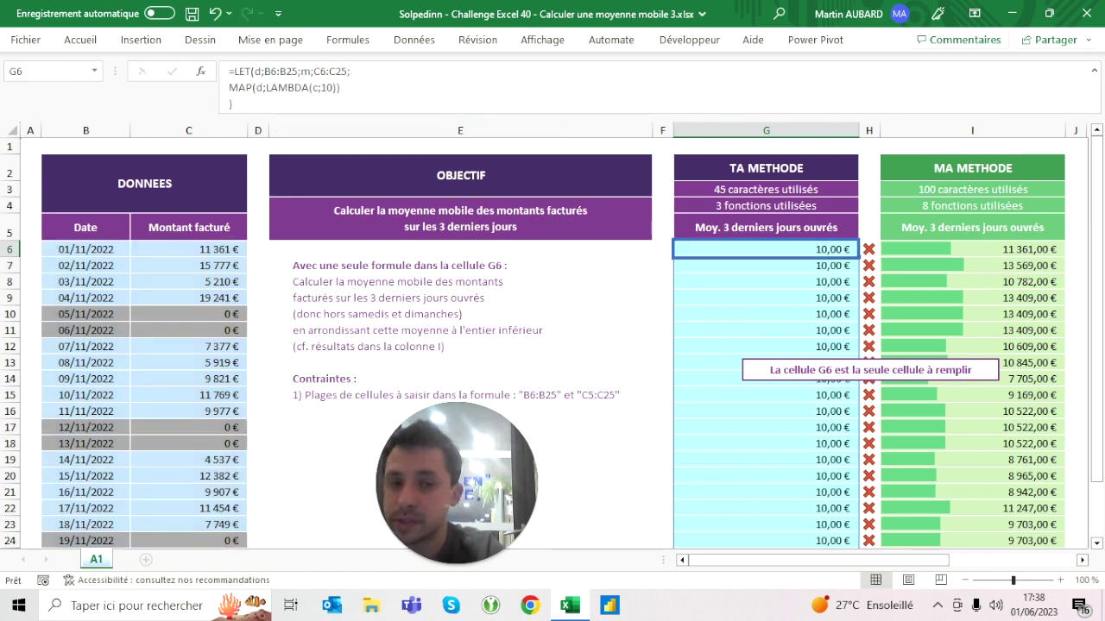
pyautogui.click(336, 88)
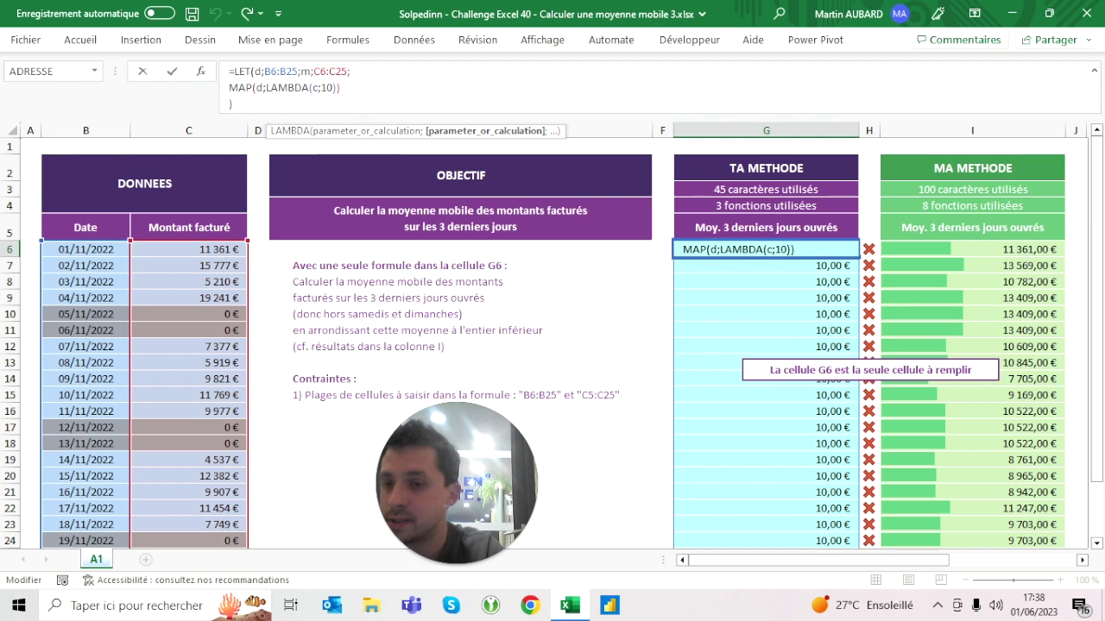
pyautogui.press('BackSpace')
pyautogui.press('BackSpace')
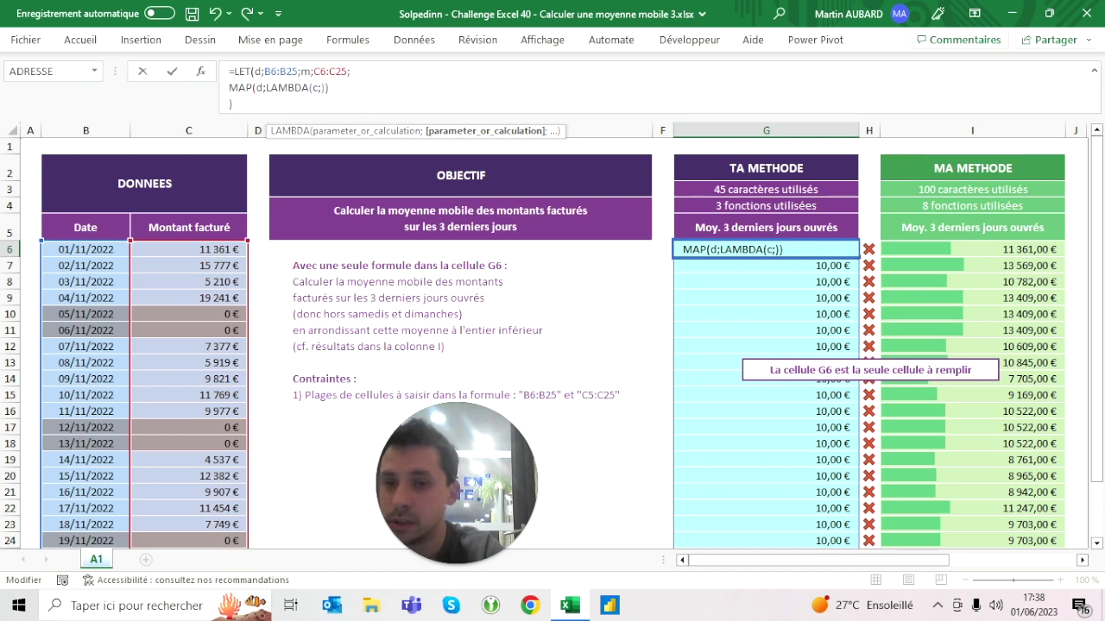
# Make the LAMBDA return FILTRE(m;d=c) on its own line, spilling each date's amount
pyautogui.write('filt')
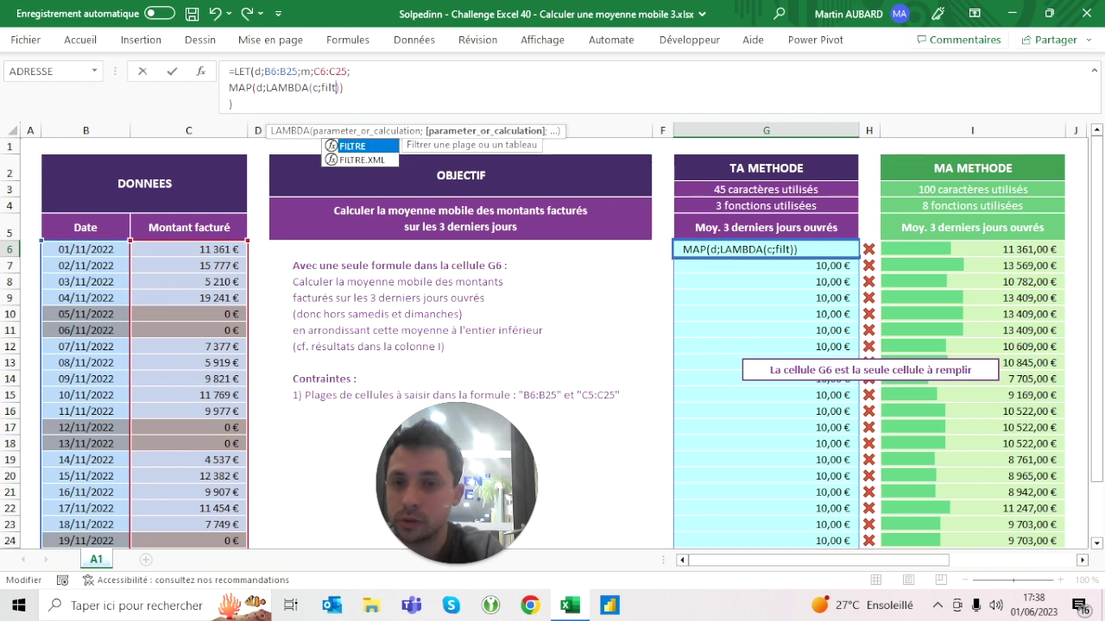
pyautogui.write('re(')
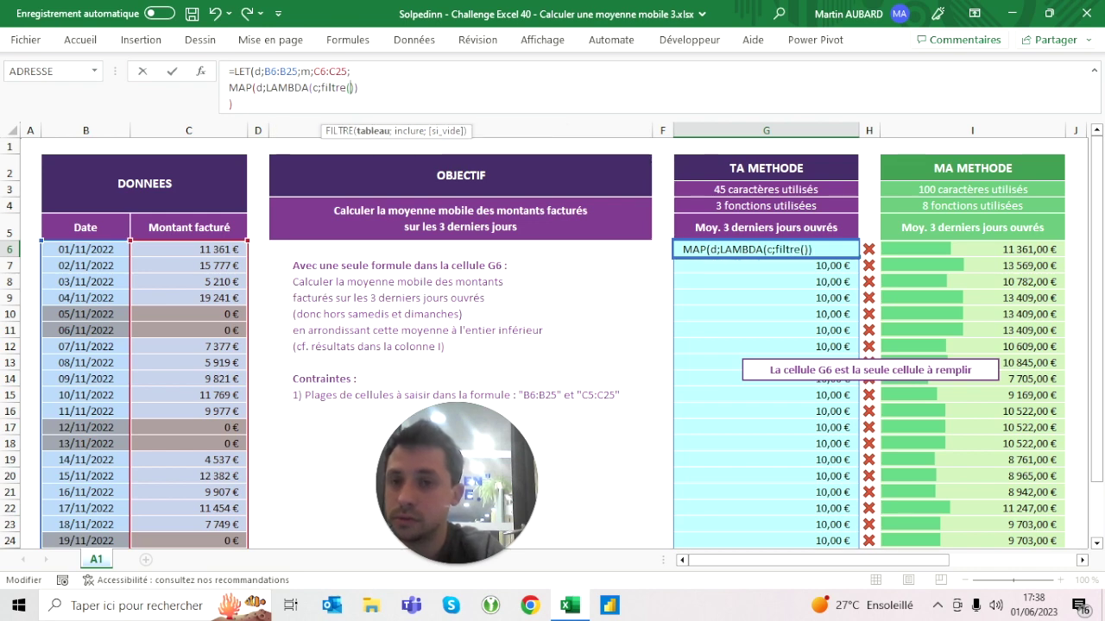
pyautogui.write(')')
pyautogui.press('Left')
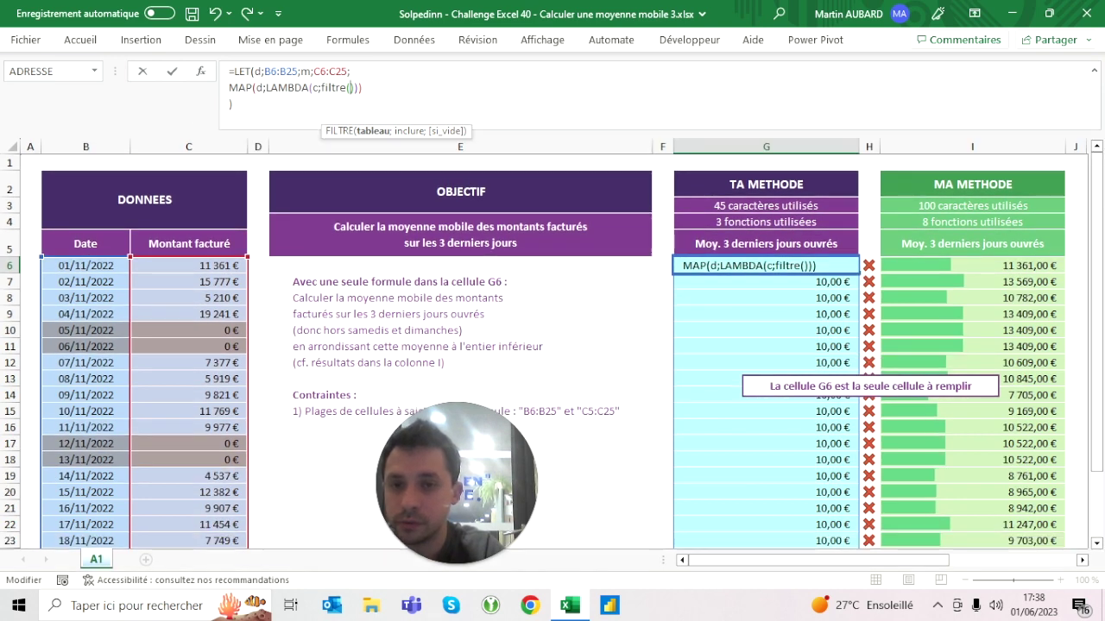
pyautogui.press('Left')
pyautogui.press('Left')
pyautogui.press('Left')
pyautogui.hotkey('alt', 'Return')
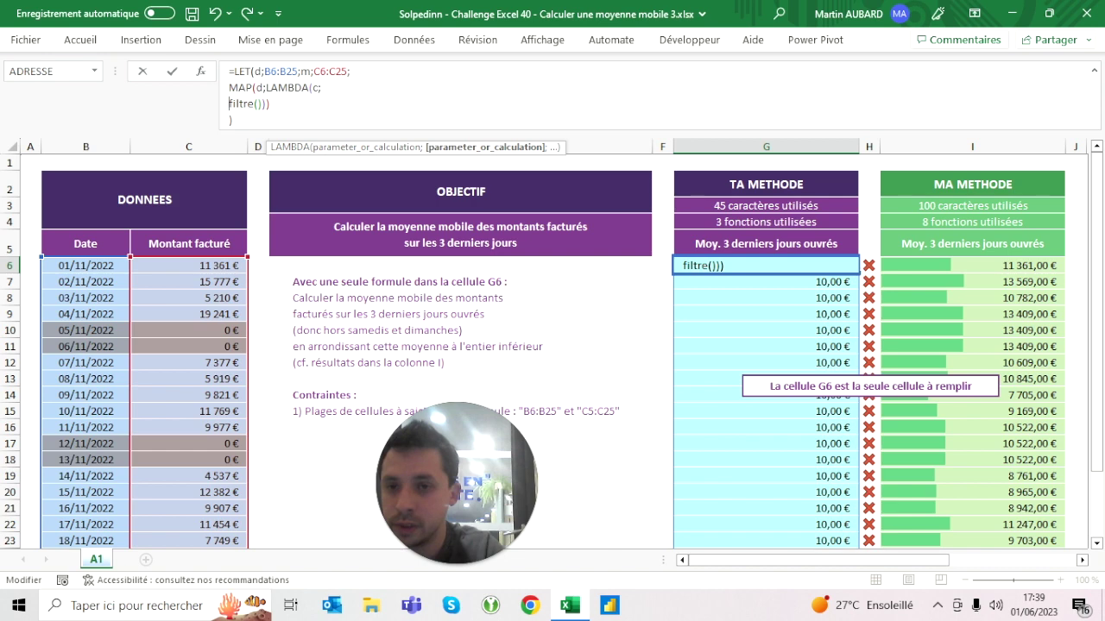
pyautogui.hotkey('alt', 'Return')
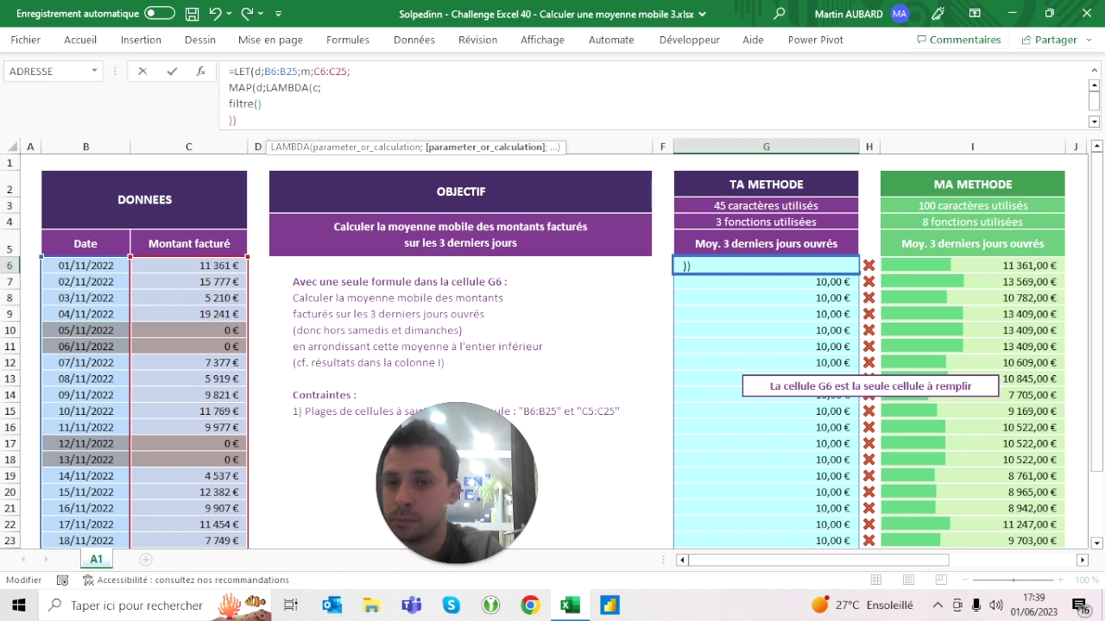
pyautogui.click(258, 103)
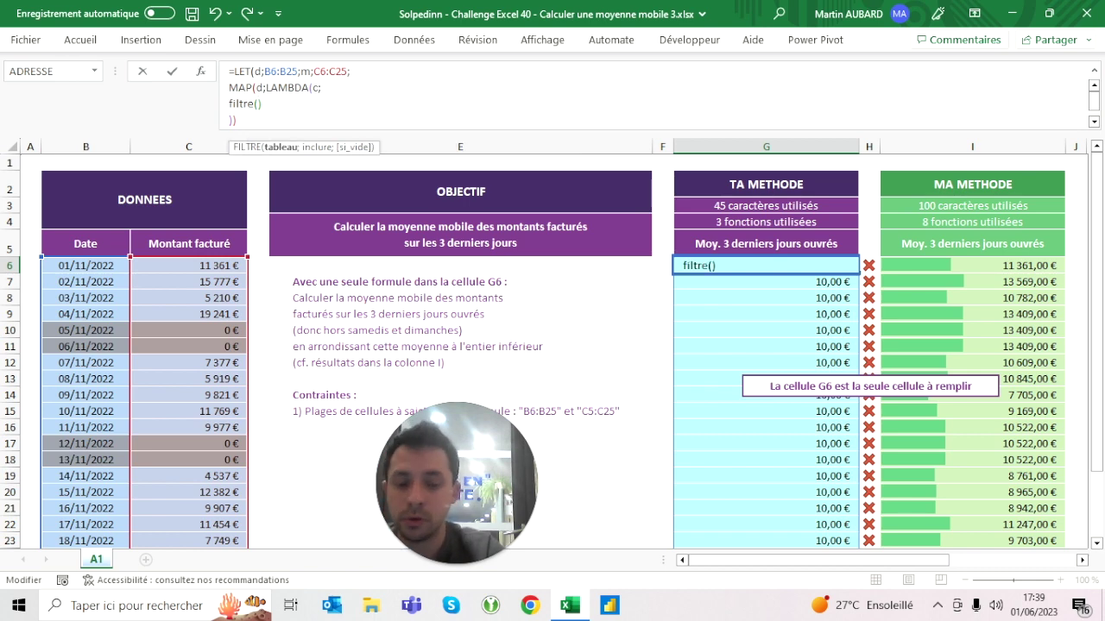
pyautogui.write('m;')
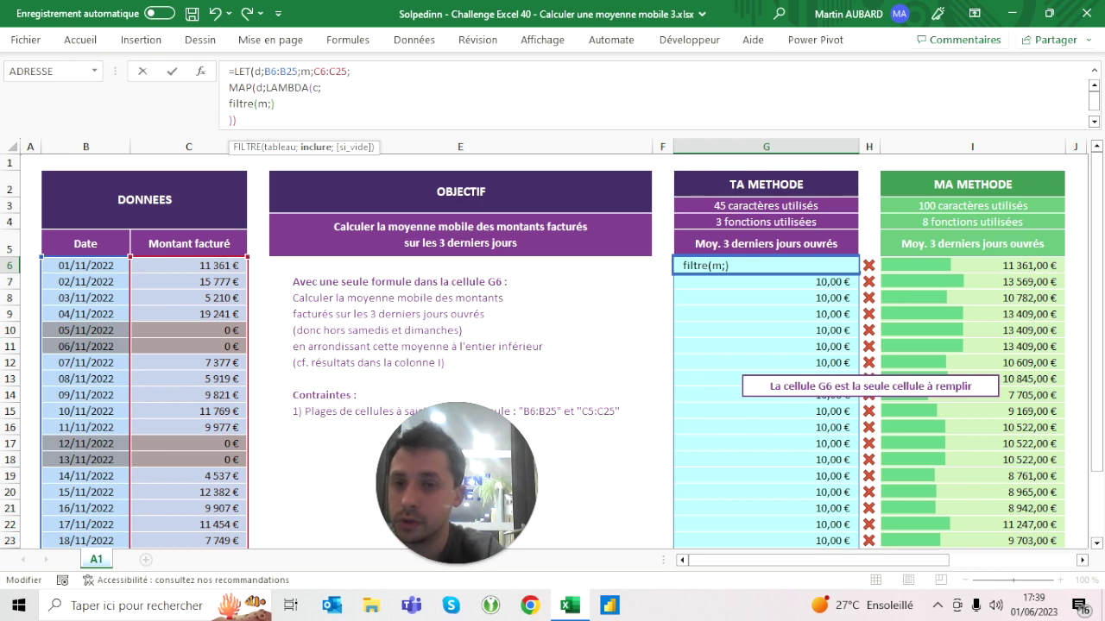
pyautogui.write('d=c')
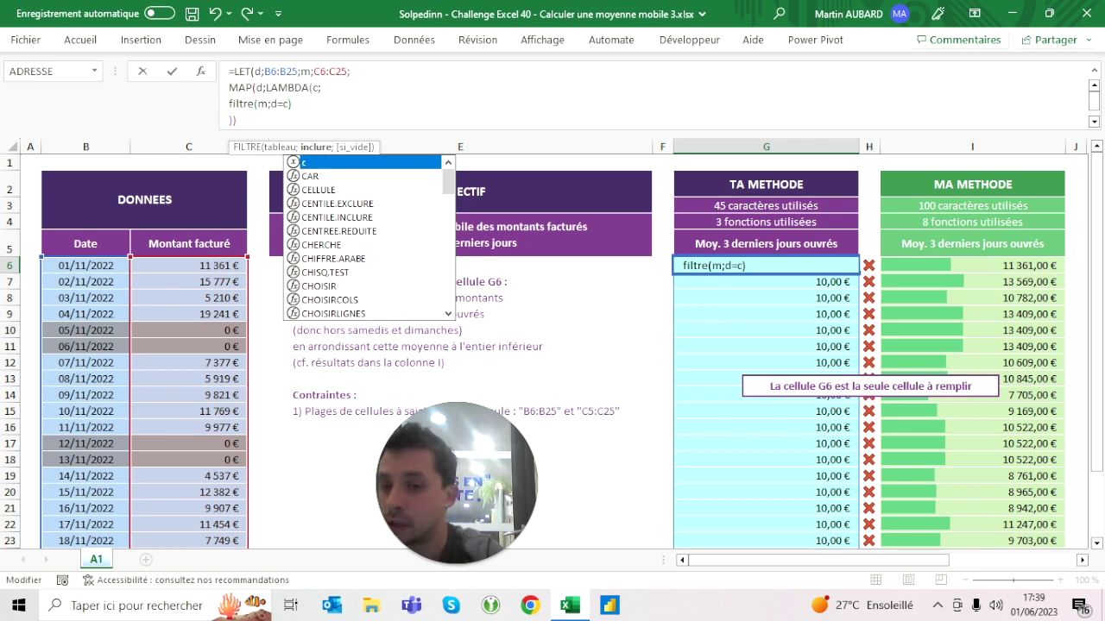
pyautogui.hotkey('ctrl', 'Return')
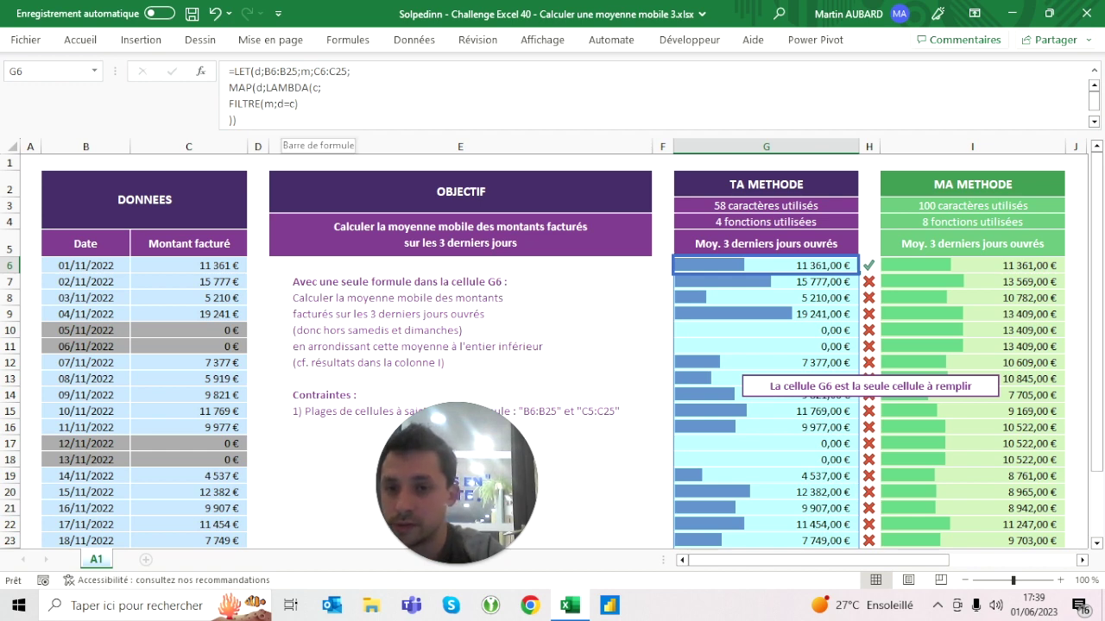
pyautogui.click(290, 103)
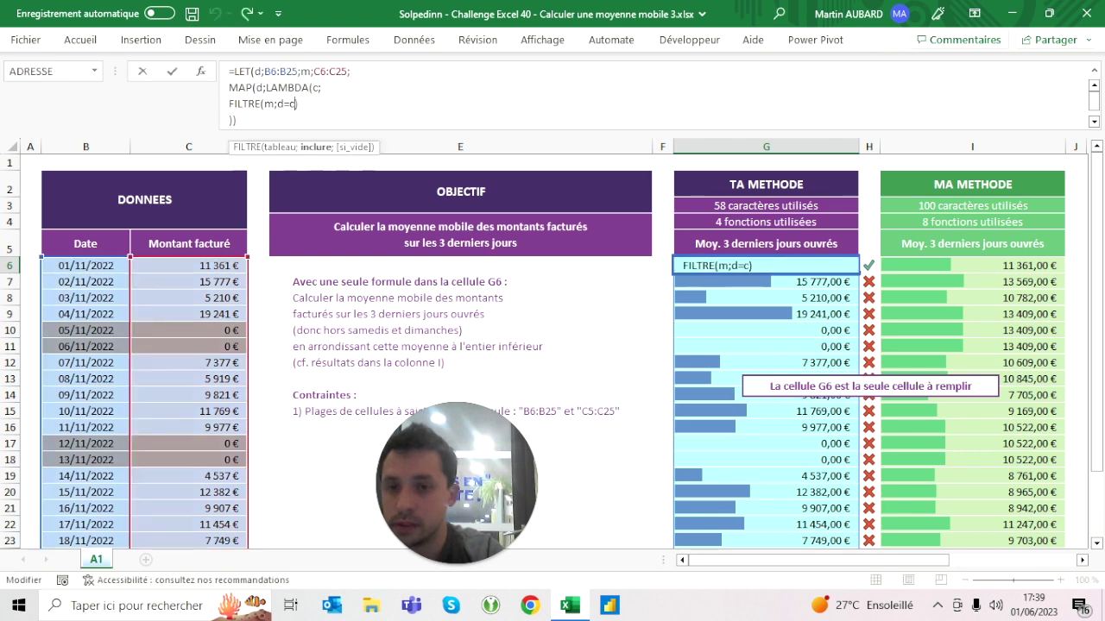
# Change the condition to d<=c and wrap it as SOMME(FILTRE(m;d<=c))
pyautogui.write('<')
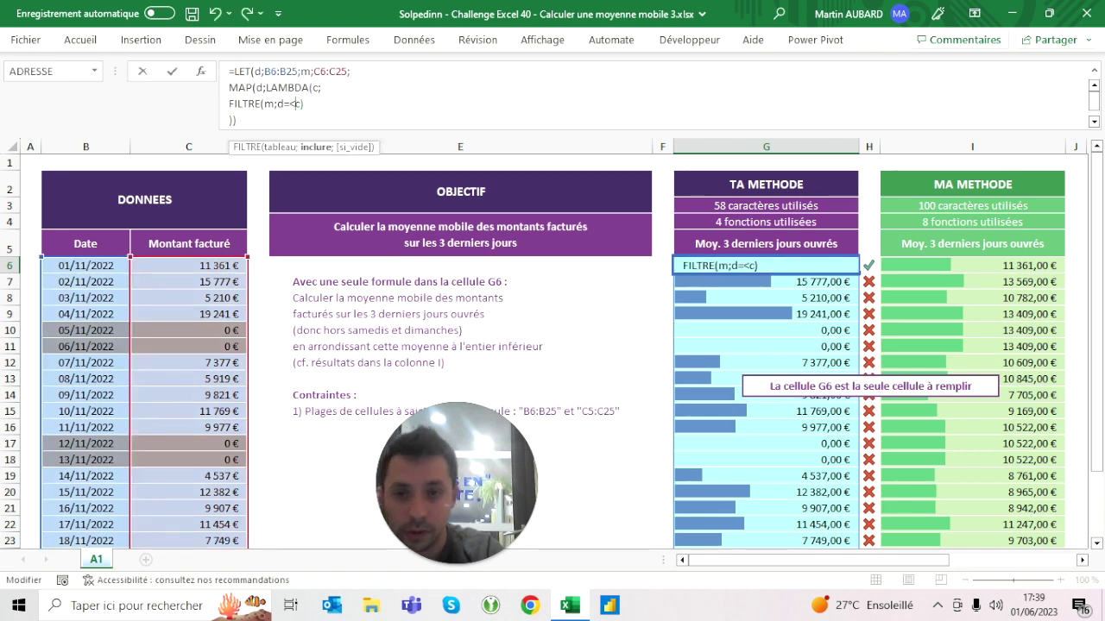
pyautogui.write('=')
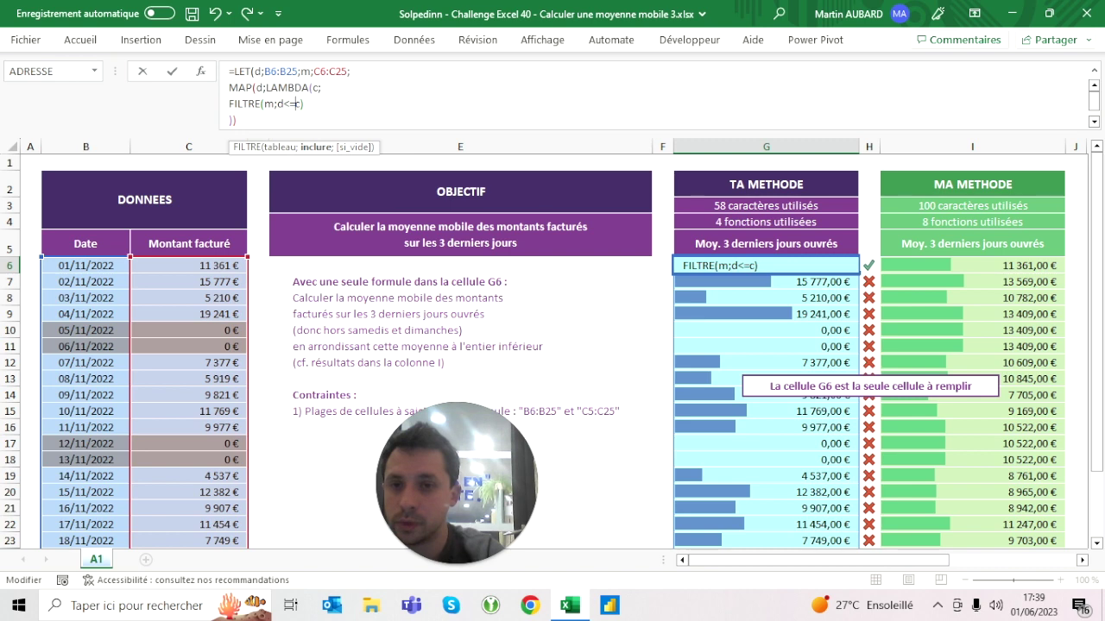
pyautogui.press('Return')
pyautogui.press('Up')
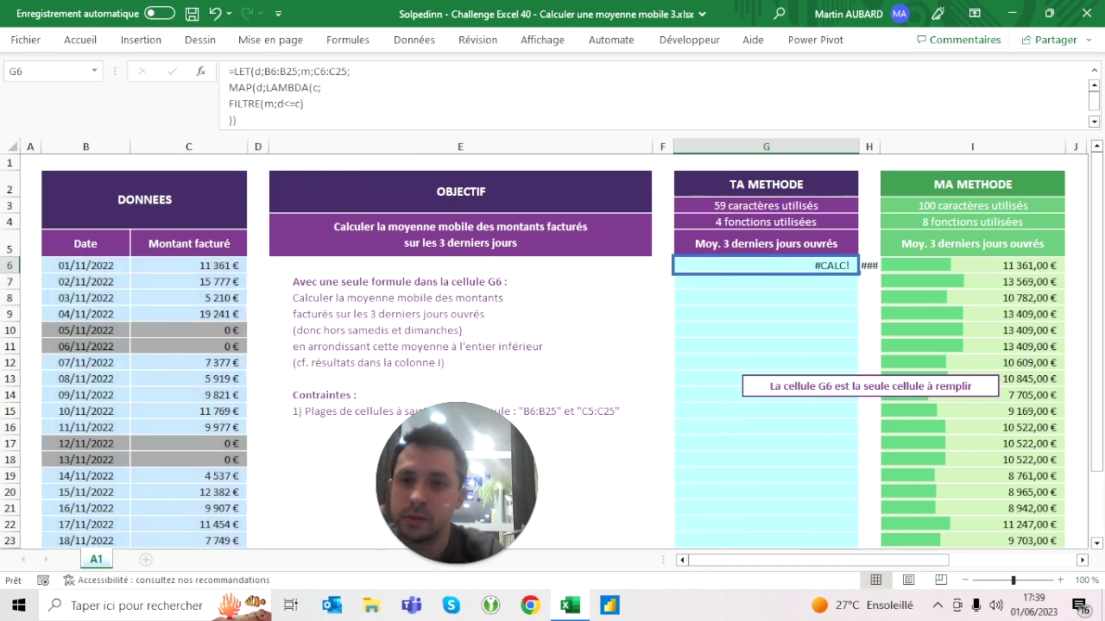
pyautogui.click(229, 103)
pyautogui.write('somme')
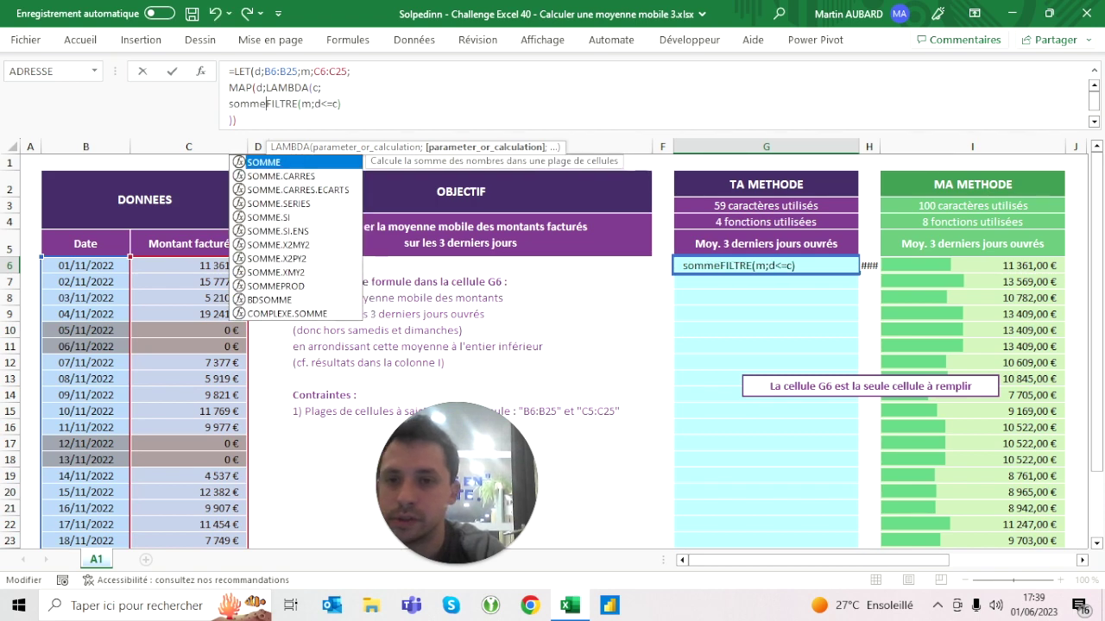
pyautogui.write('(')
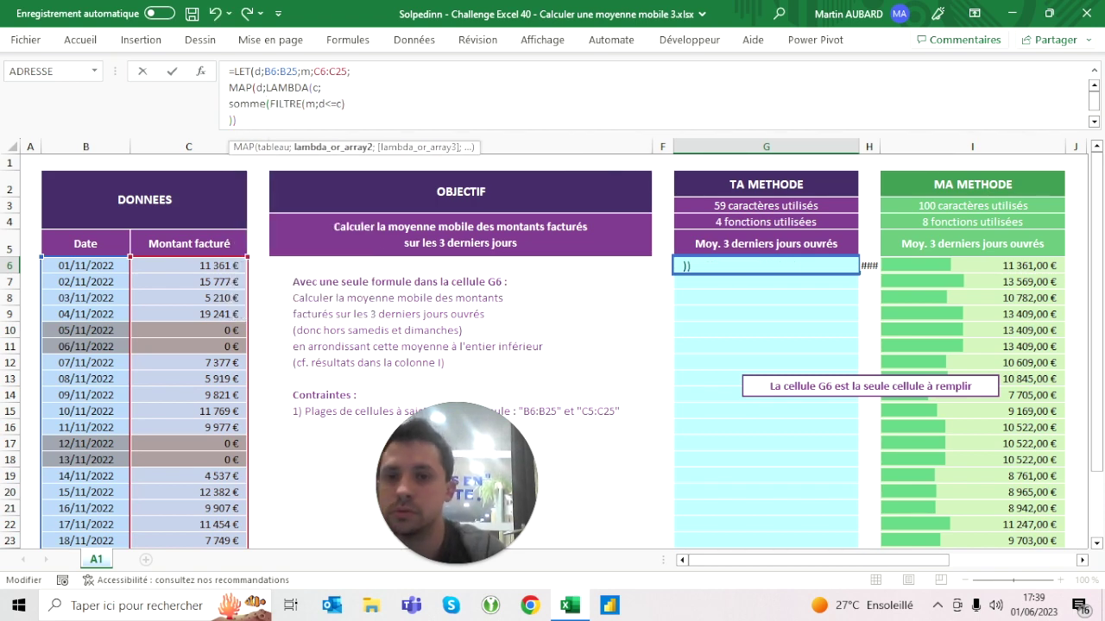
pyautogui.write(')')
pyautogui.hotkey('ctrl', 'Return')
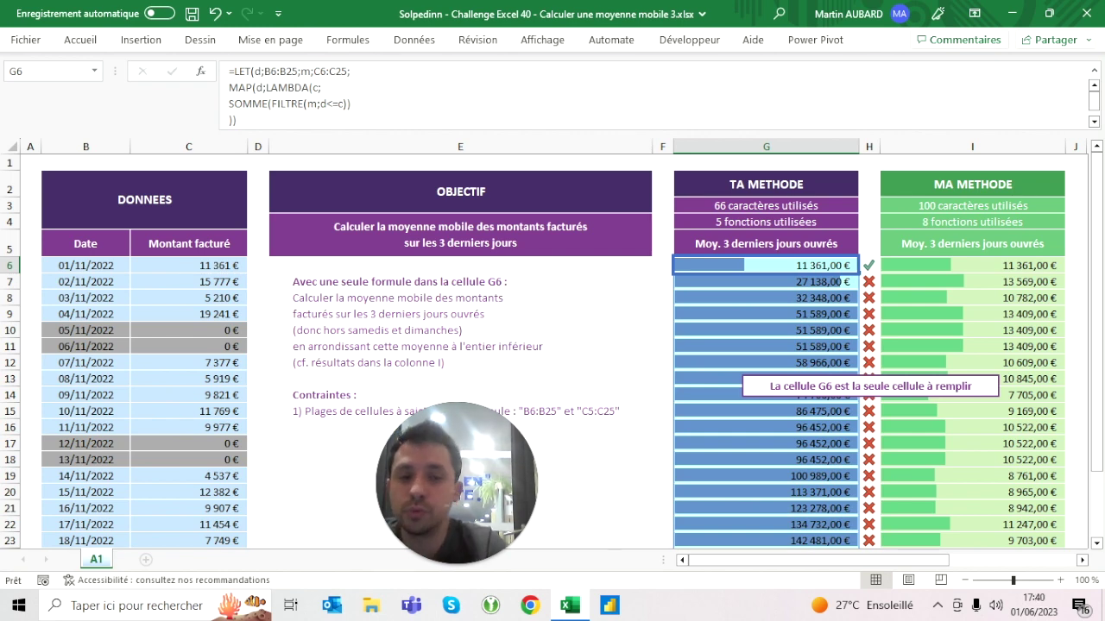
# Check the last running total, 142 481,00 €, in G25
pyautogui.click(765, 540)
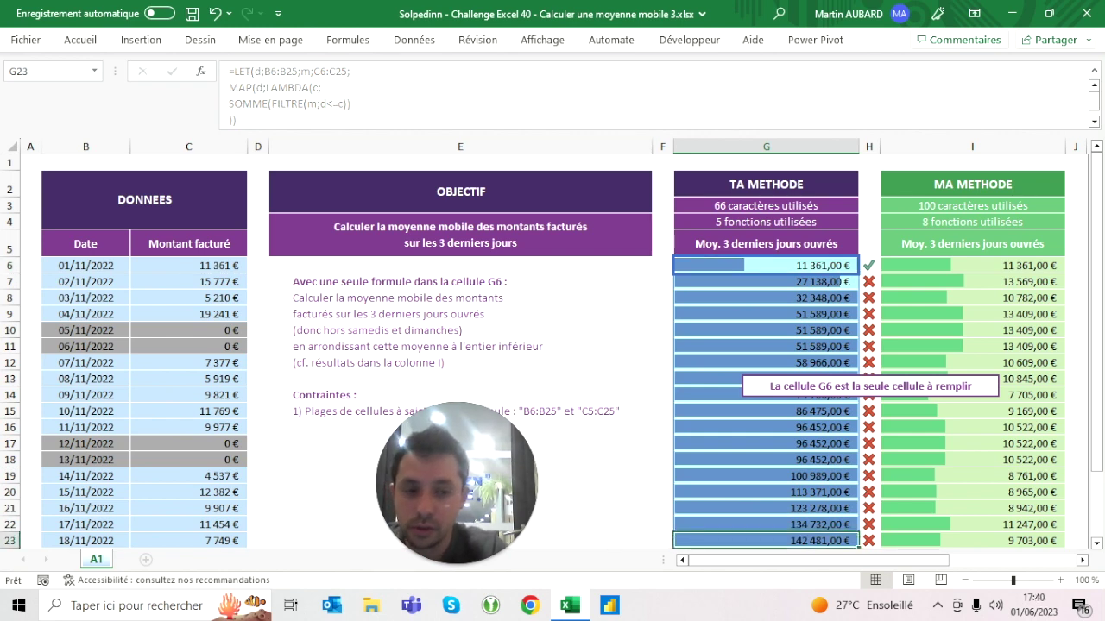
pyautogui.scroll(-3, 765, 431)
pyautogui.click(749, 417)
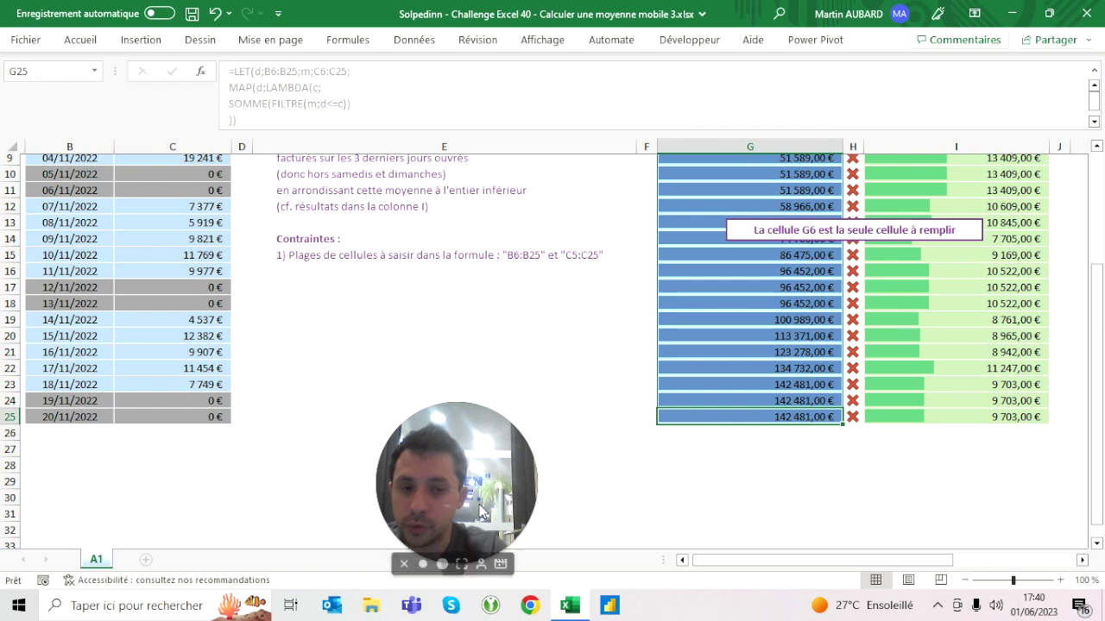
pyautogui.moveTo(173, 416); pyautogui.dragTo(173, 190)
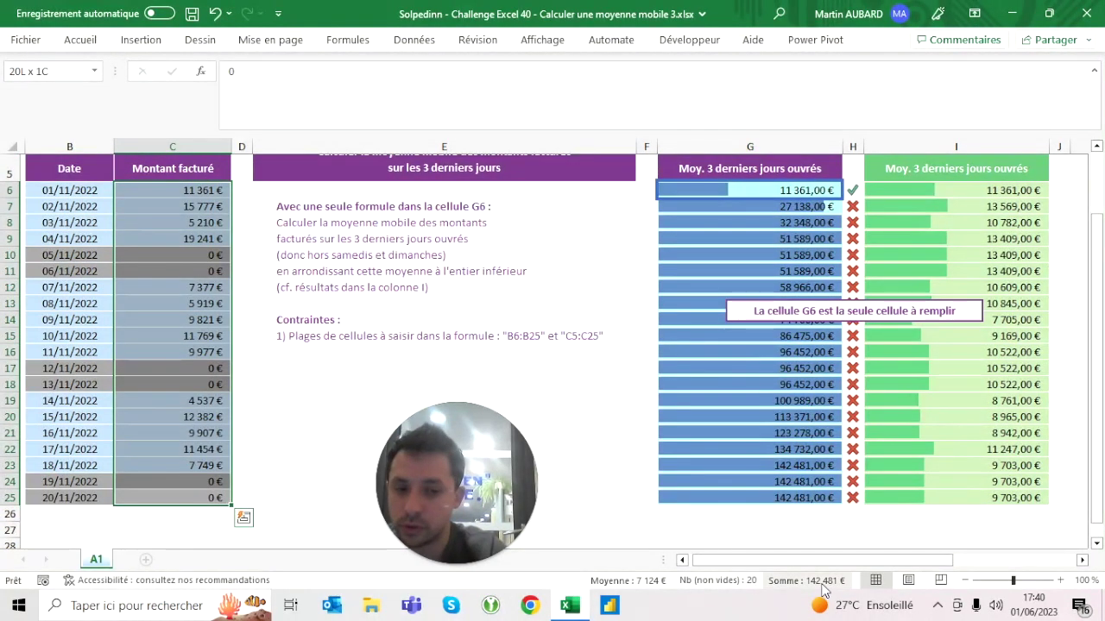
pyautogui.hscroll(-1, 553, 345)
pyautogui.click(769, 168)
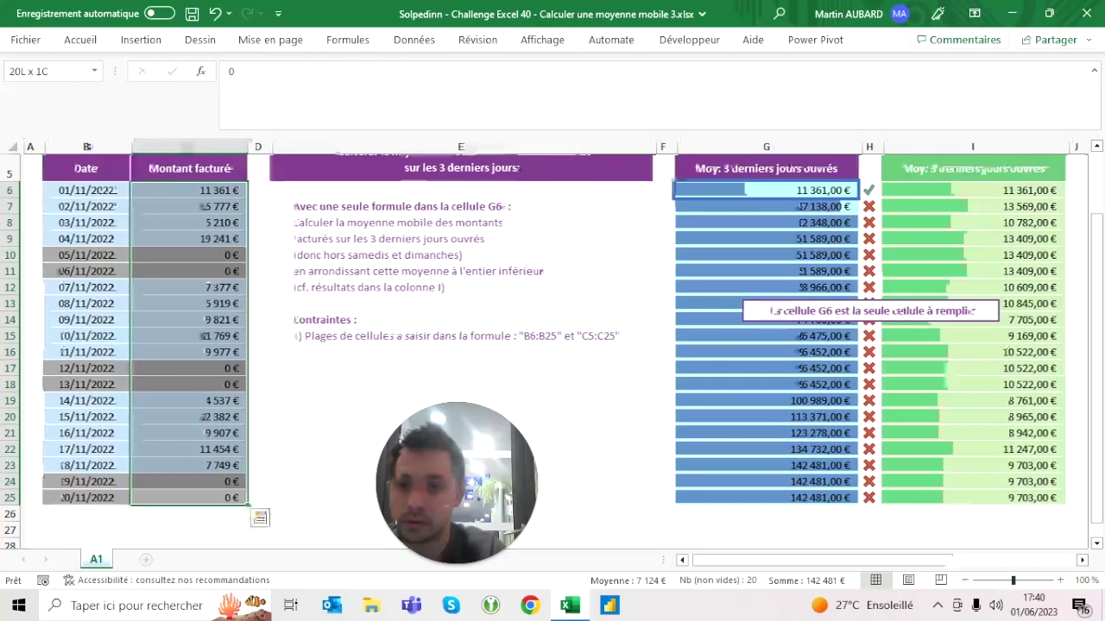
pyautogui.scroll(2, 552, 345)
pyautogui.click(766, 265)
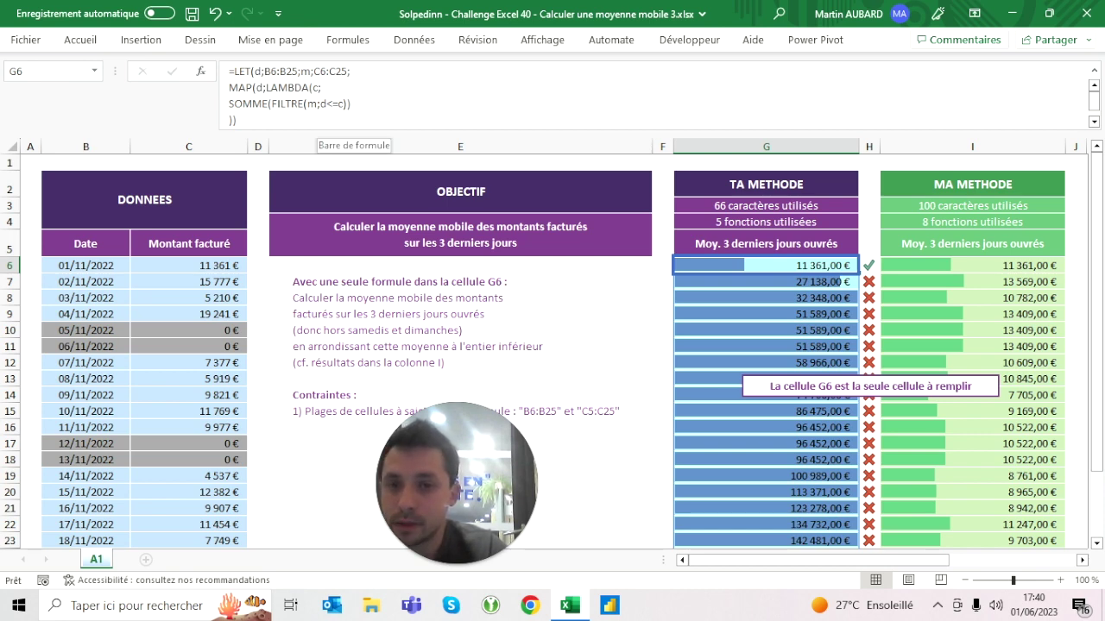
# Change G6's filter condition from d<=c to d=(c-1)
pyautogui.click(343, 103)
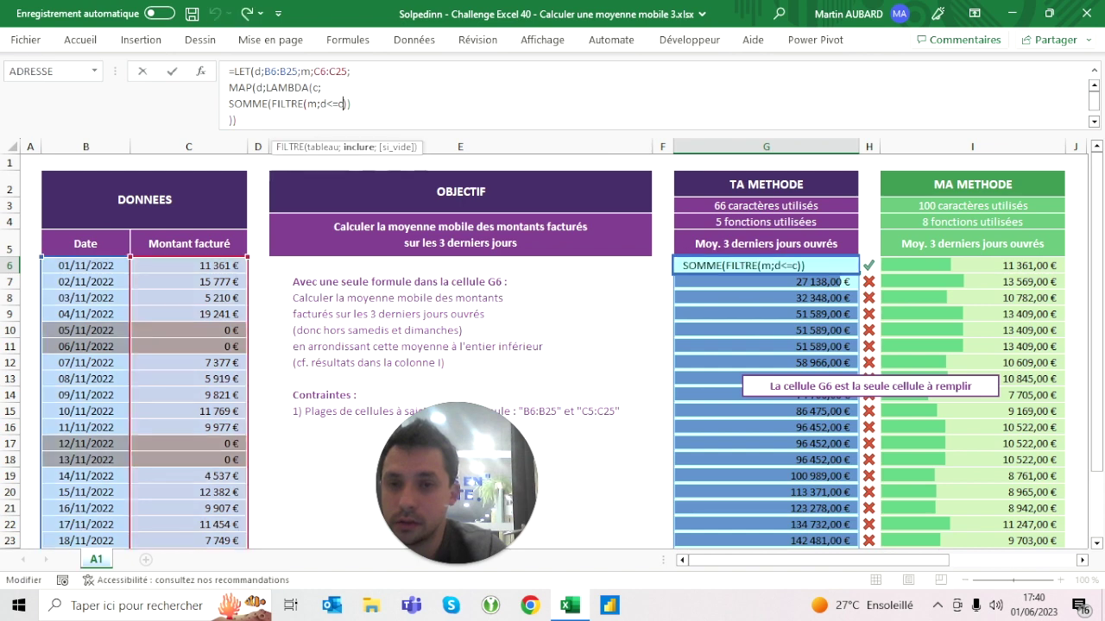
pyautogui.press('BackSpace')
pyautogui.press('BackSpace')
pyautogui.press('BackSpace')
pyautogui.write('=()c-1)')
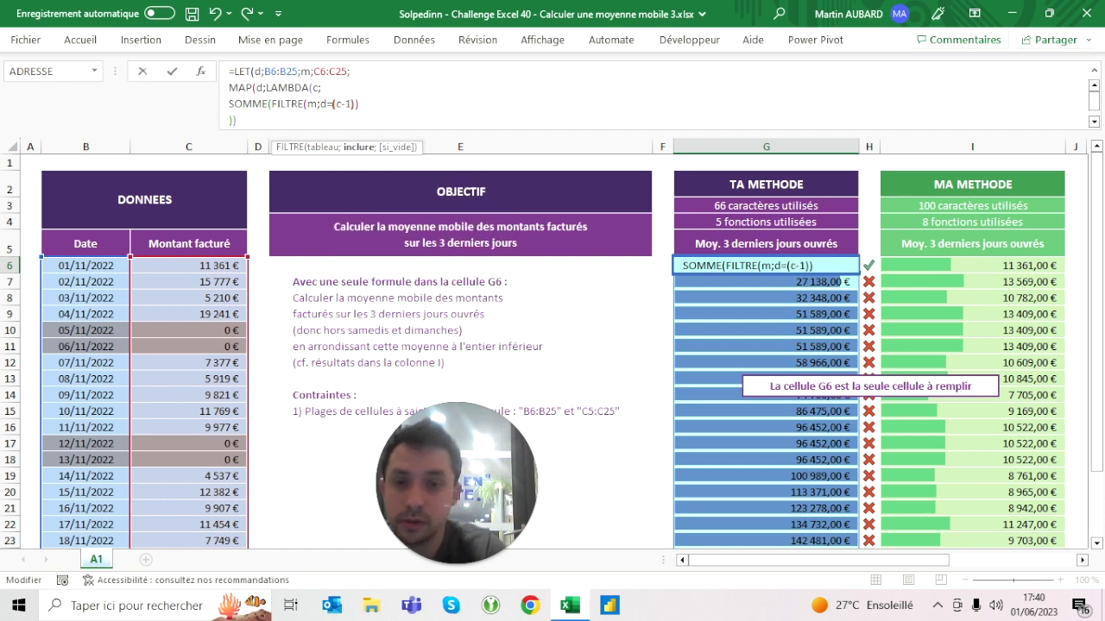
pyautogui.write(')')
pyautogui.hotkey('ctrl', 'Return')
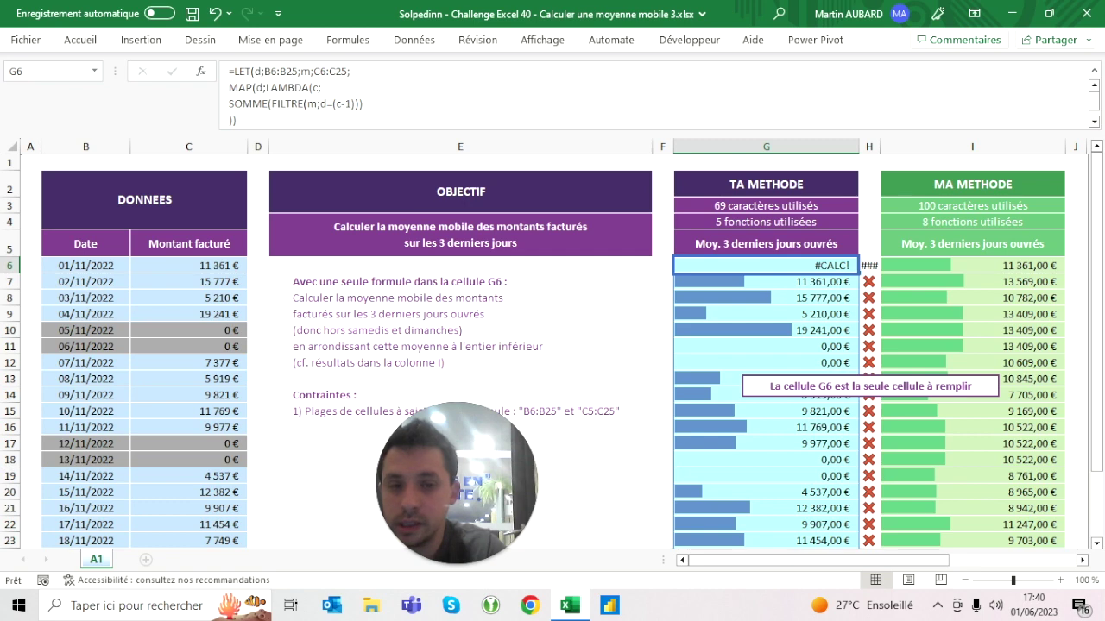
# Compare the results in G7 and G24 with C23's amount, then return to G6's formula
pyautogui.click(765, 256)
pyautogui.click(765, 282)
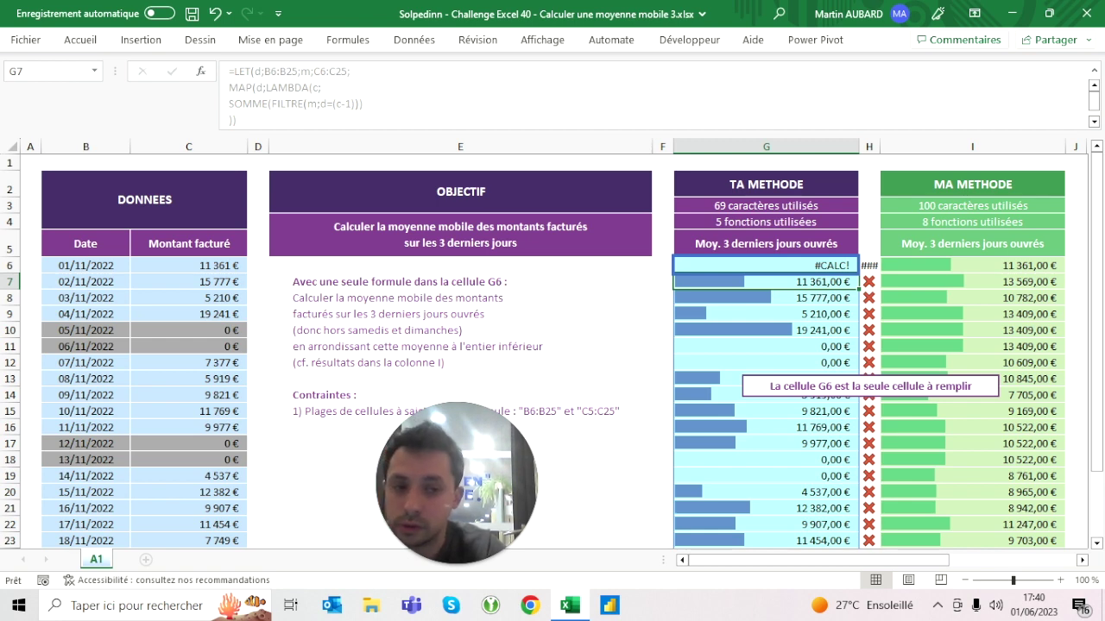
pyautogui.hotkey('ctrl', 'Down')
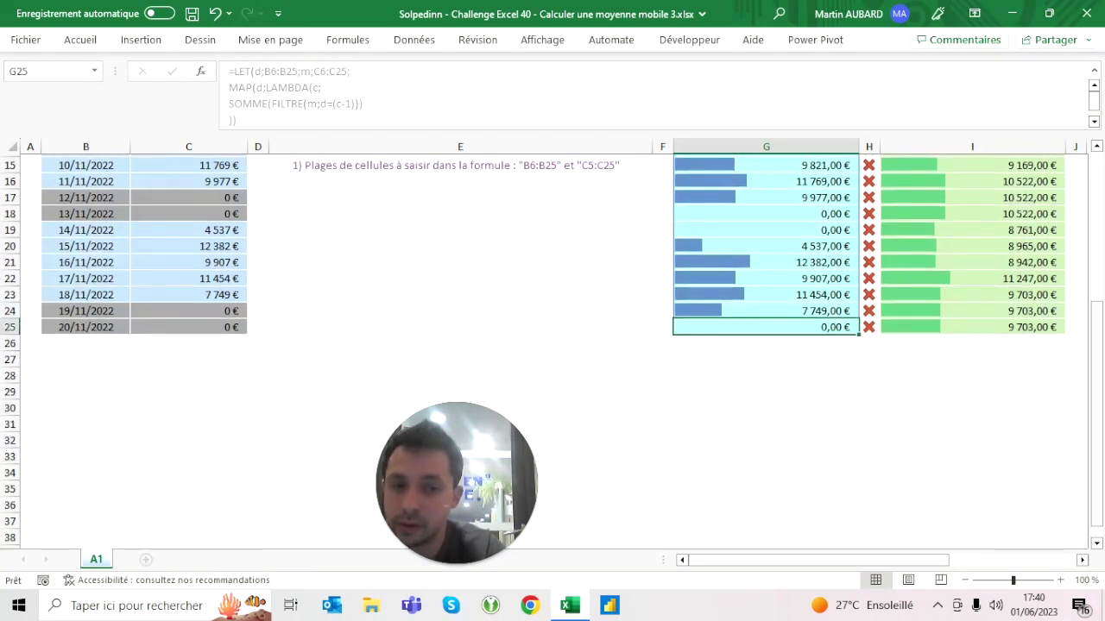
pyautogui.click(765, 311)
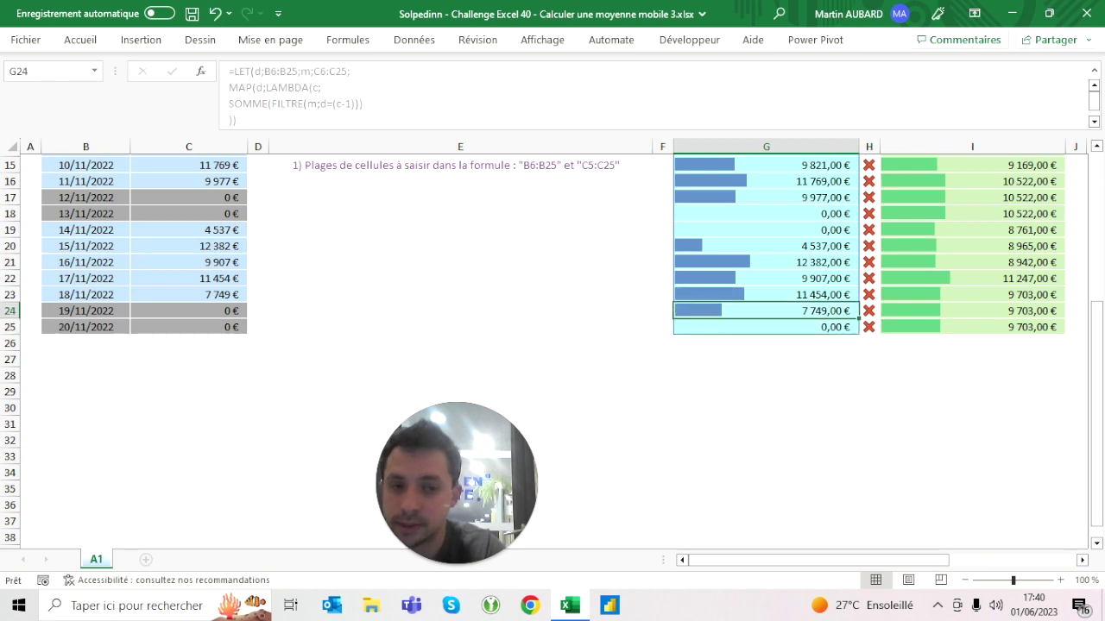
pyautogui.keyDown('ctrl'); pyautogui.click(188, 295); pyautogui.keyUp('ctrl')
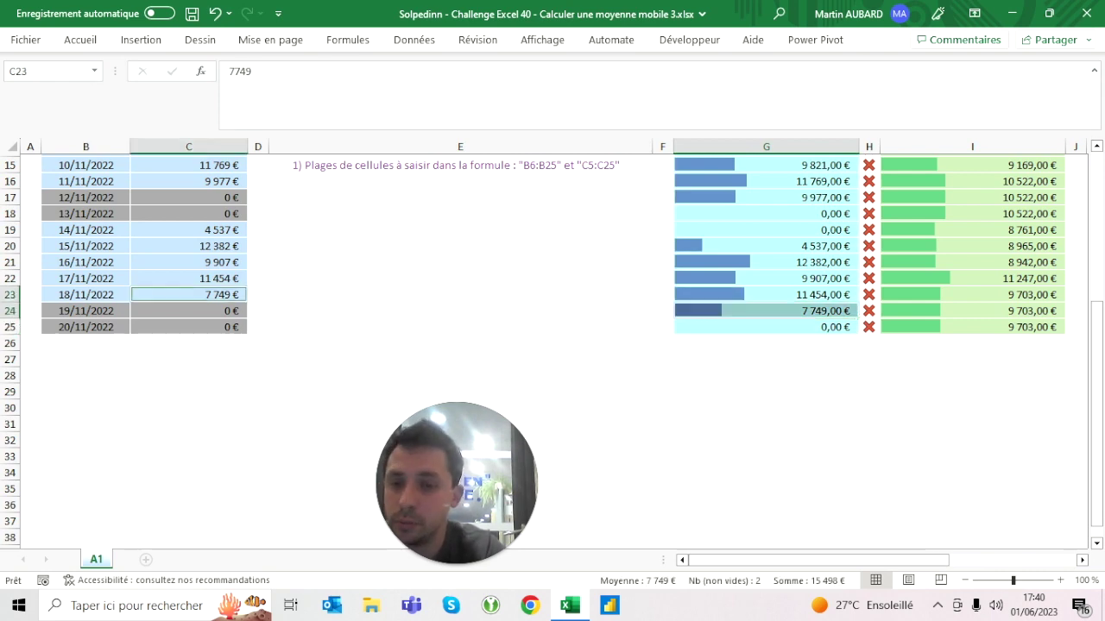
pyautogui.scroll(5, 552, 354)
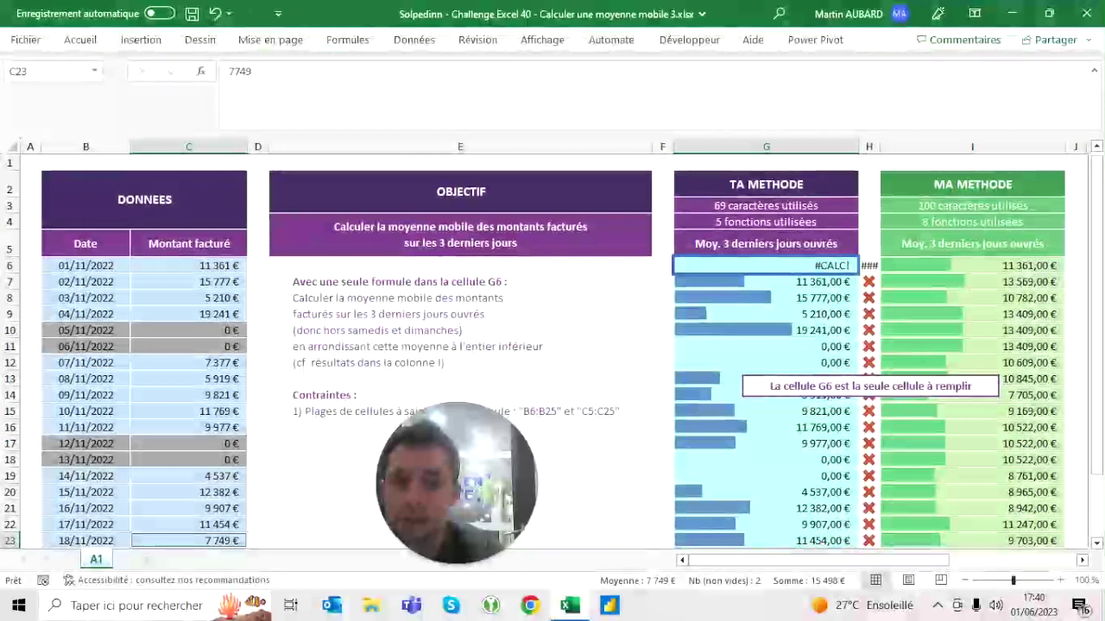
pyautogui.click(765, 265)
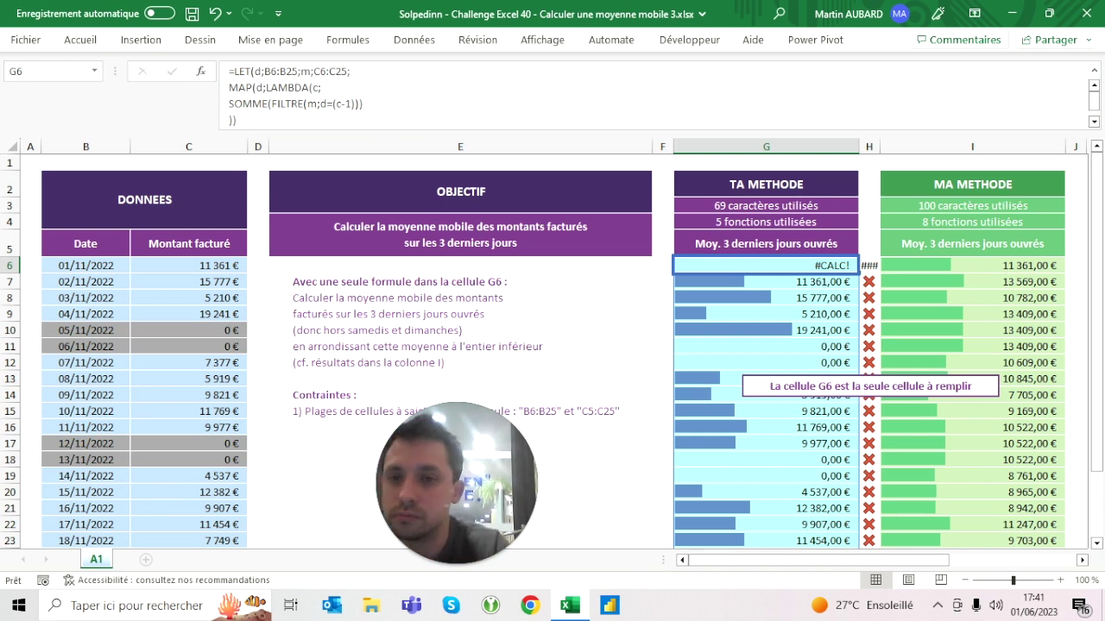
pyautogui.click(341, 104)
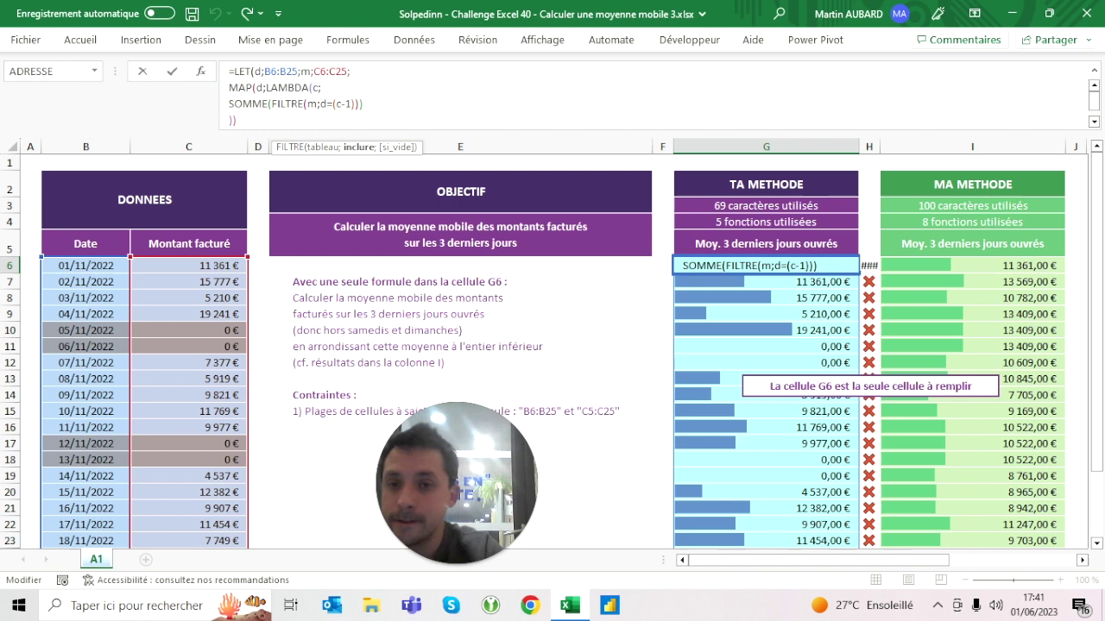
# Try replacing the condition with <=c, decline Excel's correction and cancel the edit
pyautogui.press('BackSpace')
pyautogui.press('BackSpace')
pyautogui.press('BackSpace')
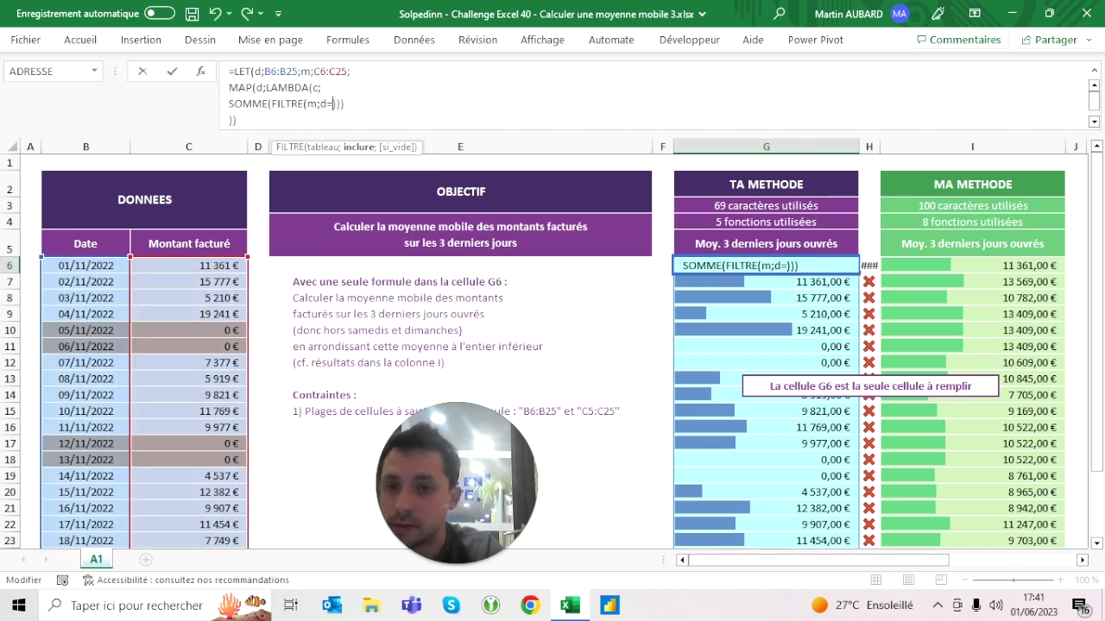
pyautogui.write('<')
pyautogui.press('BackSpace')
pyautogui.write('<')
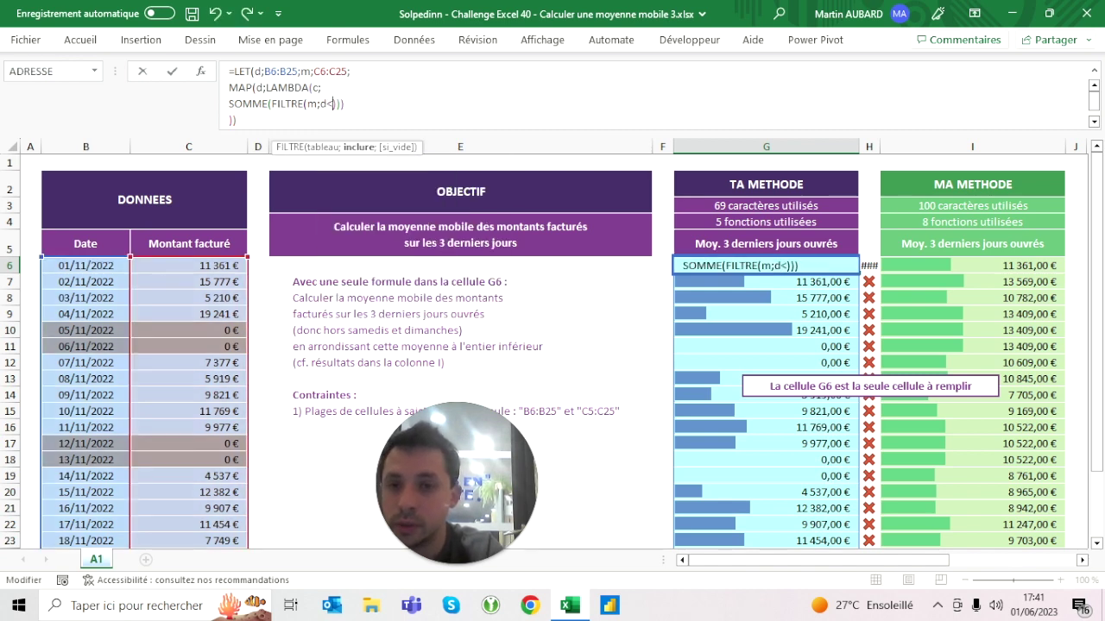
pyautogui.write('=c')
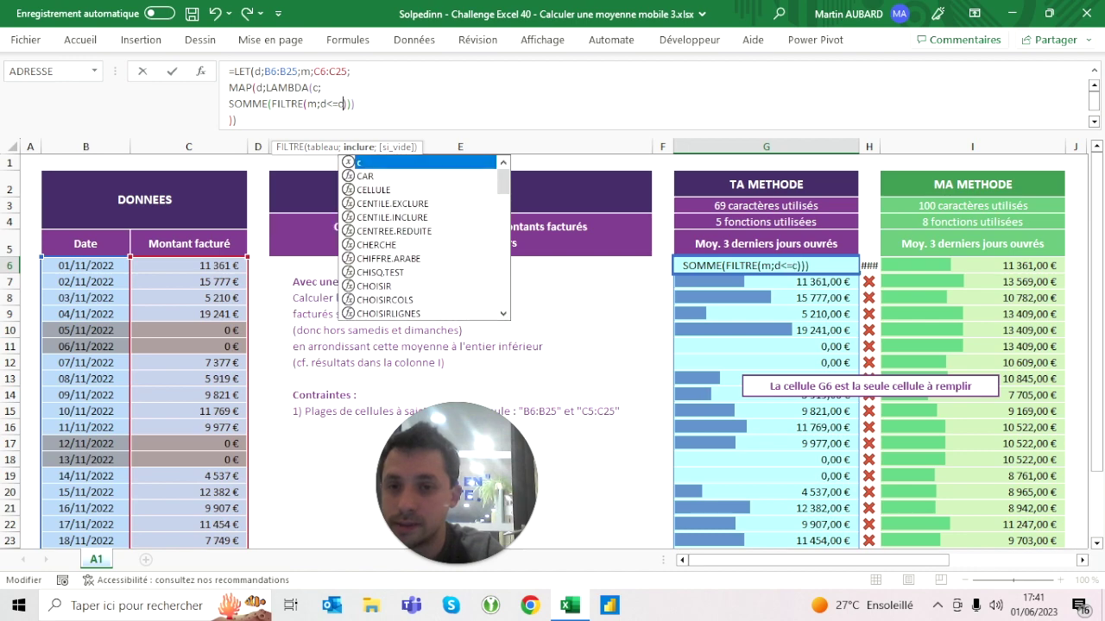
pyautogui.press('Return')
pyautogui.press('Escape')
pyautogui.press('Return')
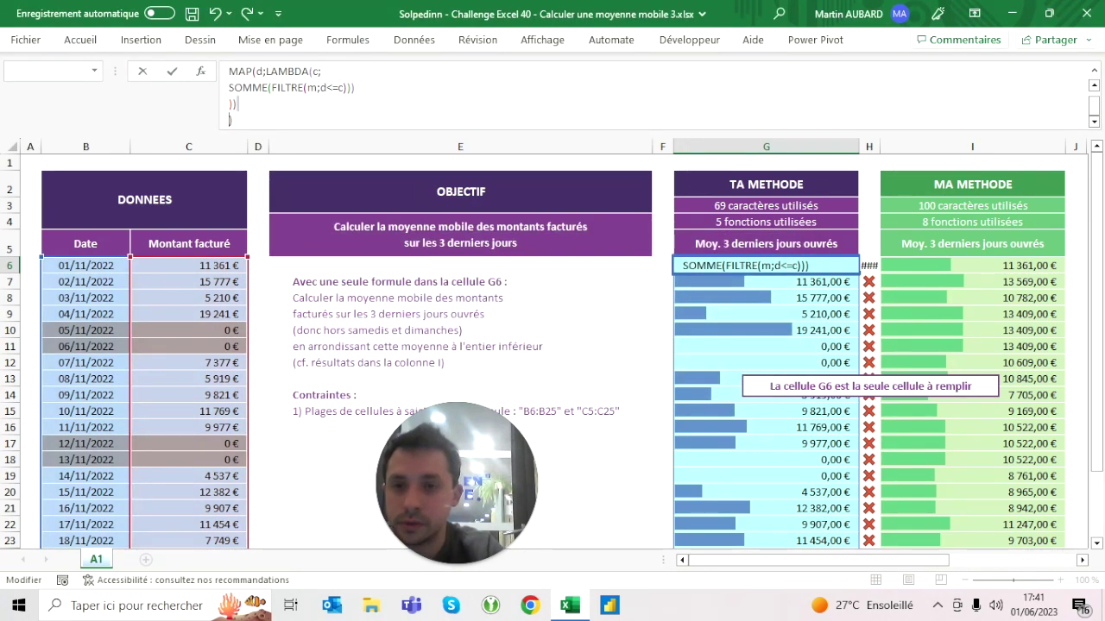
pyautogui.press('Escape')
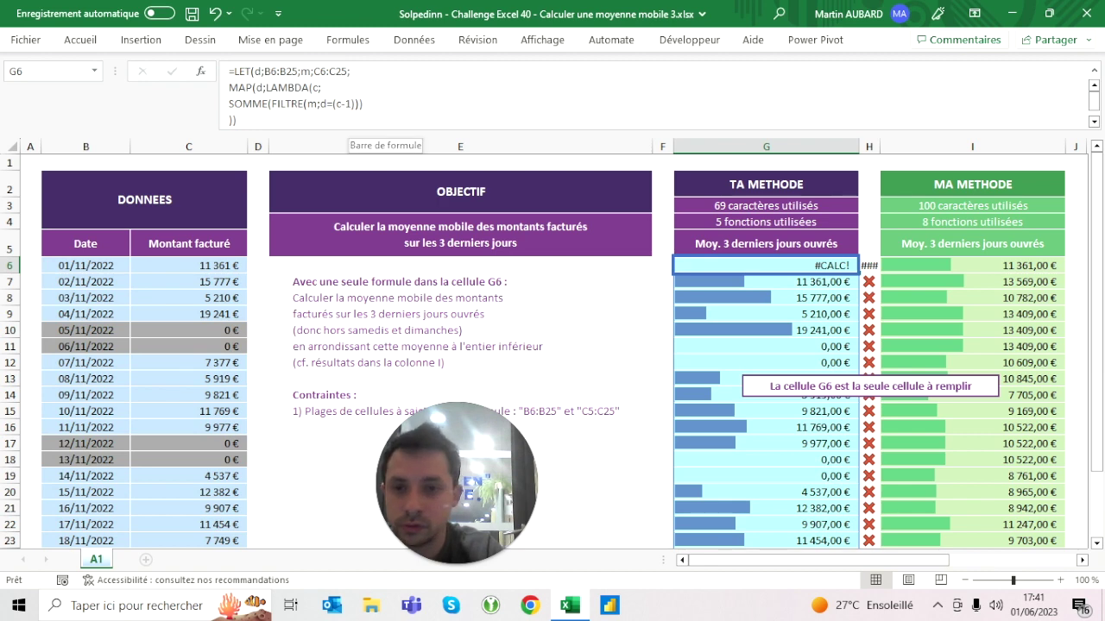
# Restore the condition to d<=c so running totals spill from 11 361,00 €
pyautogui.click(357, 104)
pyautogui.press('BackSpace')
pyautogui.press('BackSpace')
pyautogui.press('BackSpace')
pyautogui.press('BackSpace')
pyautogui.press('BackSpace')
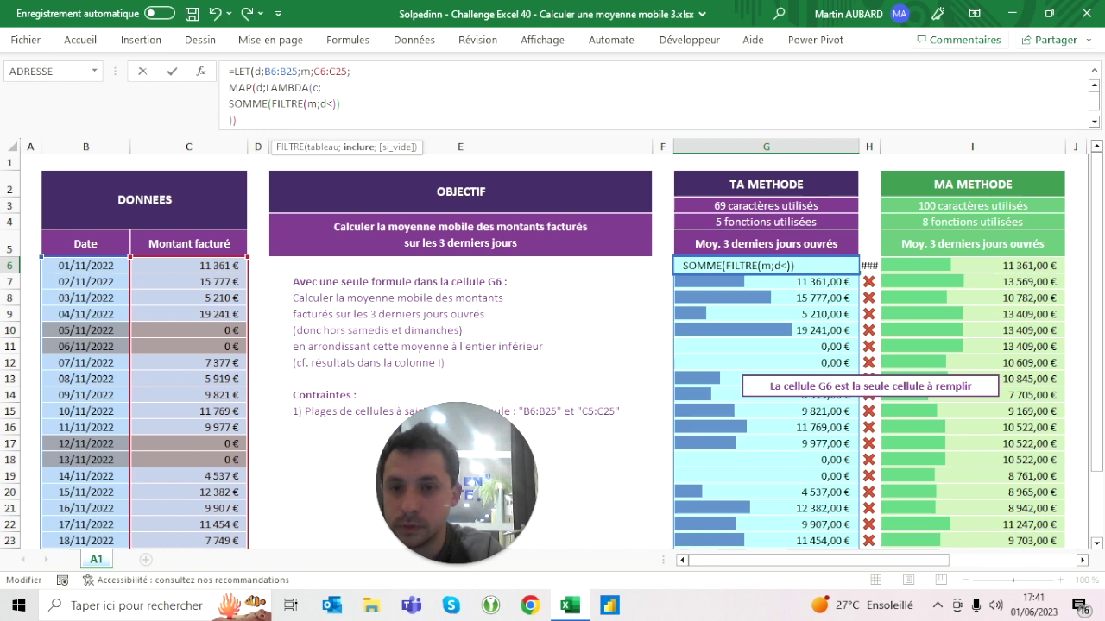
pyautogui.write('<=c')
pyautogui.press('Return')
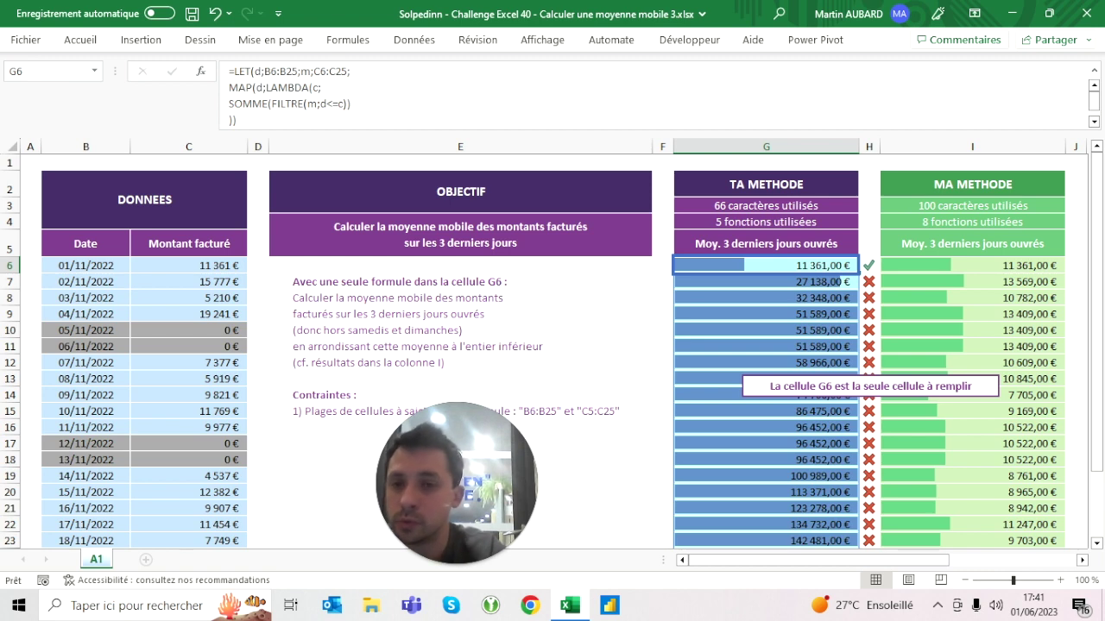
# In G6, replace SOMME with JOINDRE.TEXTE("-";;FILTRE(m;d<=c)) so each row lists hyphen-joined amounts
pyautogui.click(350, 103)
pyautogui.click(252, 103)
pyautogui.press('BackSpace')
pyautogui.press('BackSpace')
pyautogui.press('BackSpace')
pyautogui.write('join')
pyautogui.press('Tab')
pyautogui.write('"-";;')
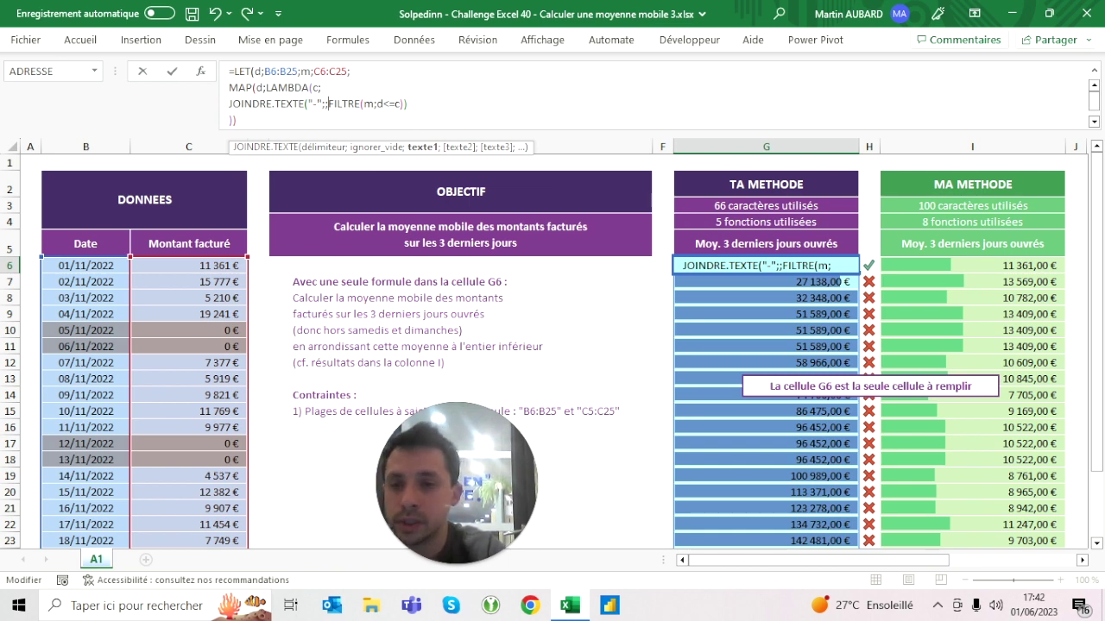
pyautogui.hotkey('ctrl', 'Return')
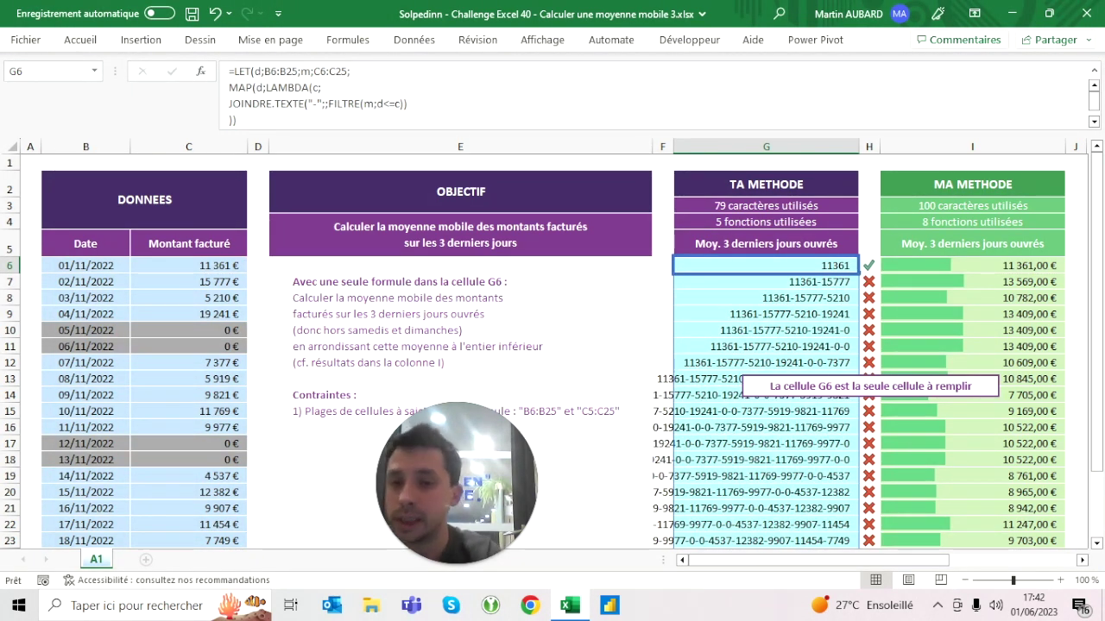
pyautogui.click(85, 265)
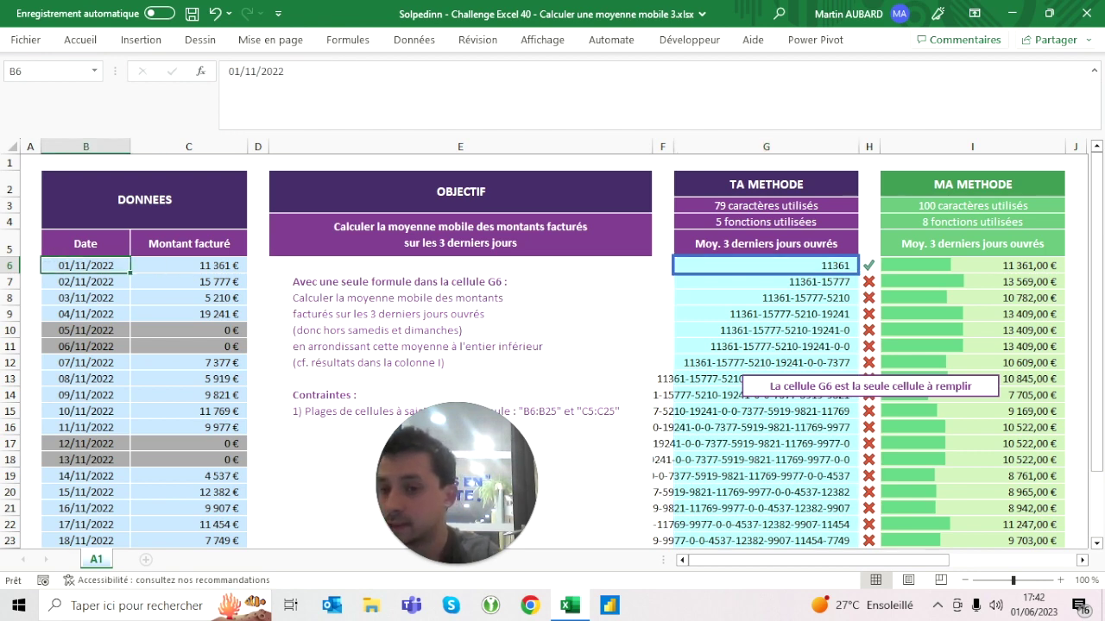
pyautogui.click(189, 265)
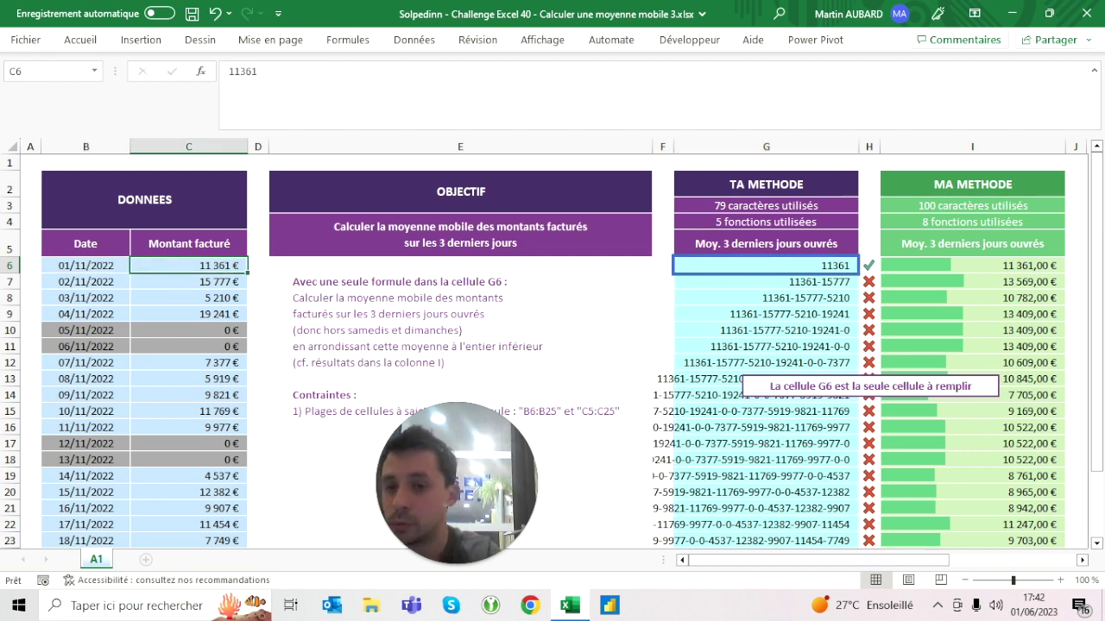
pyautogui.click(766, 281)
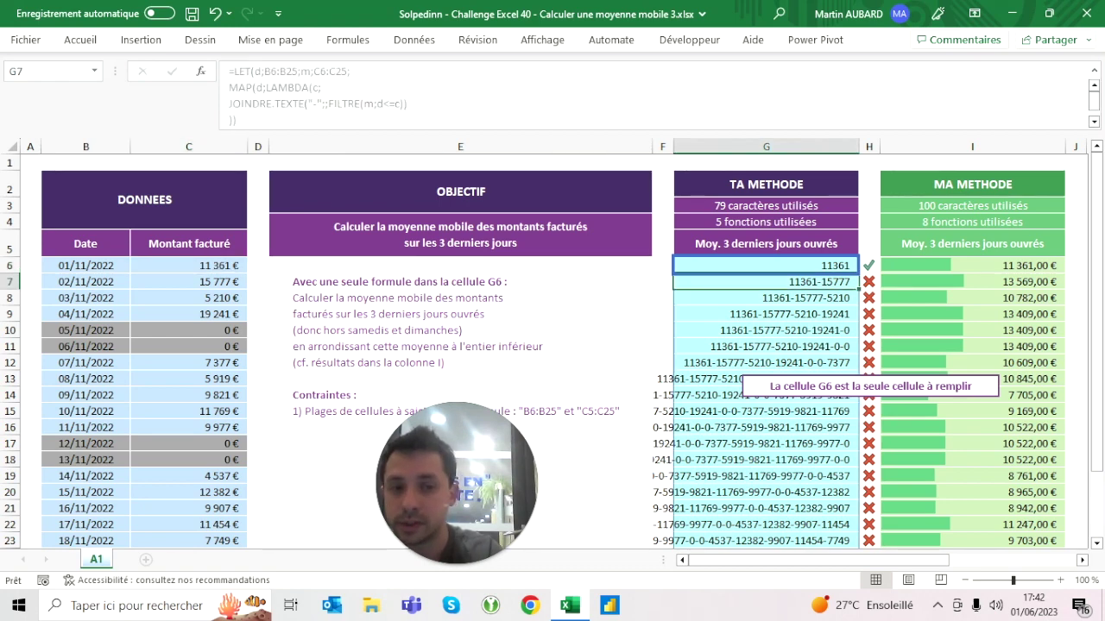
pyautogui.moveTo(189, 281); pyautogui.dragTo(189, 264)
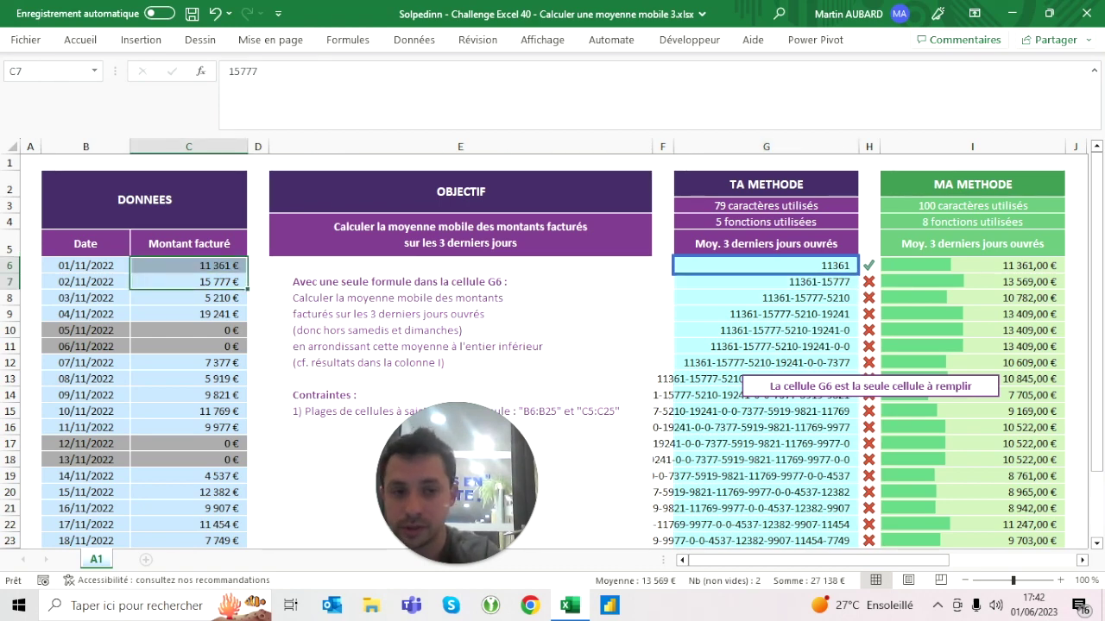
pyautogui.moveTo(189, 298); pyautogui.dragTo(189, 265)
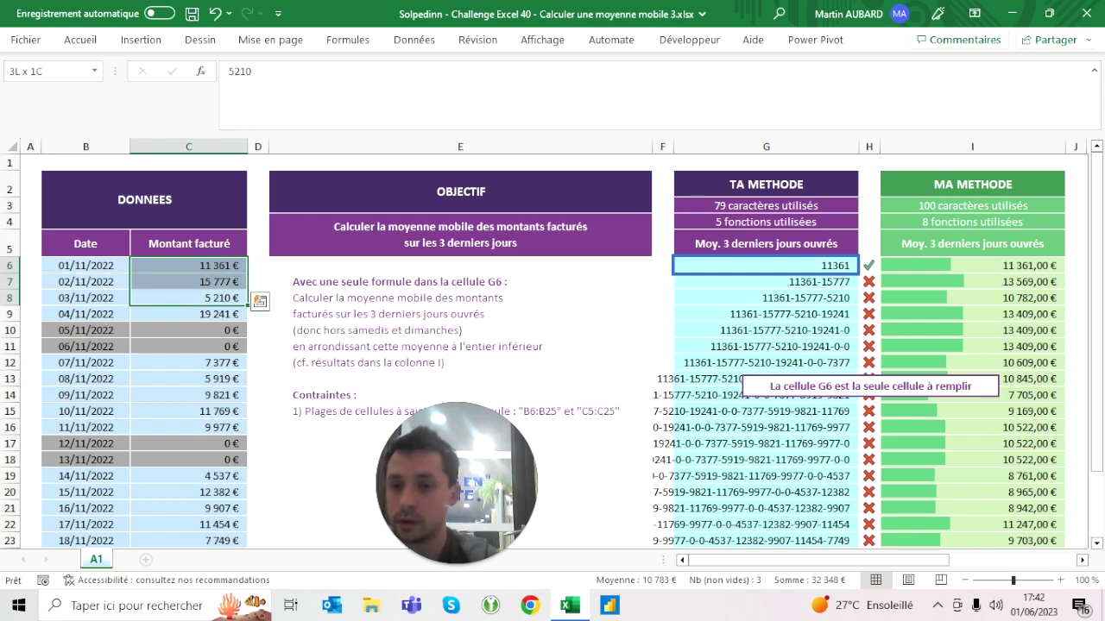
pyautogui.scroll(-3, 553, 345)
pyautogui.scroll(3, 552, 346)
pyautogui.scroll(1, 552, 346)
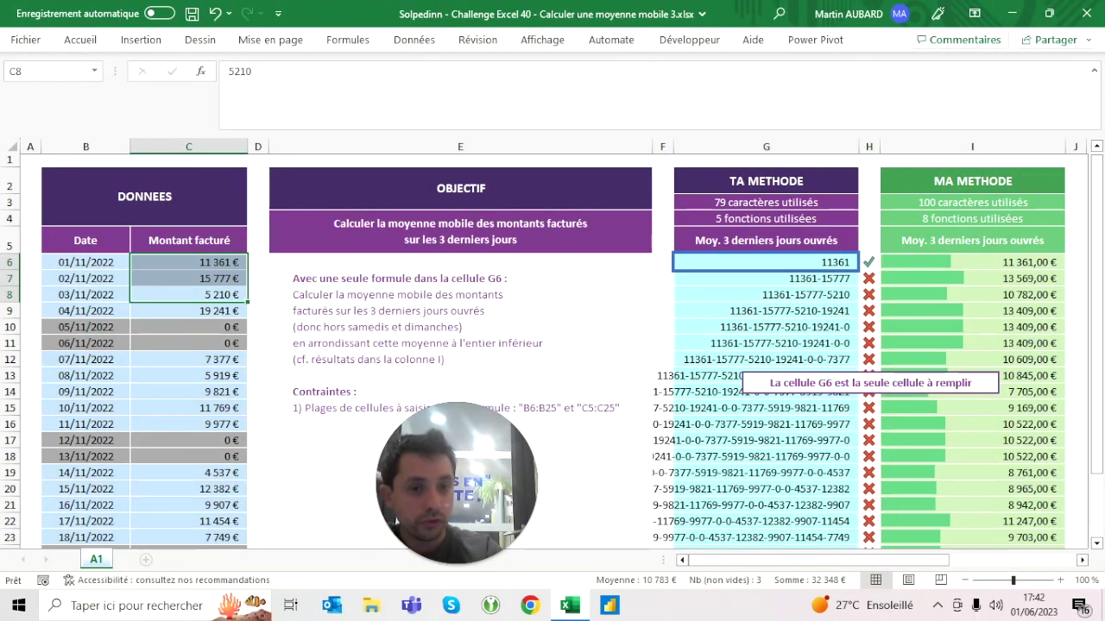
pyautogui.click(765, 240)
pyautogui.click(766, 261)
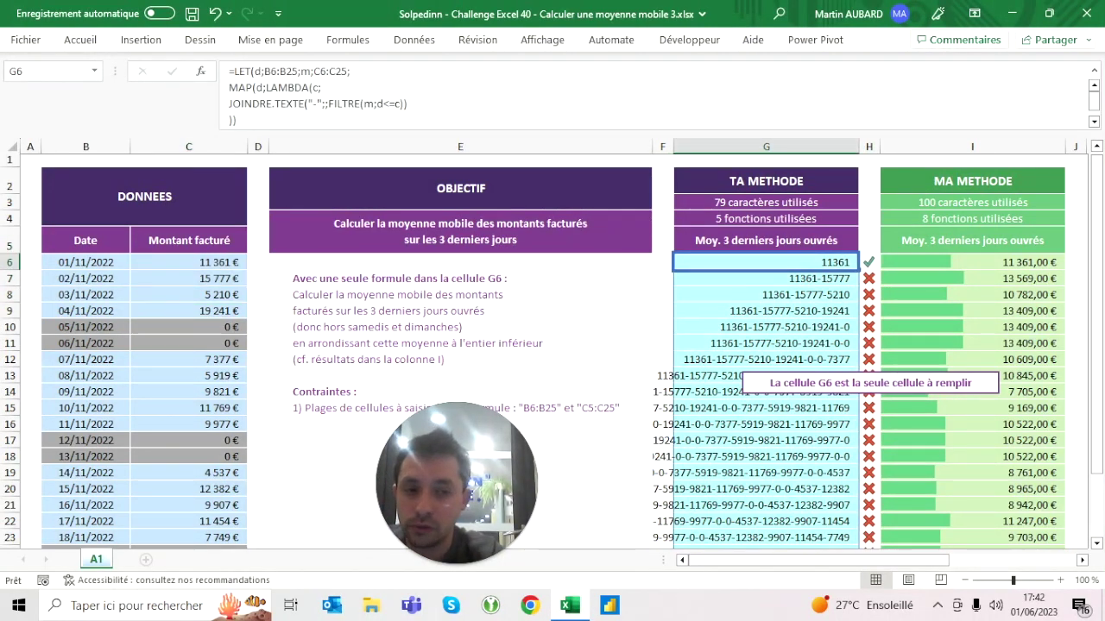
pyautogui.click(765, 343)
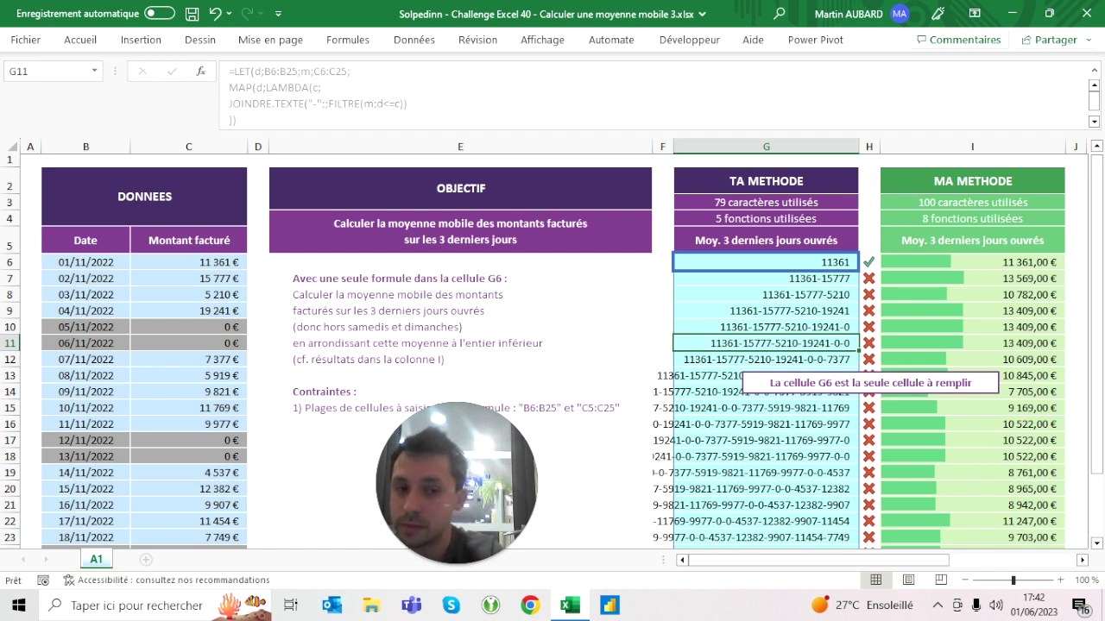
pyautogui.click(766, 327)
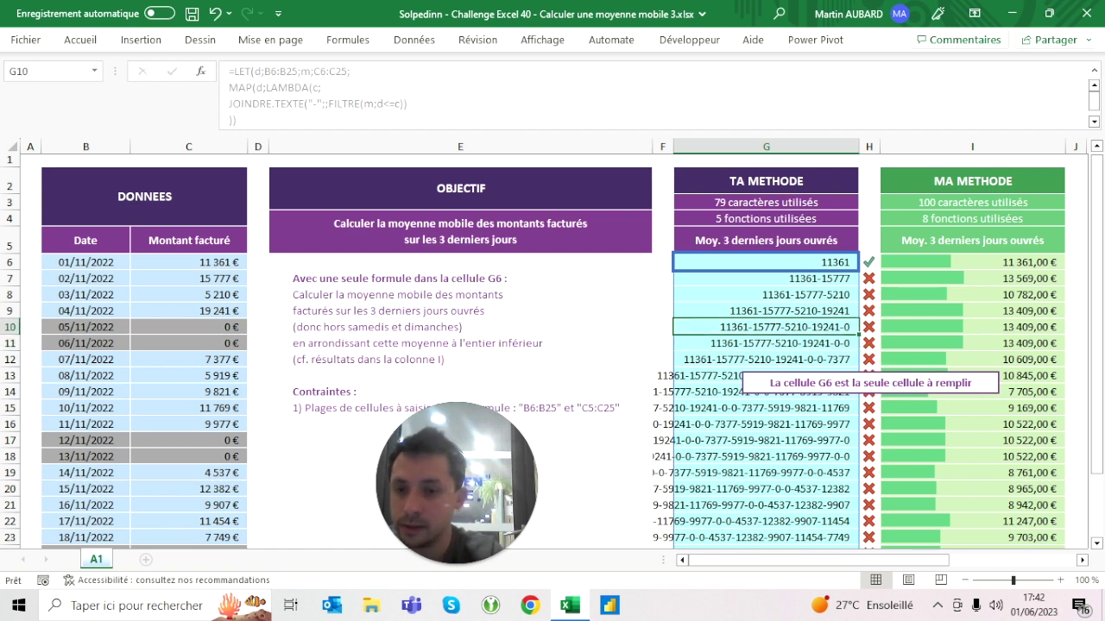
pyautogui.click(188, 327)
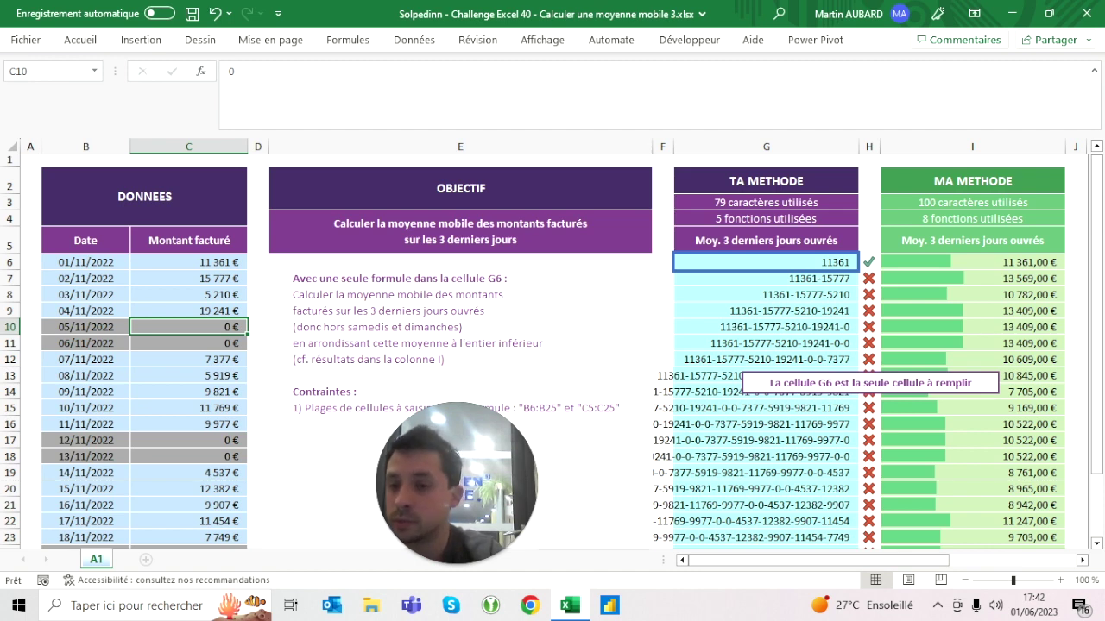
pyautogui.moveTo(189, 326); pyautogui.dragTo(189, 261)
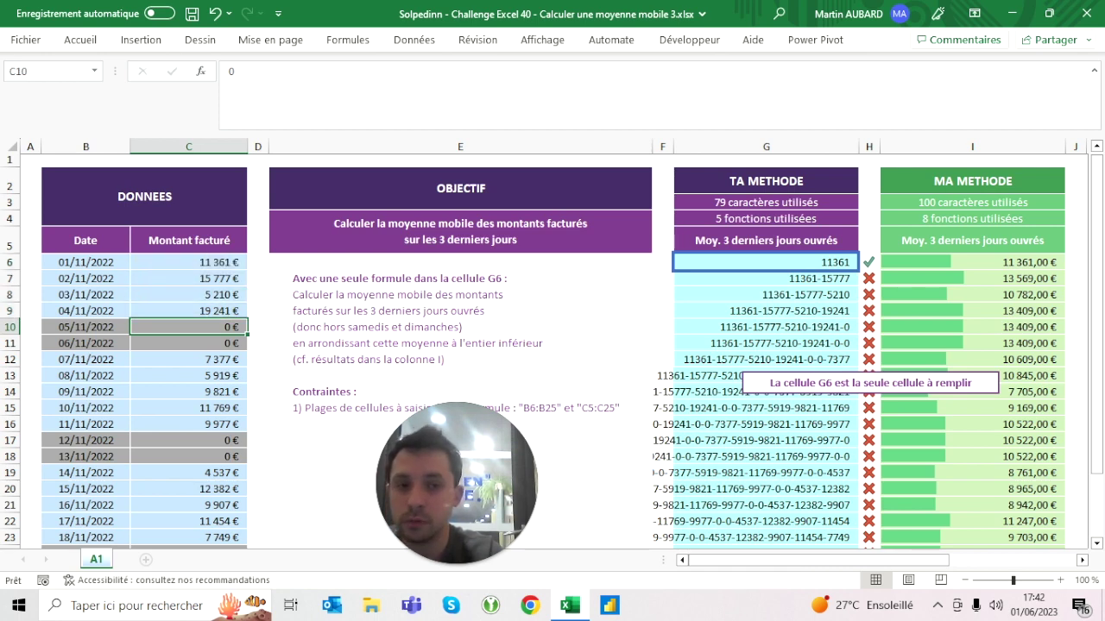
pyautogui.click(765, 240)
pyautogui.click(765, 261)
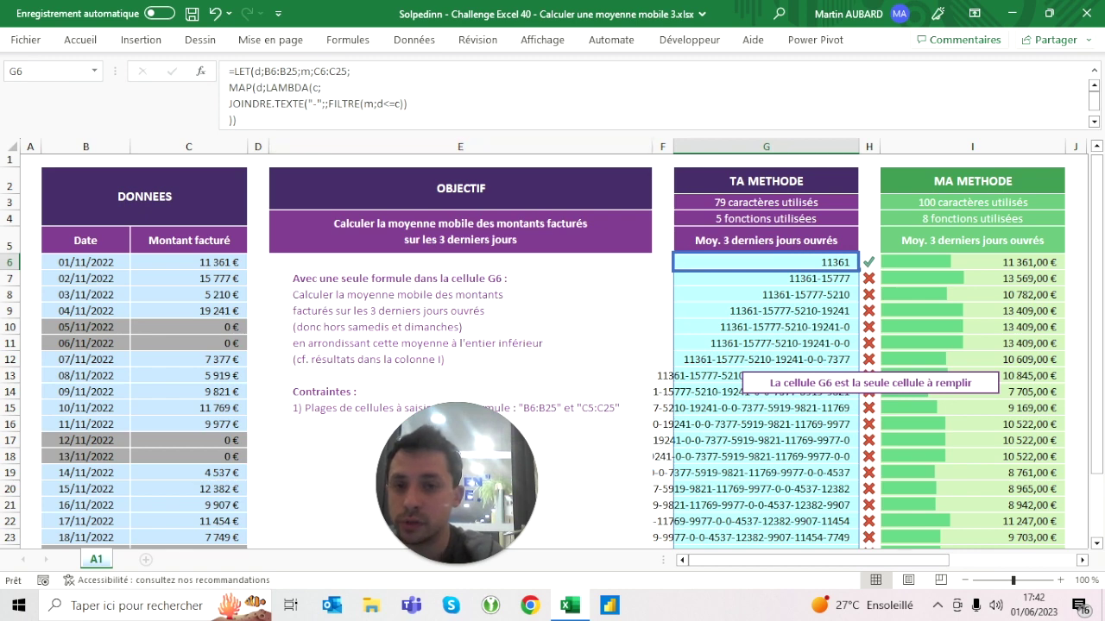
# Change G6's filter to FILTRE(m;(d<=c)*(JOURSEM(d;2)<6)) so weekend amounts are excluded
pyautogui.click(366, 121)
pyautogui.click(381, 103)
pyautogui.write('(d<=c')
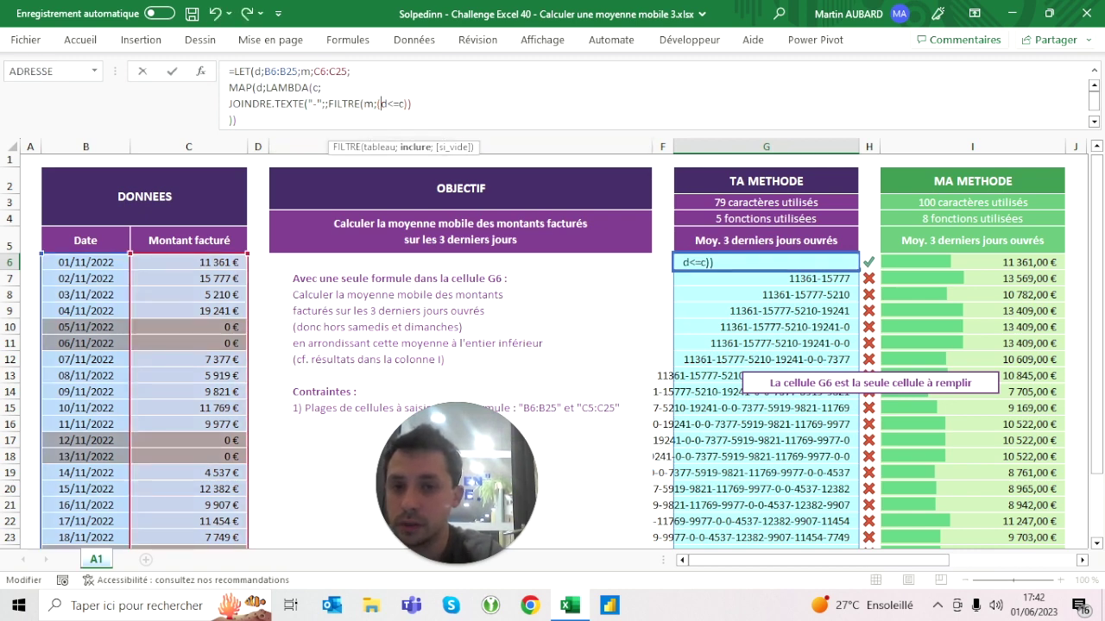
pyautogui.write(')')
pyautogui.write('*()')
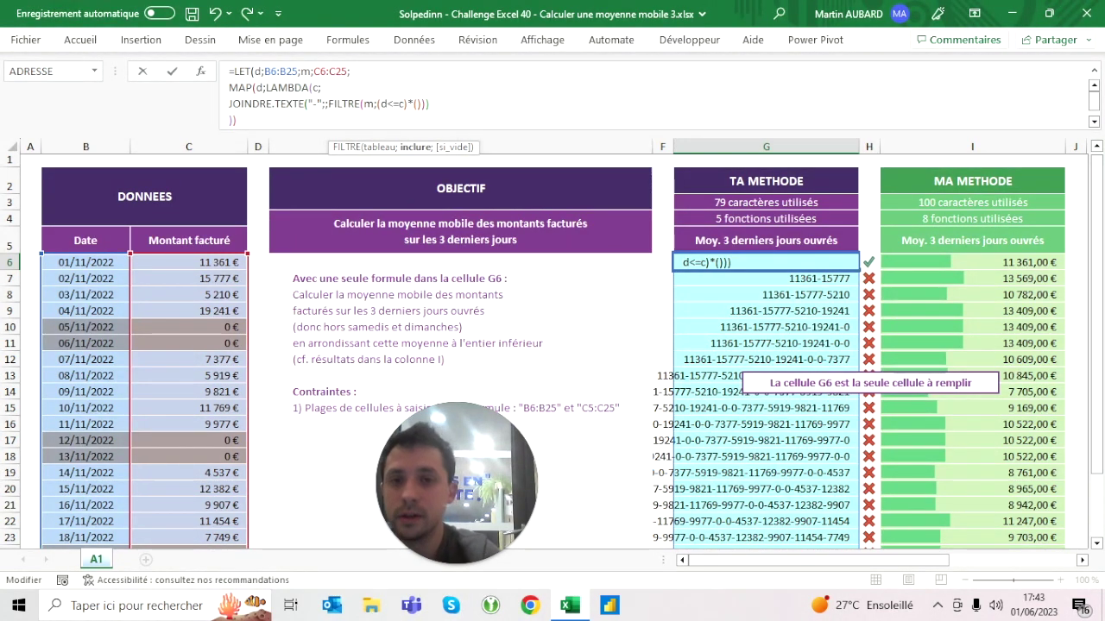
pyautogui.write('joursem()')
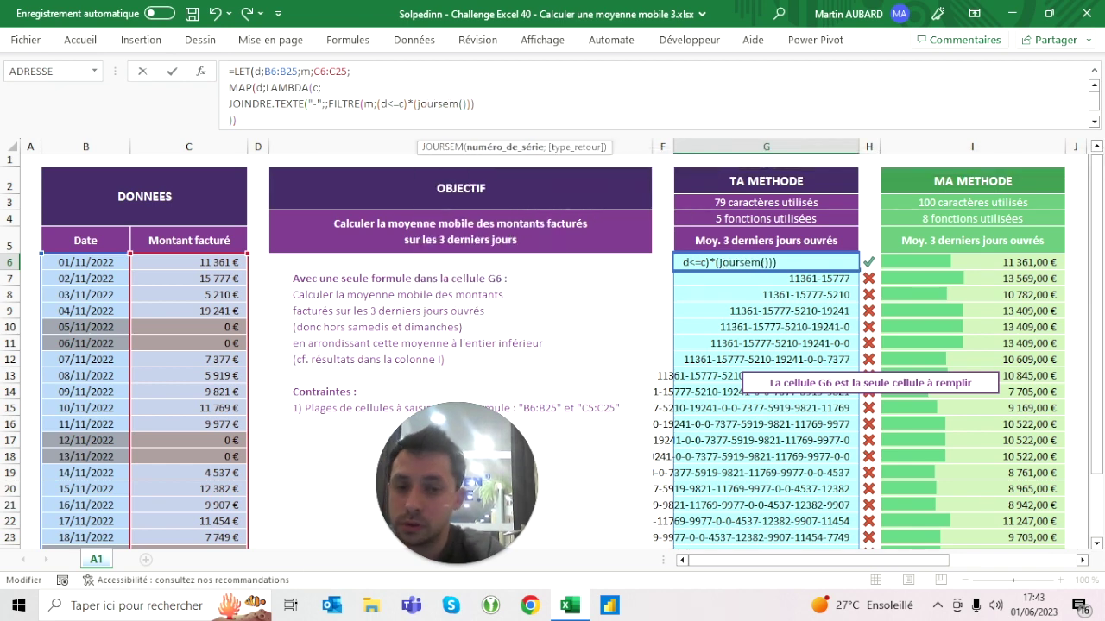
pyautogui.write('d;2')
pyautogui.press('Right')
pyautogui.write('<6')
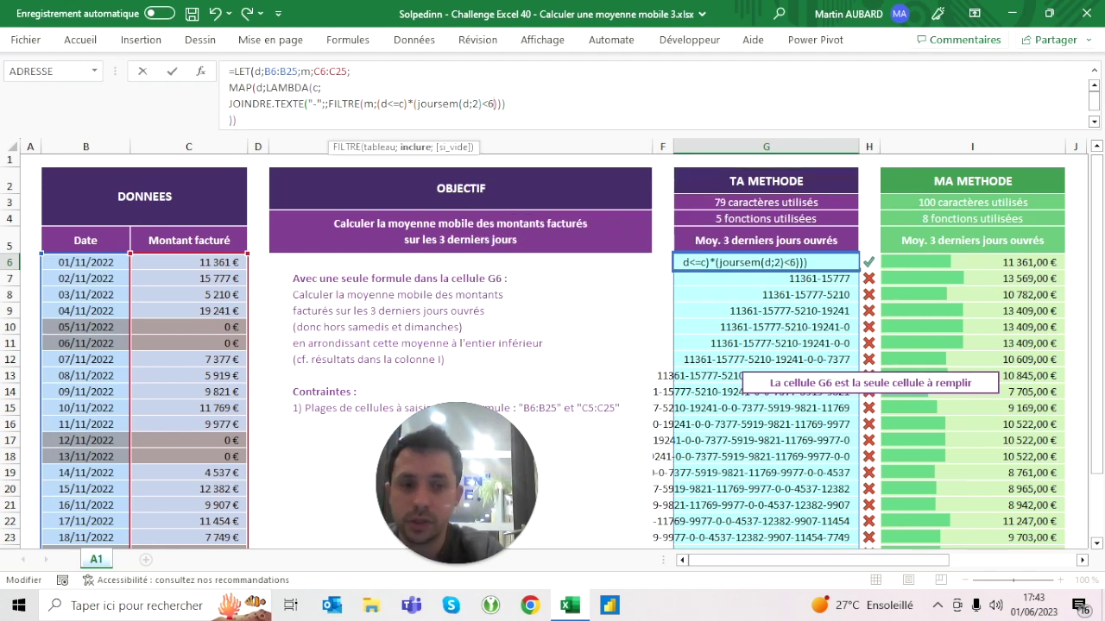
pyautogui.hotkey('ctrl', 'Return')
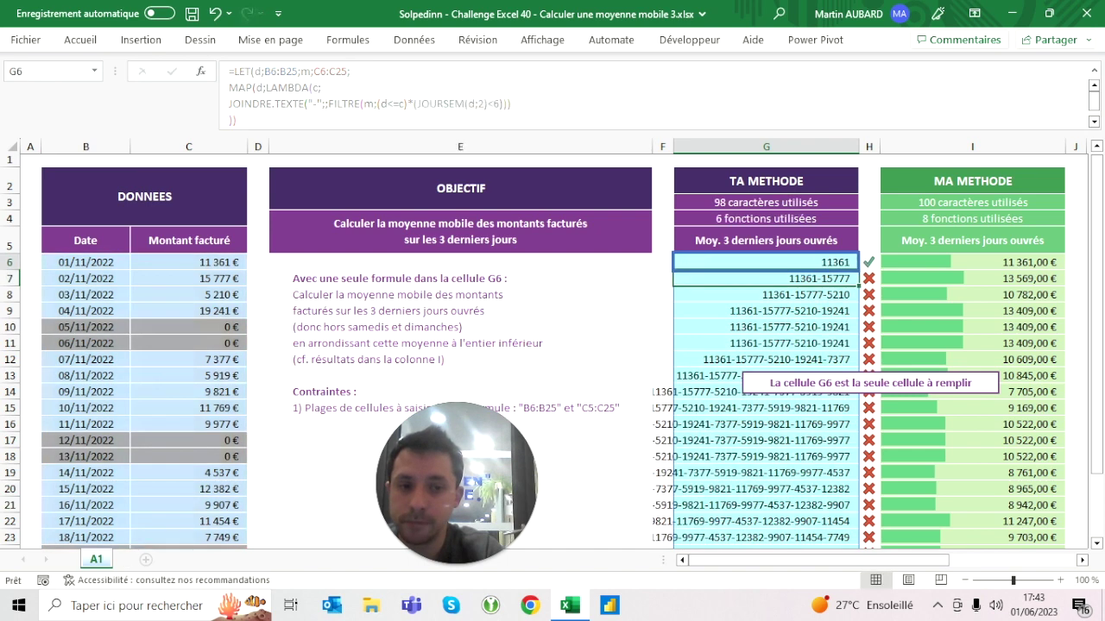
# Compare rows 10–12 with and without the weekday filter via Undo/Redo, then begin a PRENDRE( wrapper
pyautogui.press('Down')
pyautogui.press('Down')
pyautogui.press('Down')
pyautogui.press('Down')
pyautogui.press('Down')
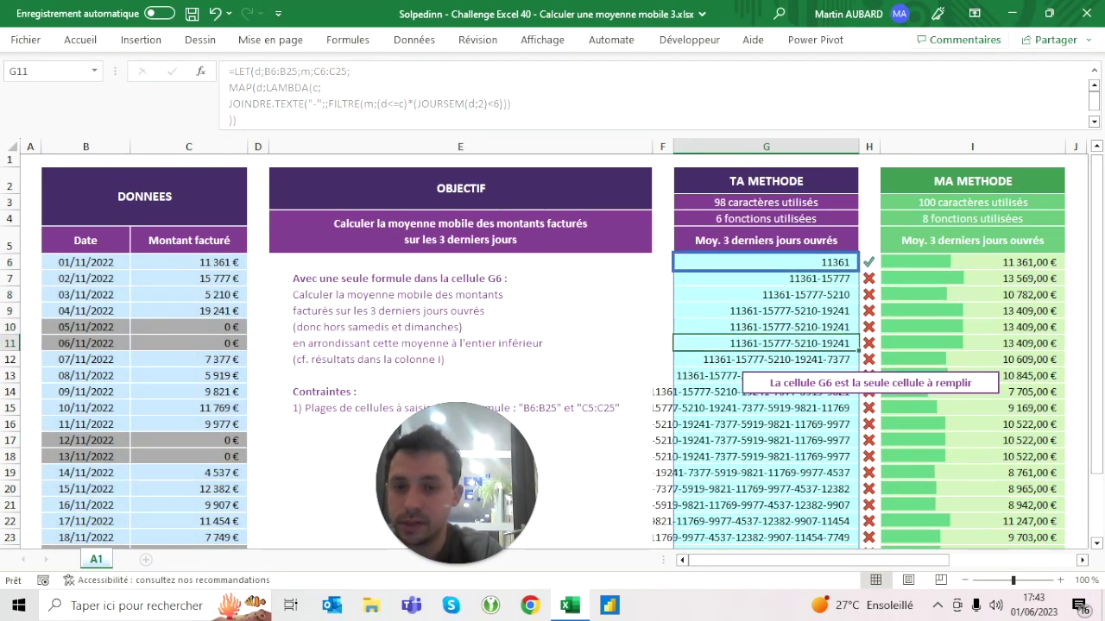
pyautogui.press('Left')
pyautogui.press('Left')
pyautogui.press('Left')
pyautogui.press('Left')
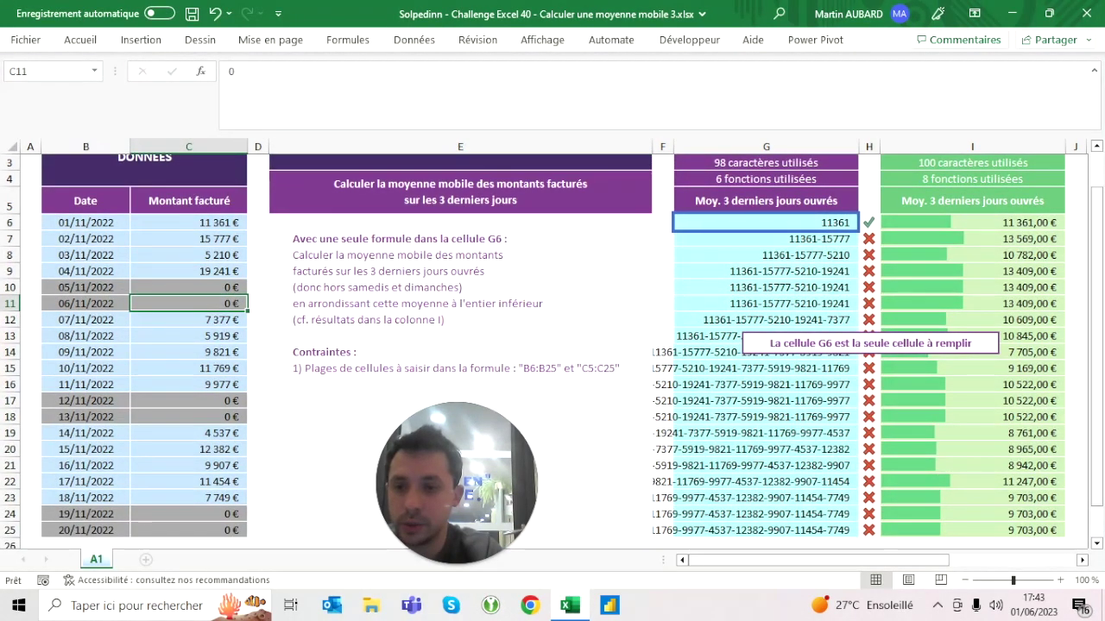
pyautogui.click(11, 287)
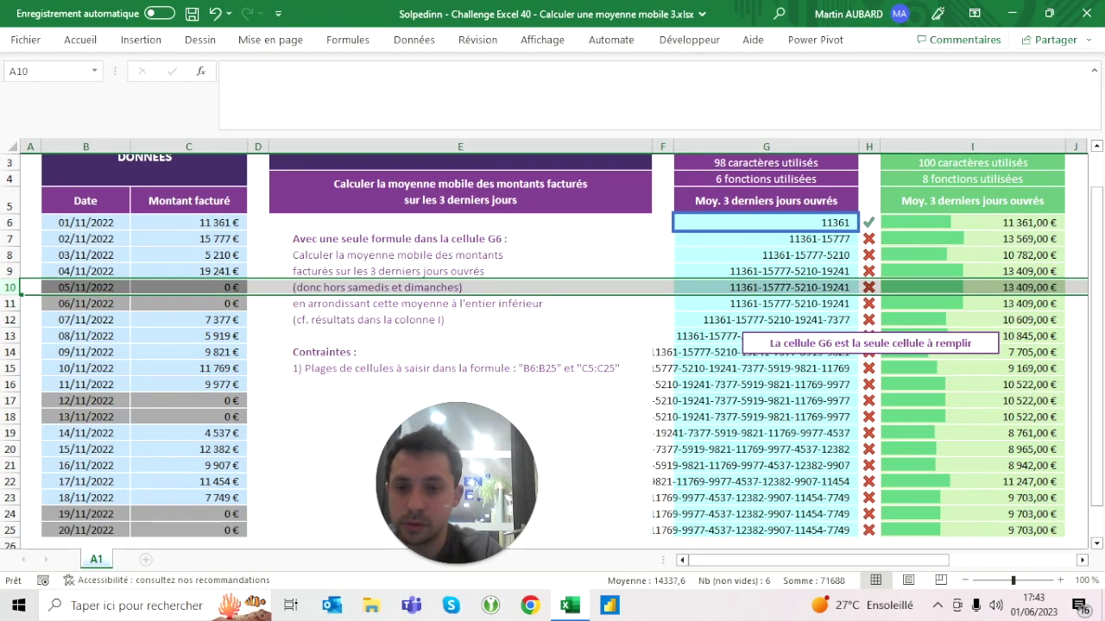
pyautogui.click(10, 303)
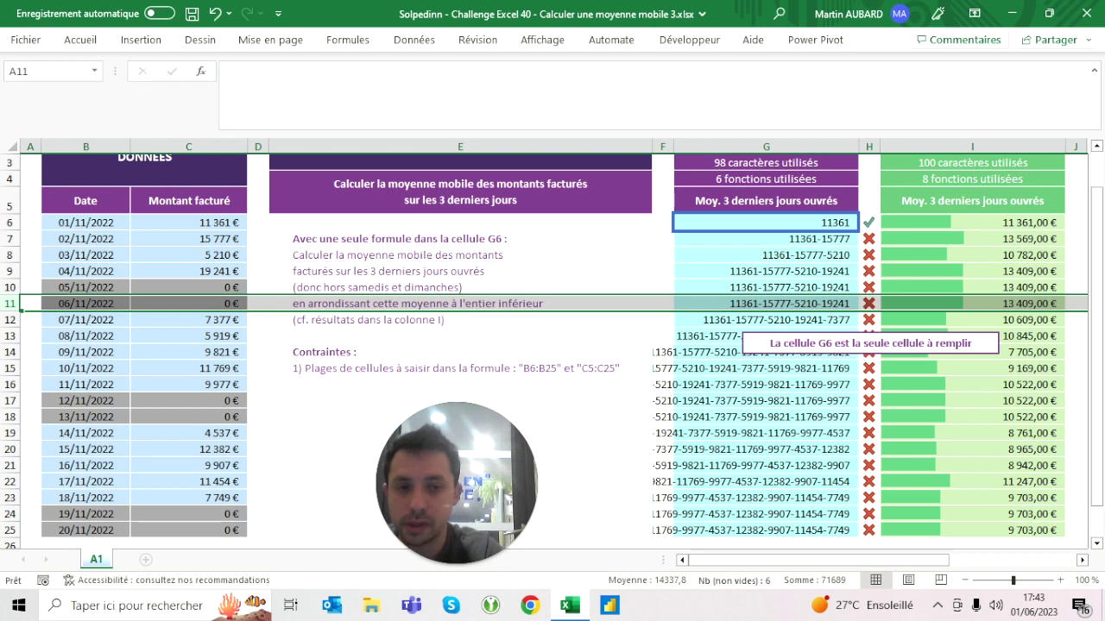
pyautogui.scroll(1, 552, 345)
pyautogui.click(777, 363)
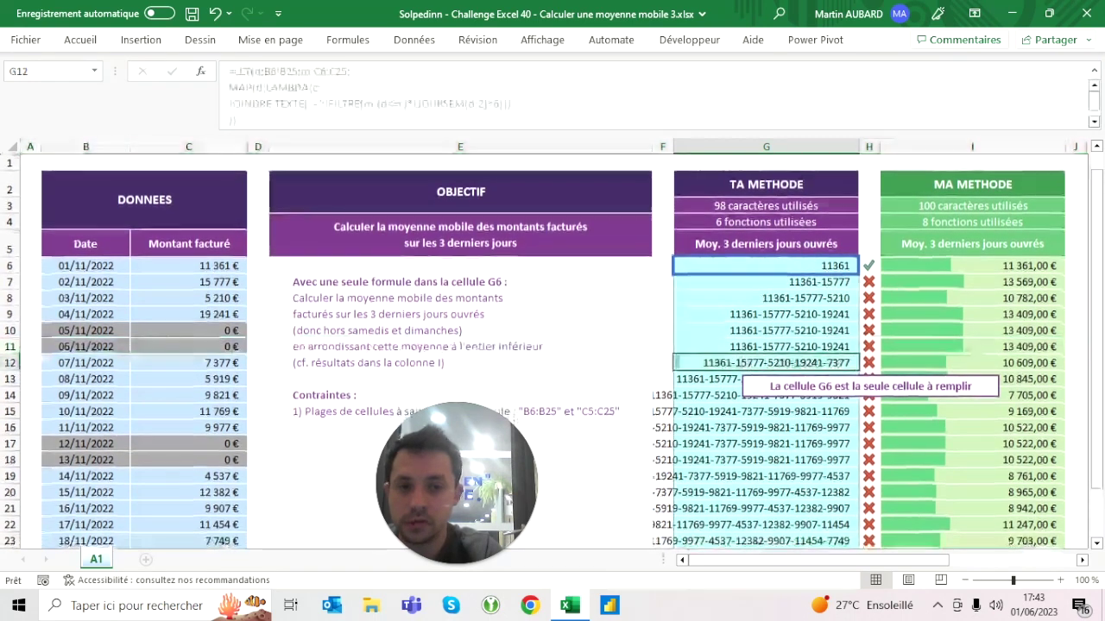
pyautogui.click(215, 13)
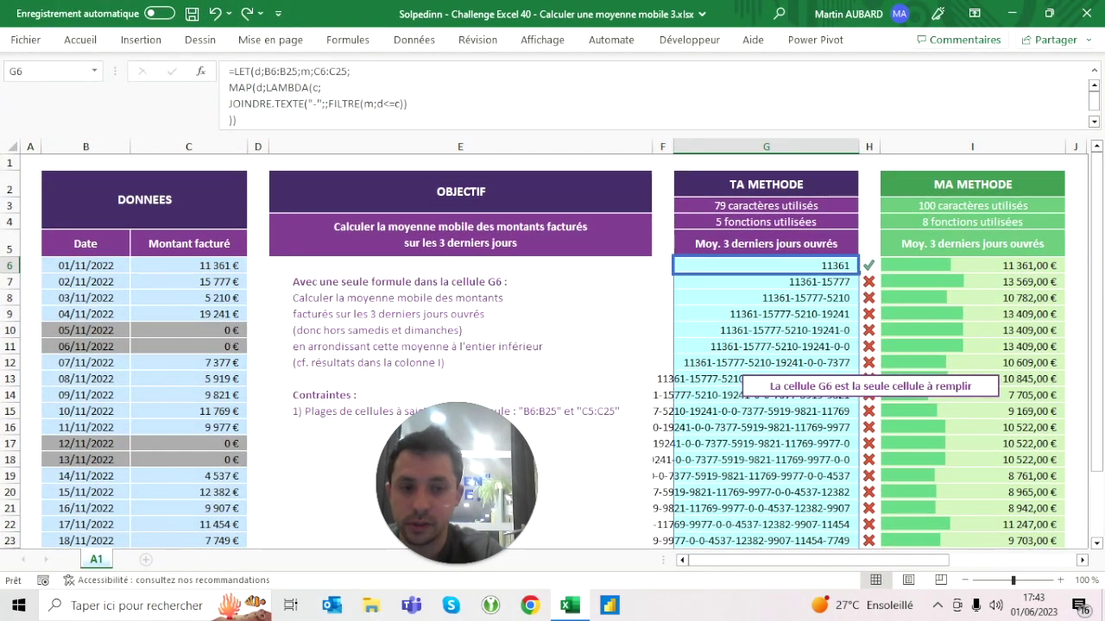
pyautogui.click(245, 12)
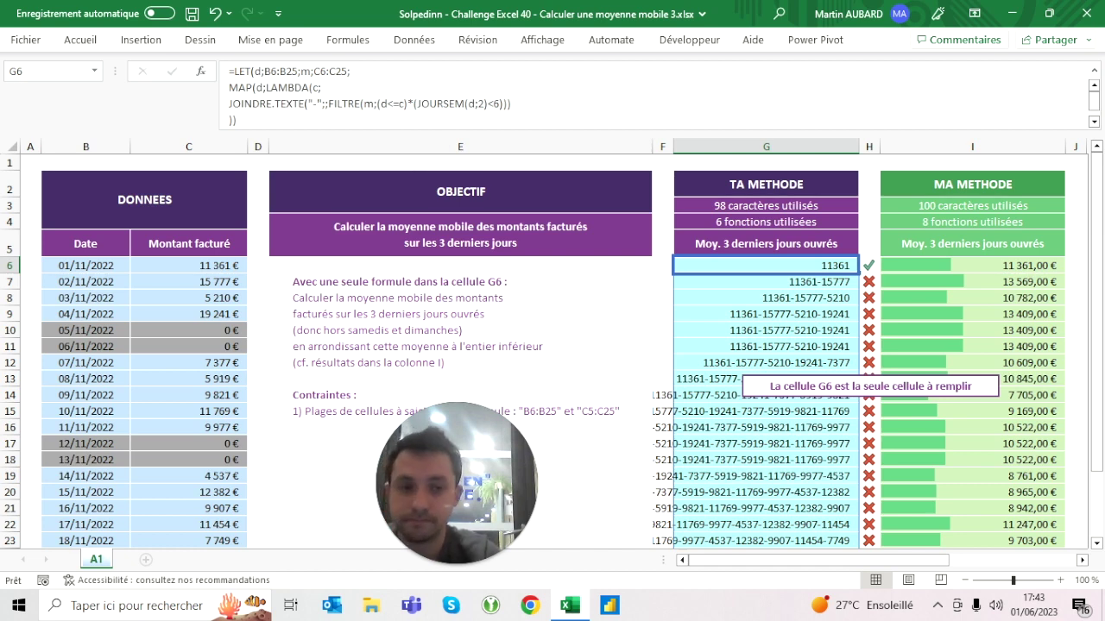
pyautogui.click(766, 243)
pyautogui.click(765, 264)
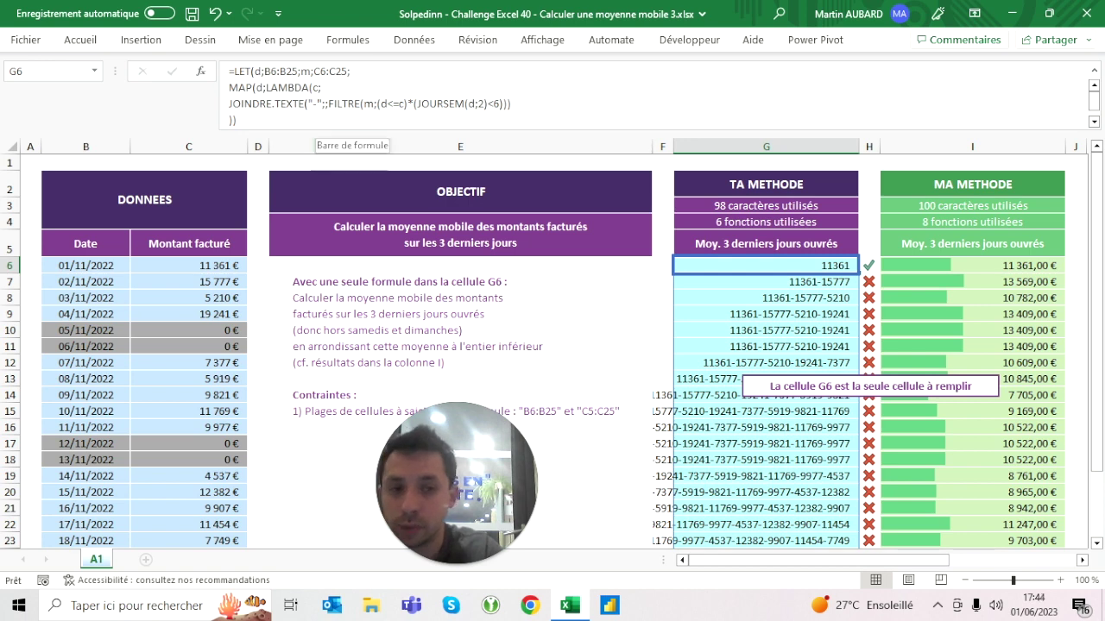
pyautogui.click(315, 112)
pyautogui.write('prendre(')
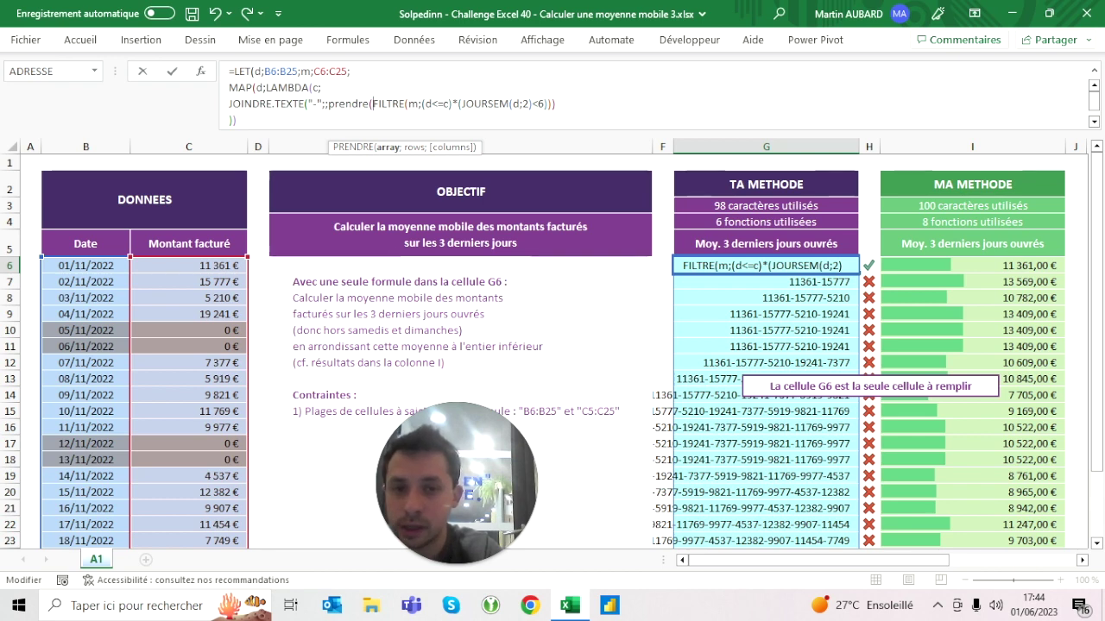
# Close the PRENDRE wrapper around FILTRE with a -3 argument, keeping each row's last three amounts
pyautogui.click(550, 103)
pyautogui.press('Right')
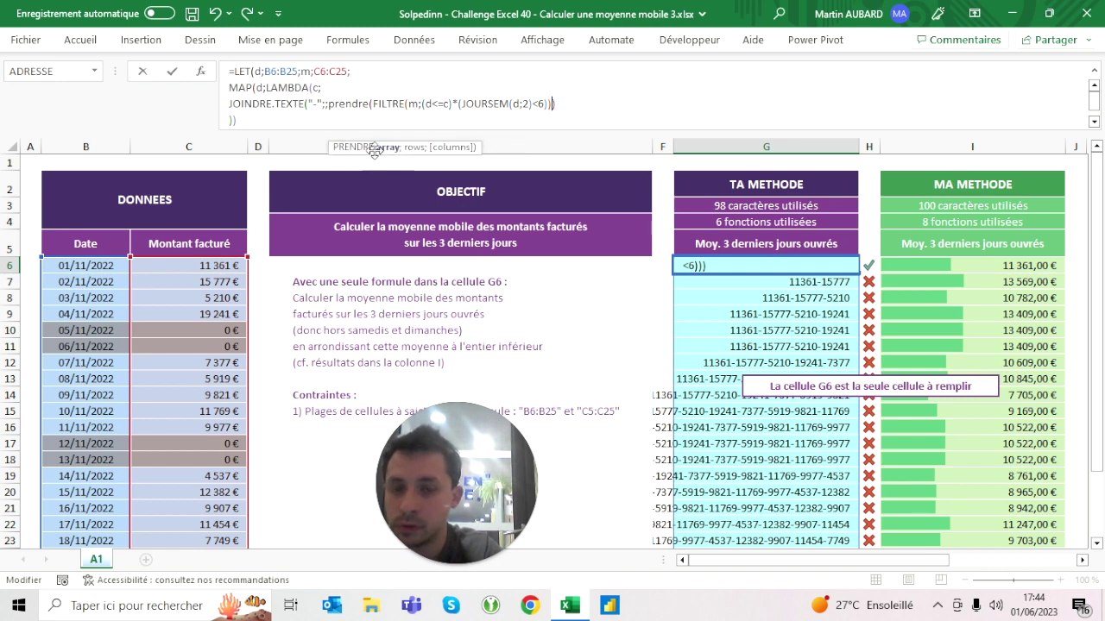
pyautogui.write(';')
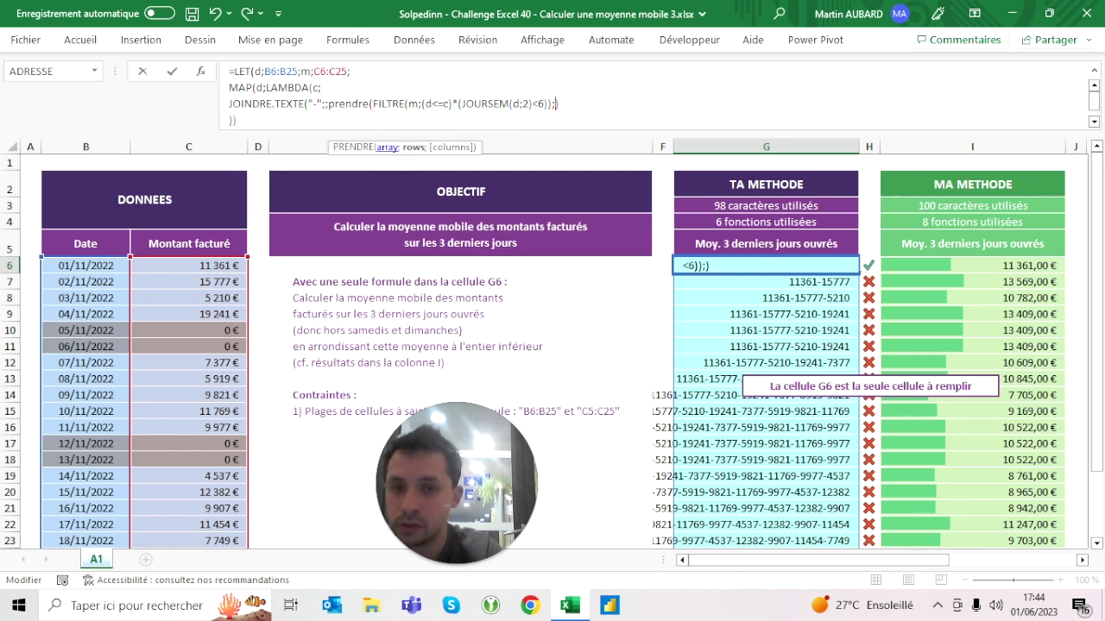
pyautogui.write('-3)')
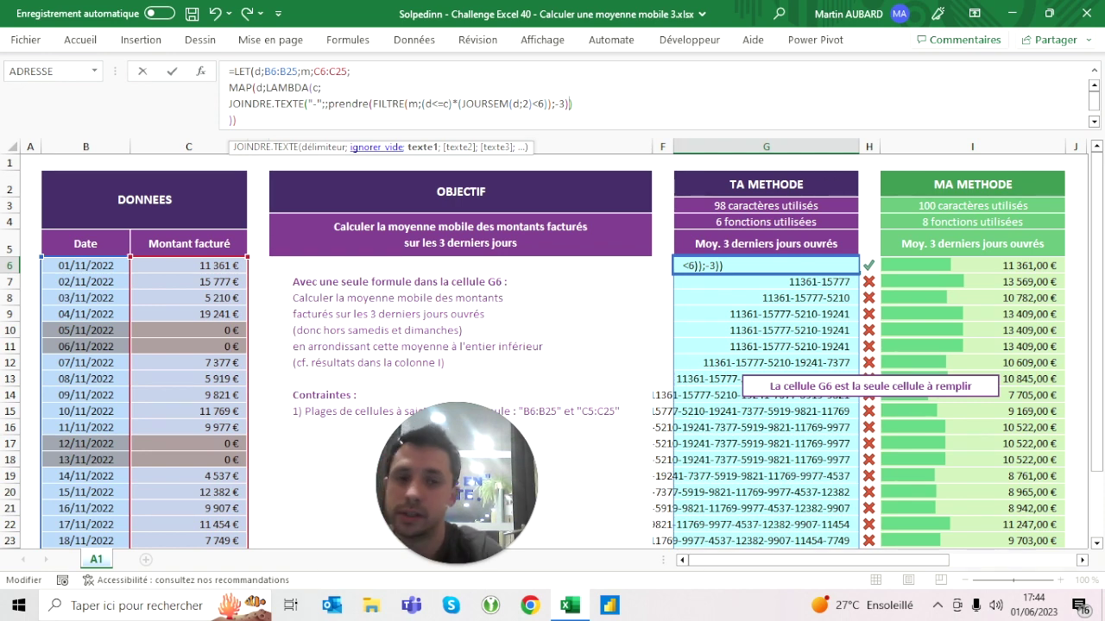
pyautogui.hotkey('ctrl', 'Return')
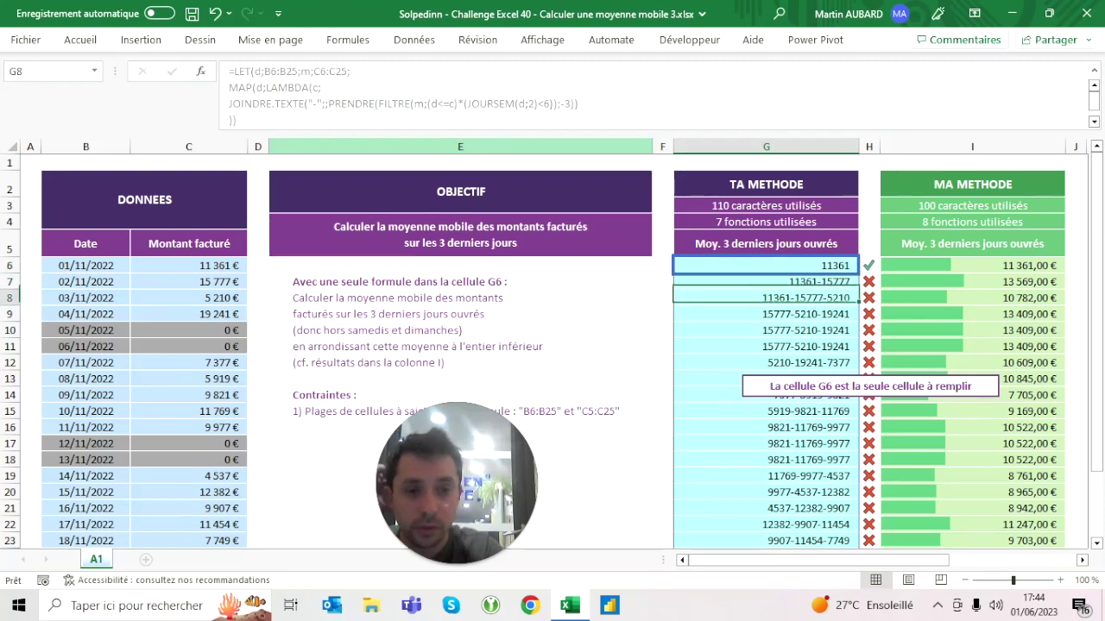
# Check the spilled G rows 8–11 against the amounts, summing C7:C9 for comparison
pyautogui.press('Down')
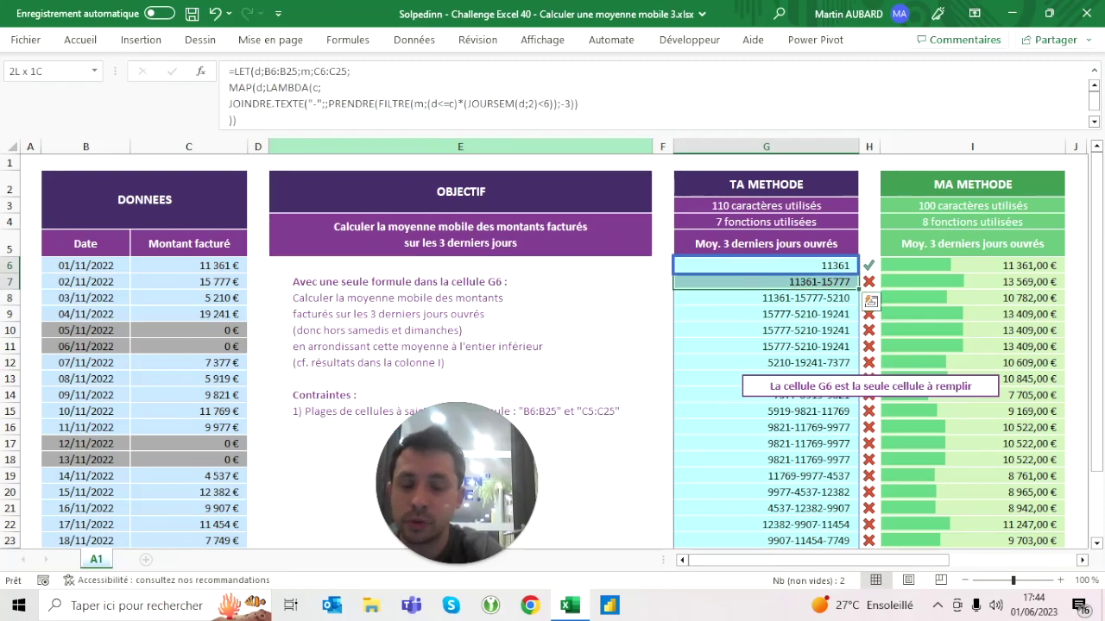
pyautogui.press('Down')
pyautogui.press('Down')
pyautogui.hotkey('shift', 'Down')
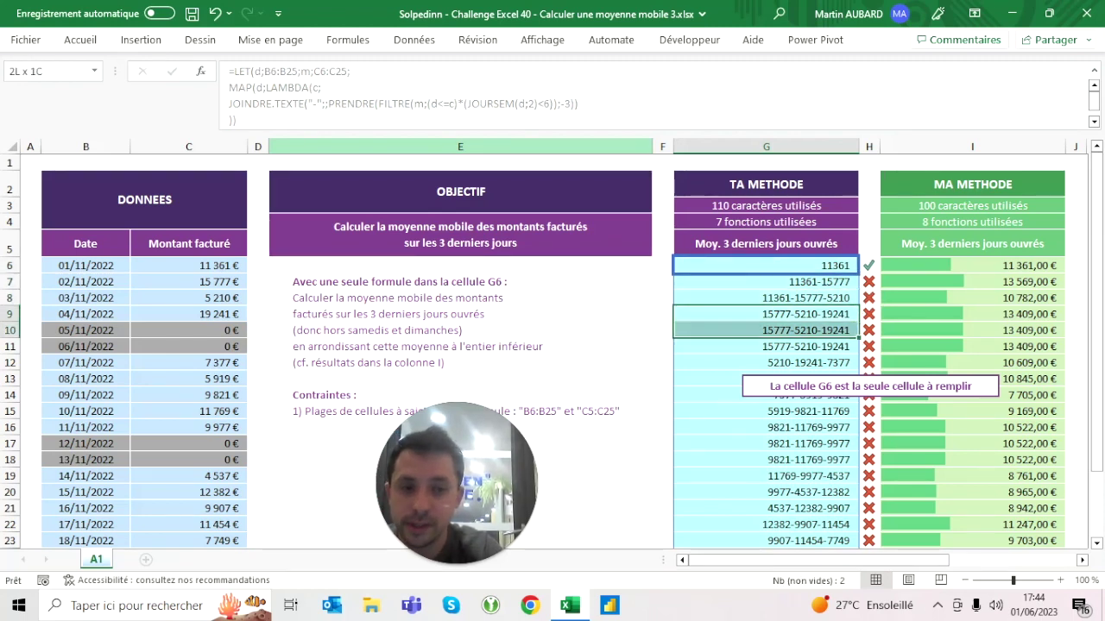
pyautogui.hotkey('shift', 'Down')
pyautogui.hotkey('shift', 'Up')
pyautogui.hotkey('shift', 'Up')
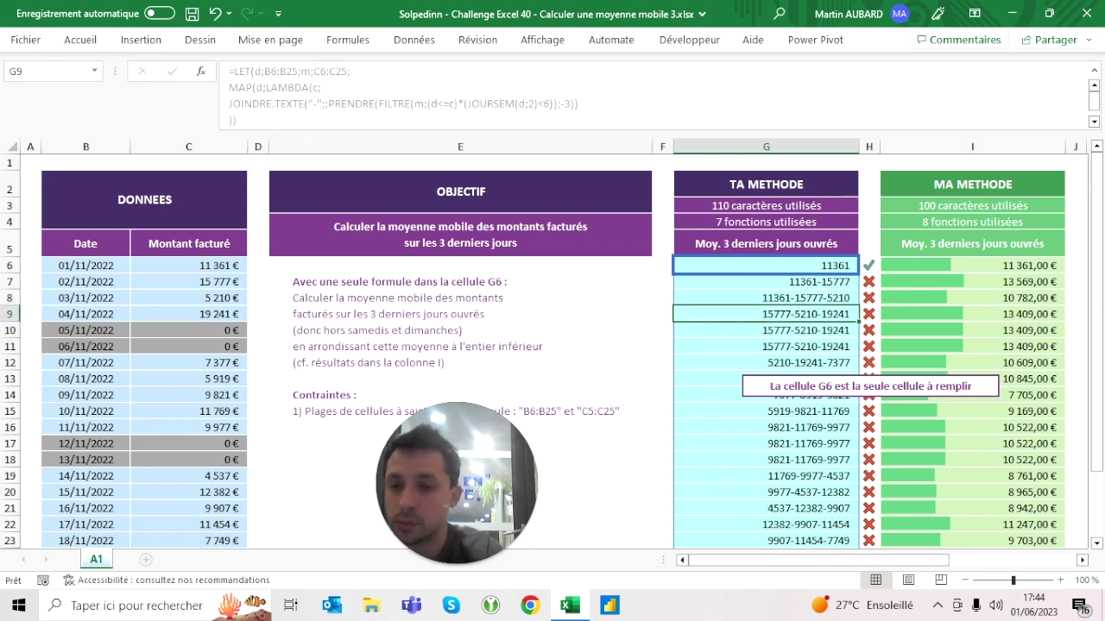
pyautogui.click(188, 313)
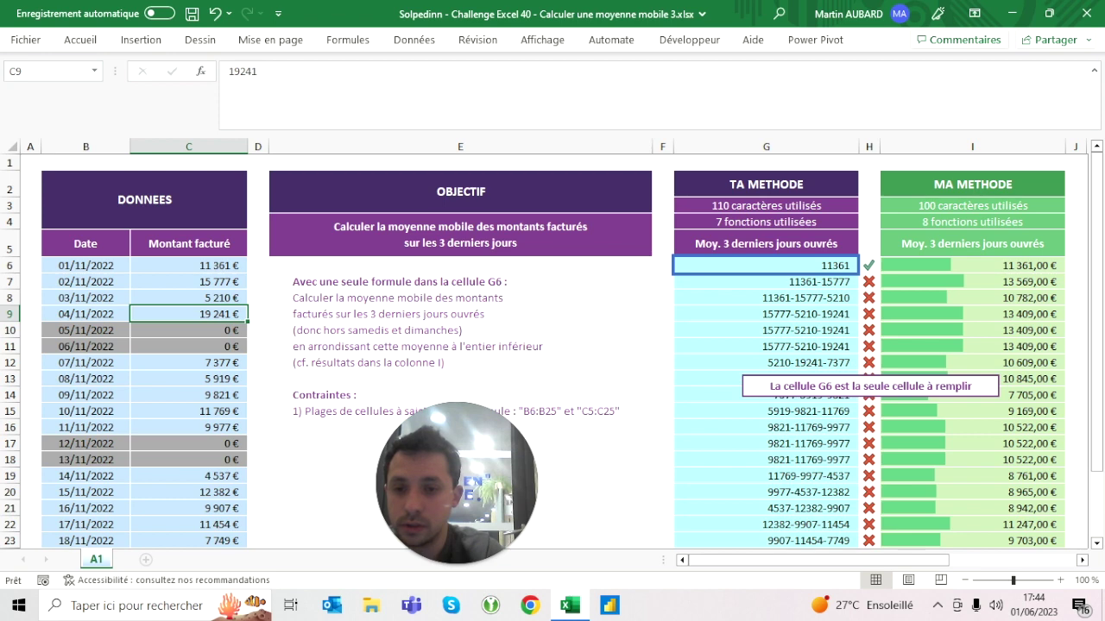
pyautogui.hotkey('shift', 'Up')
pyautogui.hotkey('shift', 'Up')
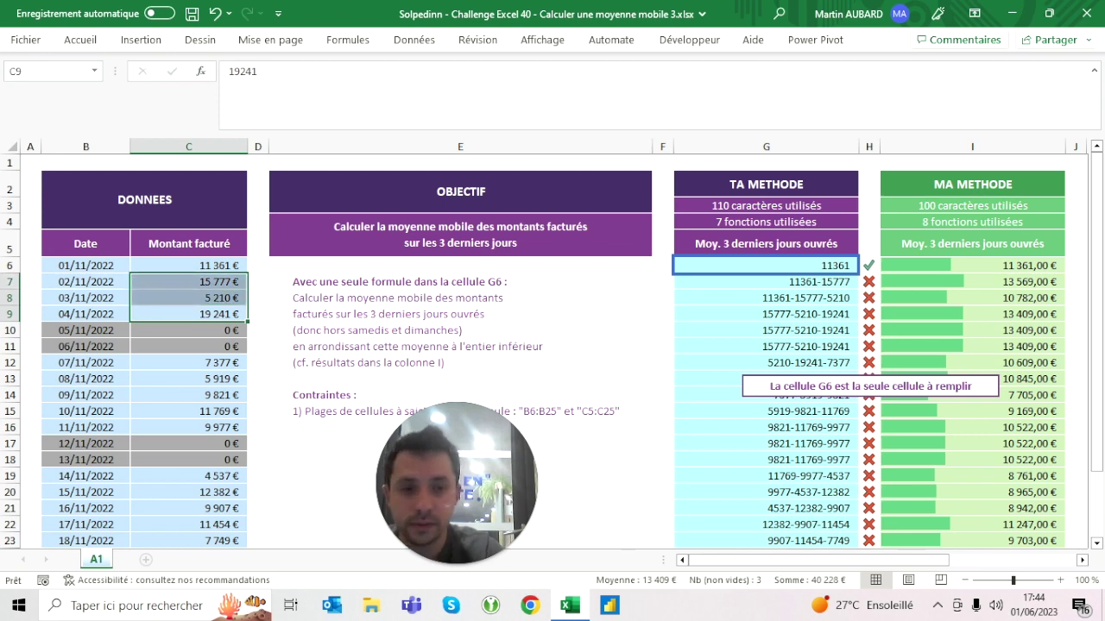
pyautogui.click(766, 313)
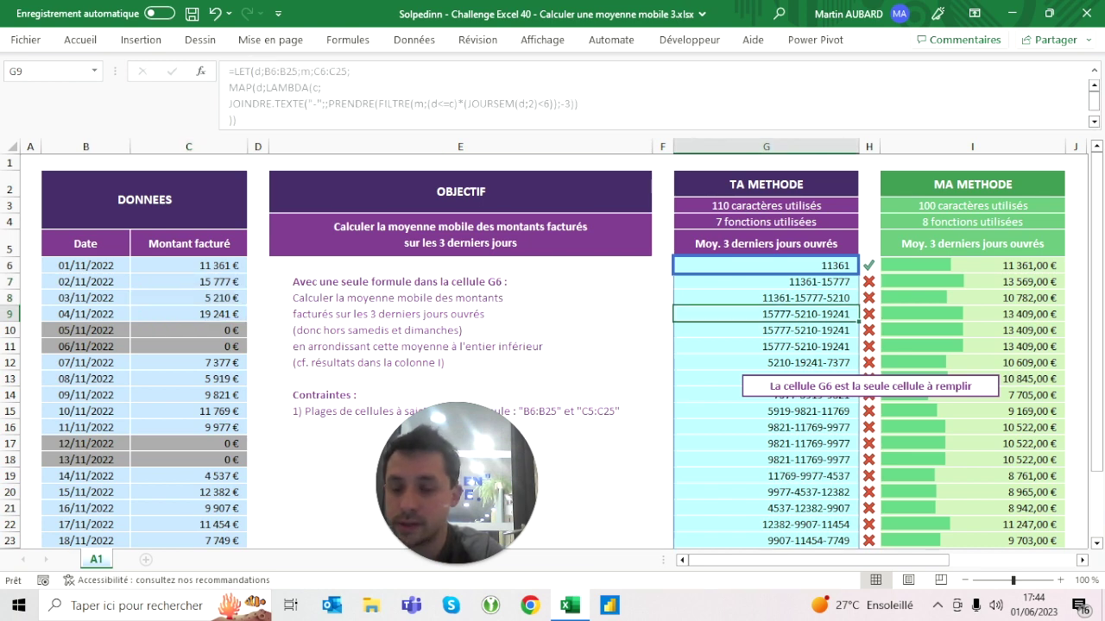
pyautogui.click(189, 346)
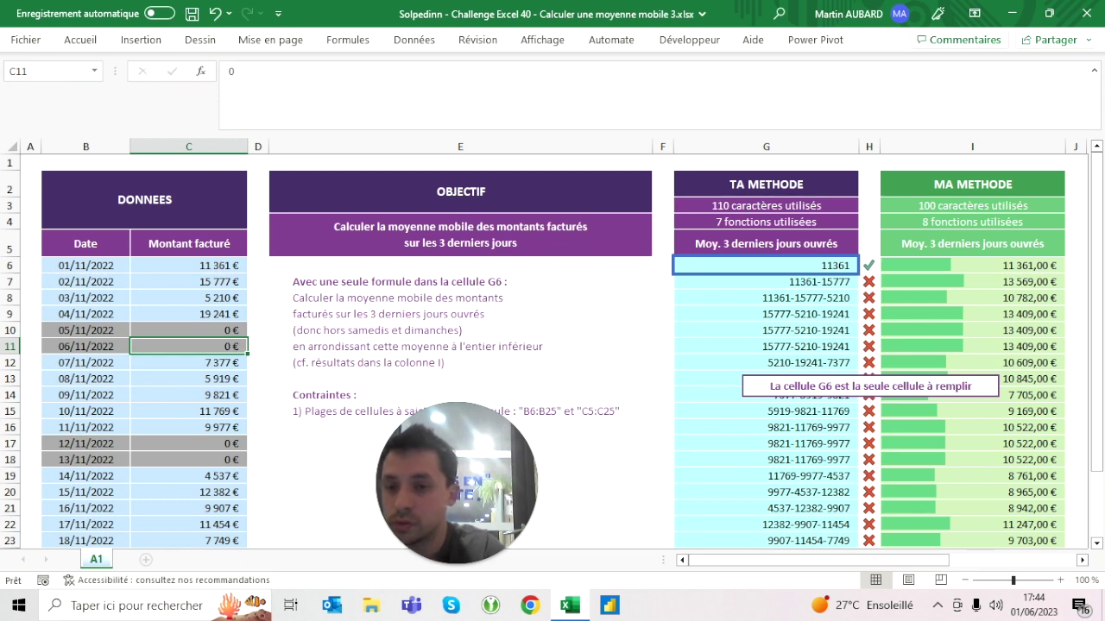
pyautogui.moveTo(188, 314); pyautogui.dragTo(189, 281)
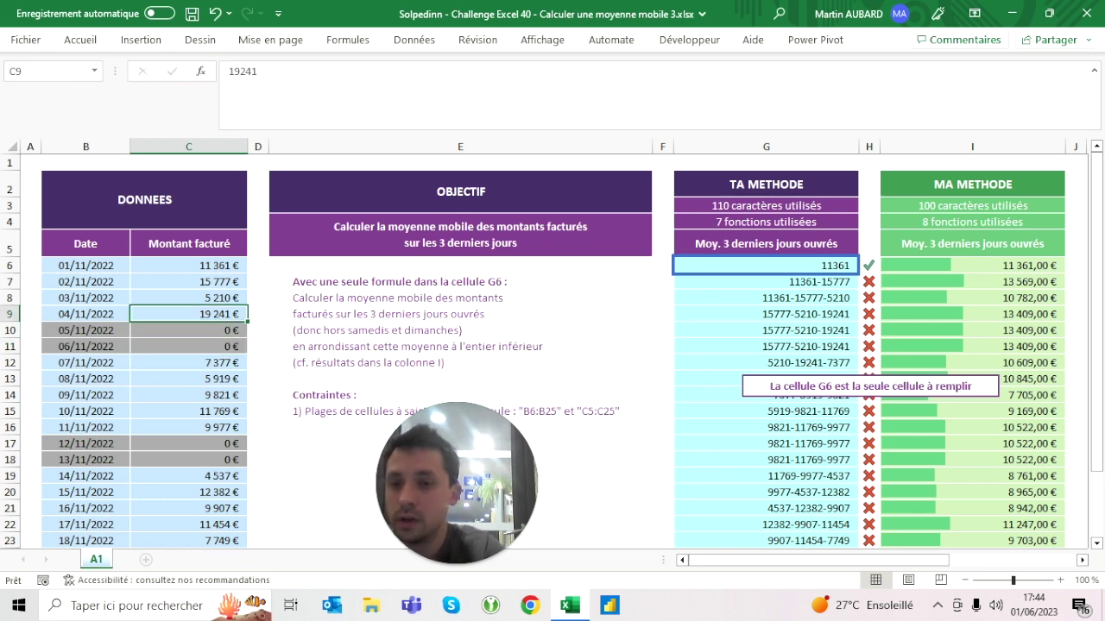
pyautogui.click(765, 346)
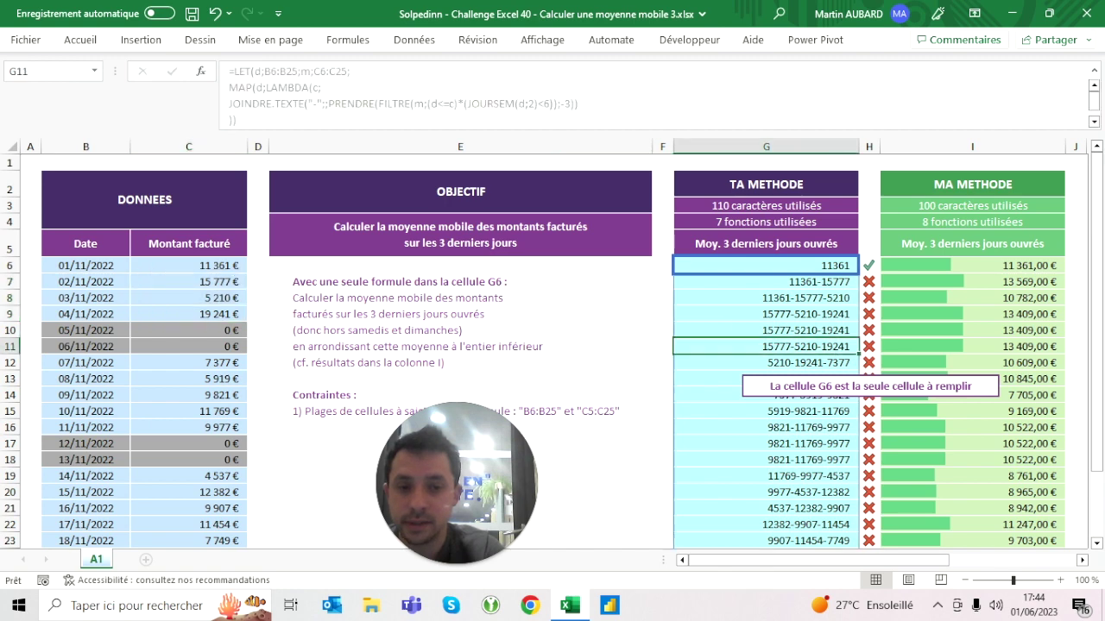
# Reselect G6 and highlight JOINDRE.TEXTE("-"; in the formula bar for replacement
pyautogui.click(765, 244)
pyautogui.click(766, 265)
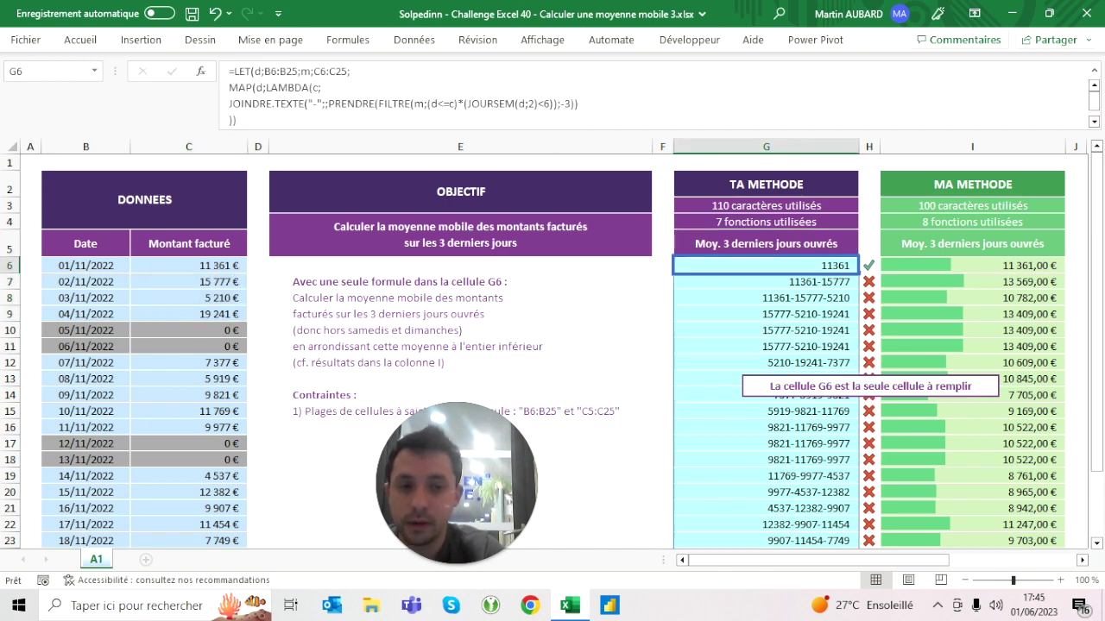
pyautogui.moveTo(328, 103); pyautogui.dragTo(229, 103)
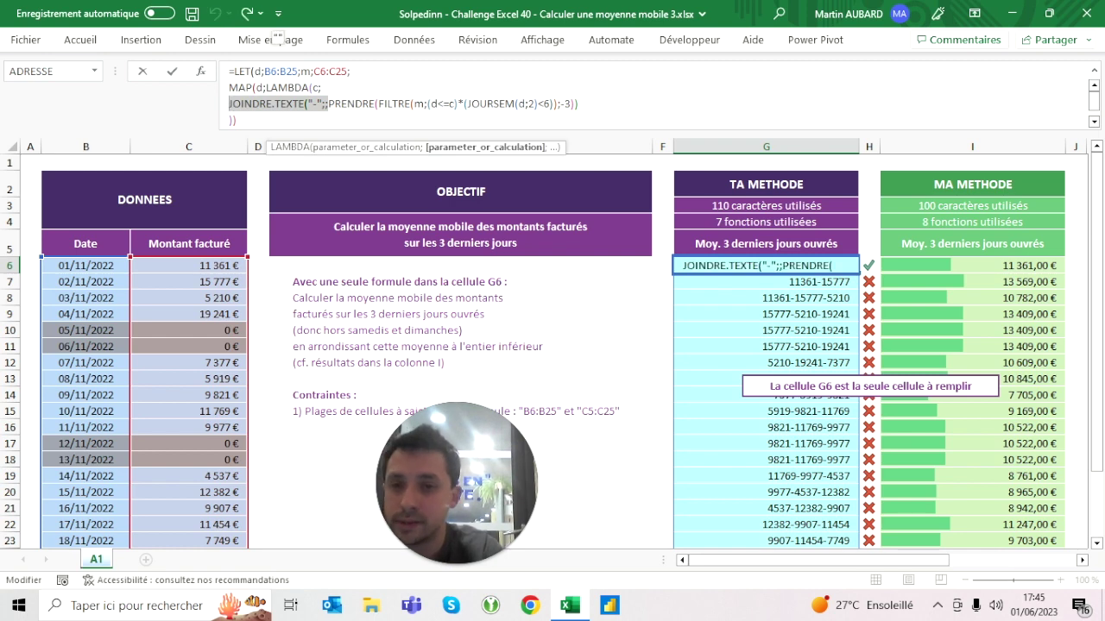
# Replace JOINDRE.TEXTE with MOYENNE and wrap it in ENT( ) for a rounded-down three-day average
pyautogui.write('moyenne')
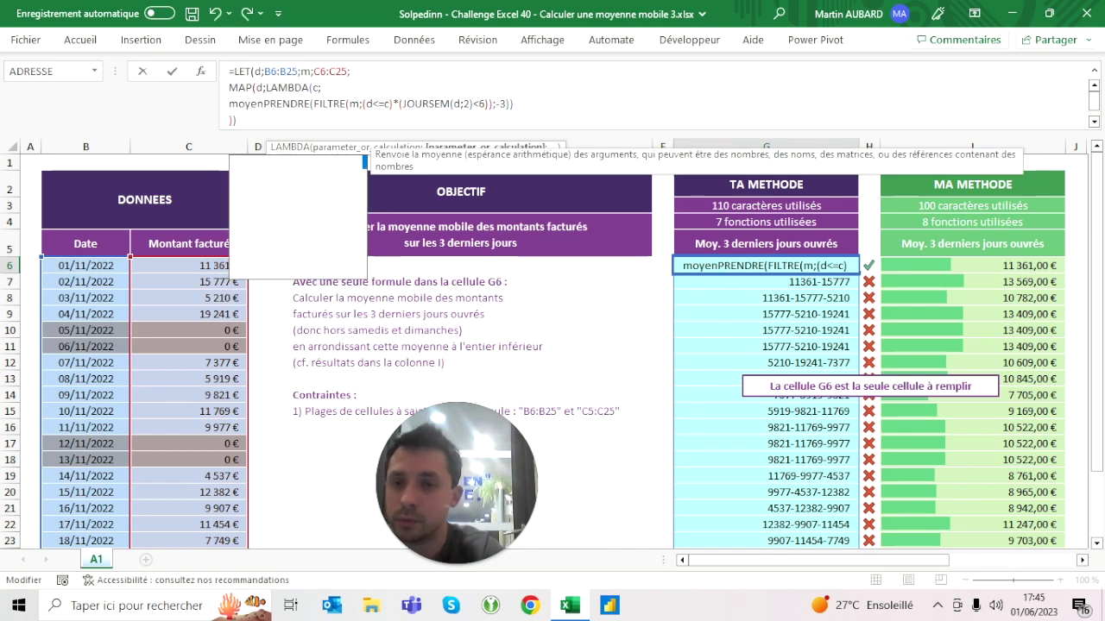
pyautogui.write('(')
pyautogui.hotkey('ctrl', 'Return')
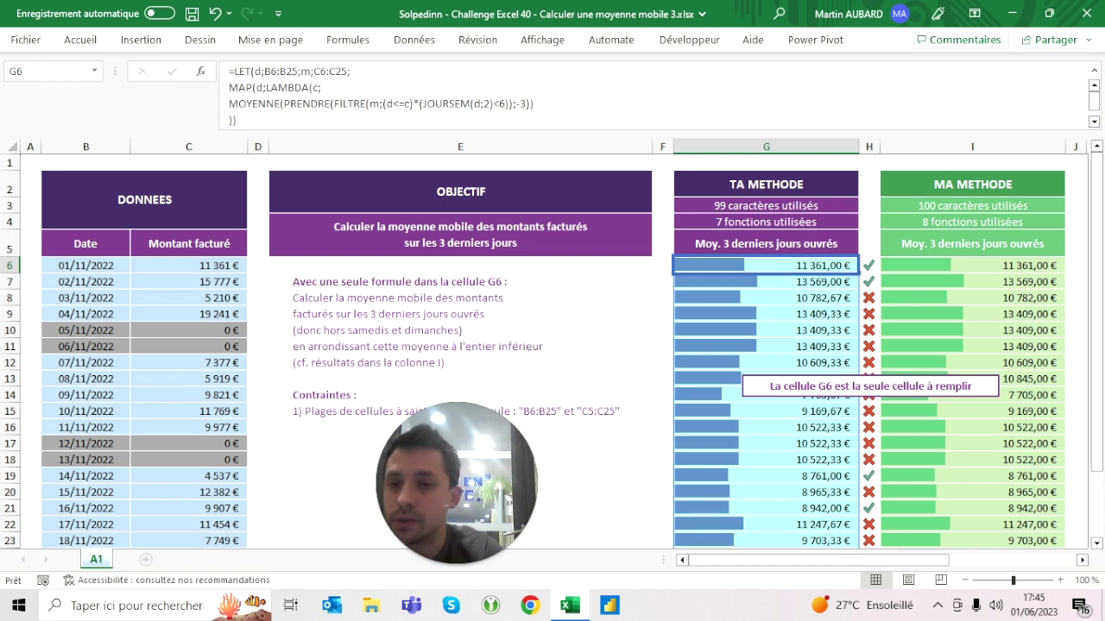
pyautogui.click(229, 103)
pyautogui.write('ent(')
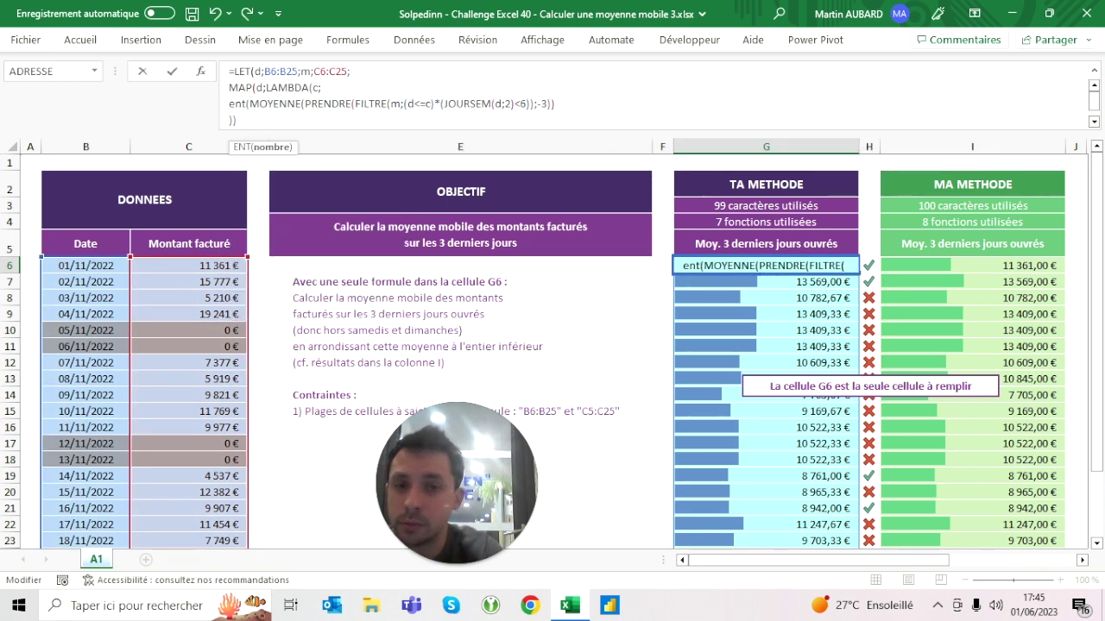
pyautogui.click(555, 103)
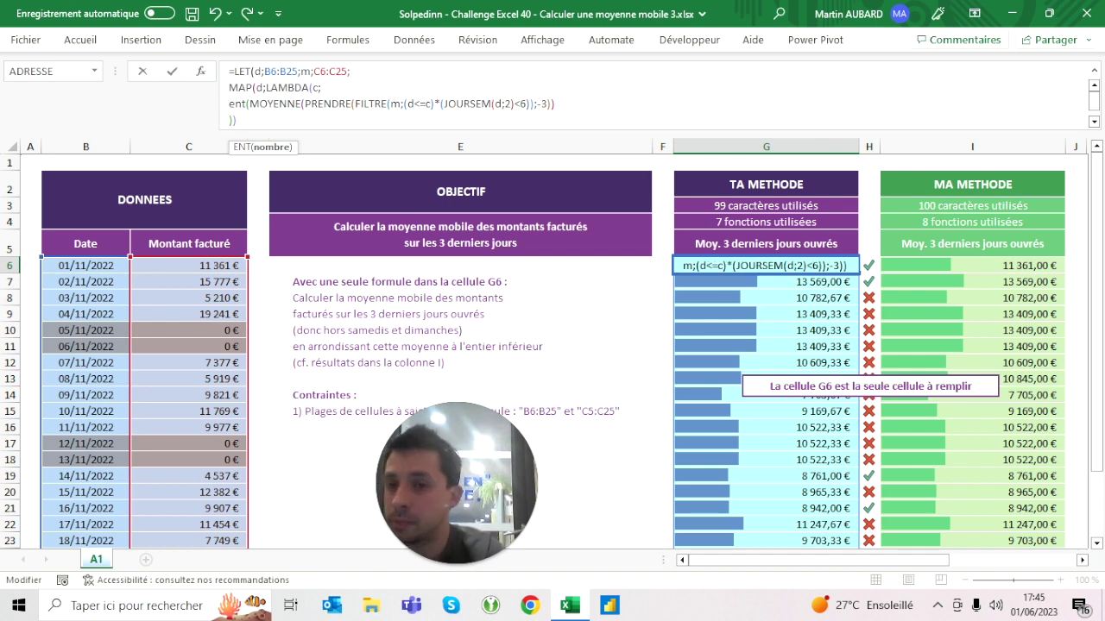
pyautogui.write(')')
pyautogui.press('Return')
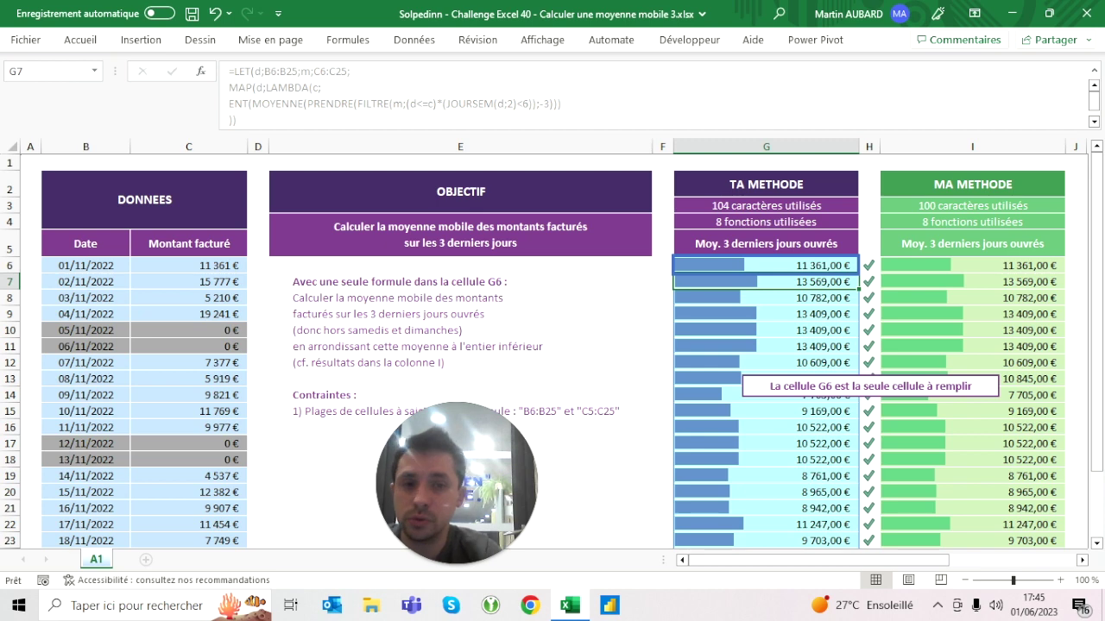
pyautogui.click(766, 265)
# Delete every line break in G6's formula so it sits on a single line
pyautogui.click(350, 71)
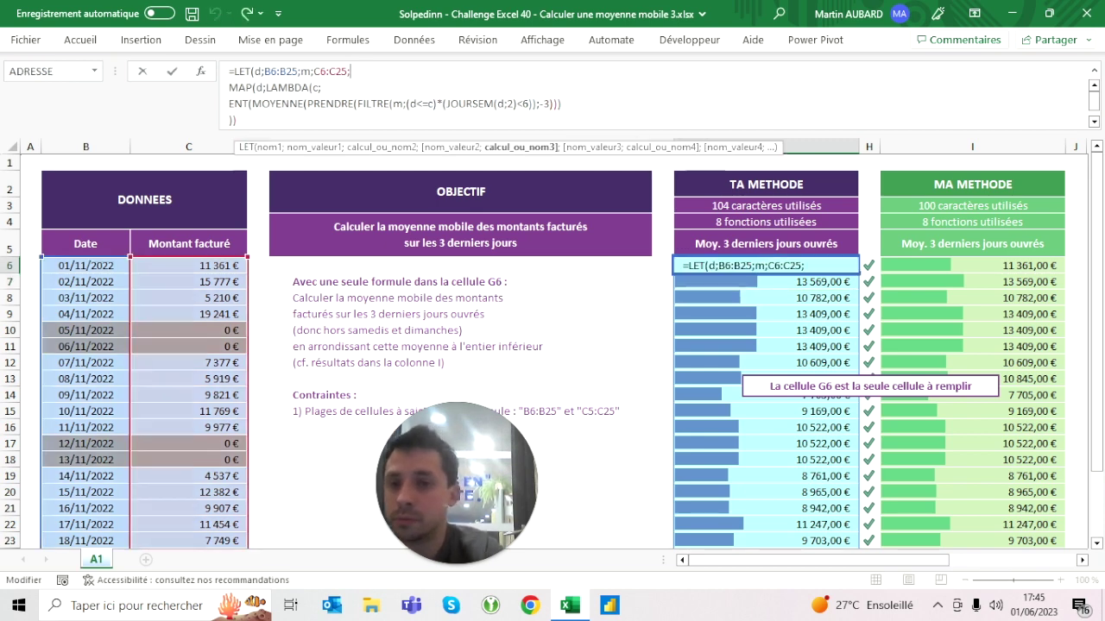
pyautogui.press('Delete')
pyautogui.press('End')
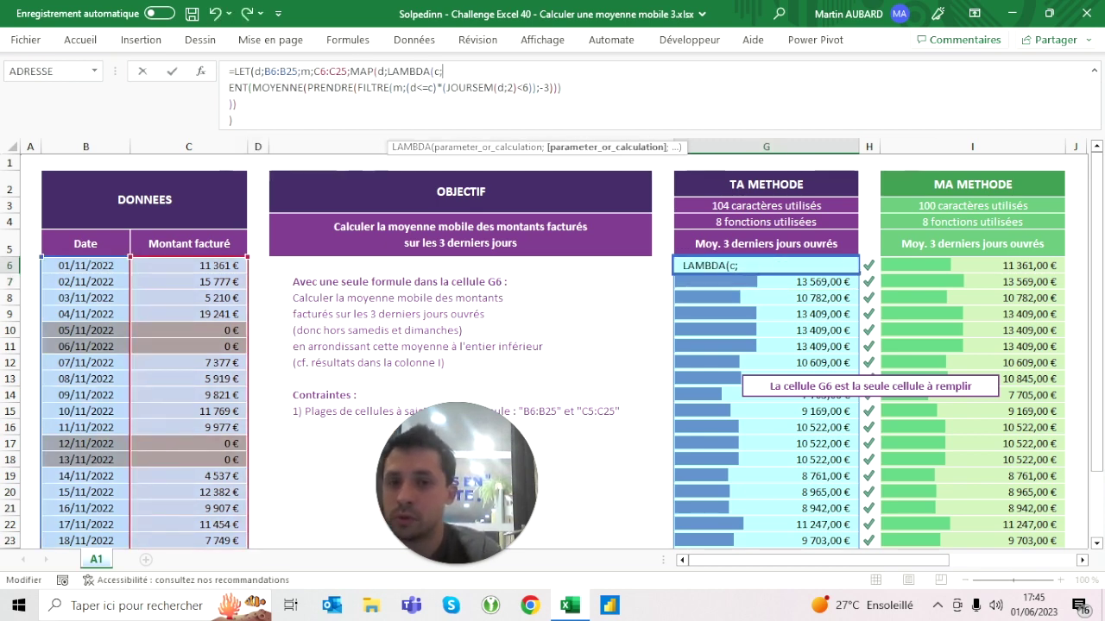
pyautogui.press('Delete')
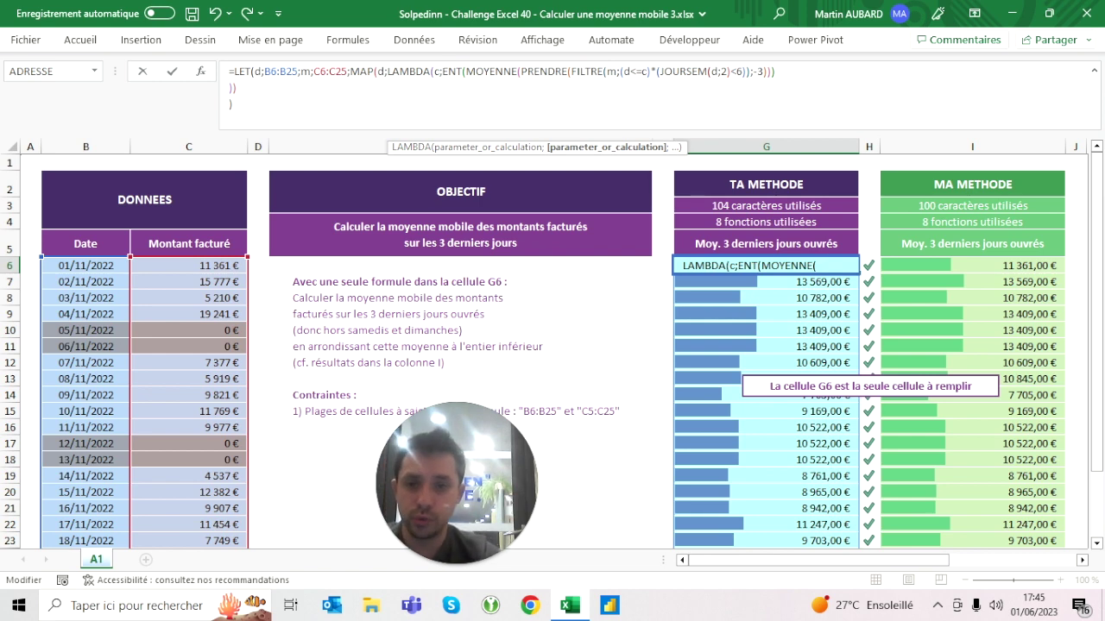
pyautogui.press('End')
pyautogui.press('Delete')
pyautogui.press('End')
pyautogui.press('Delete')
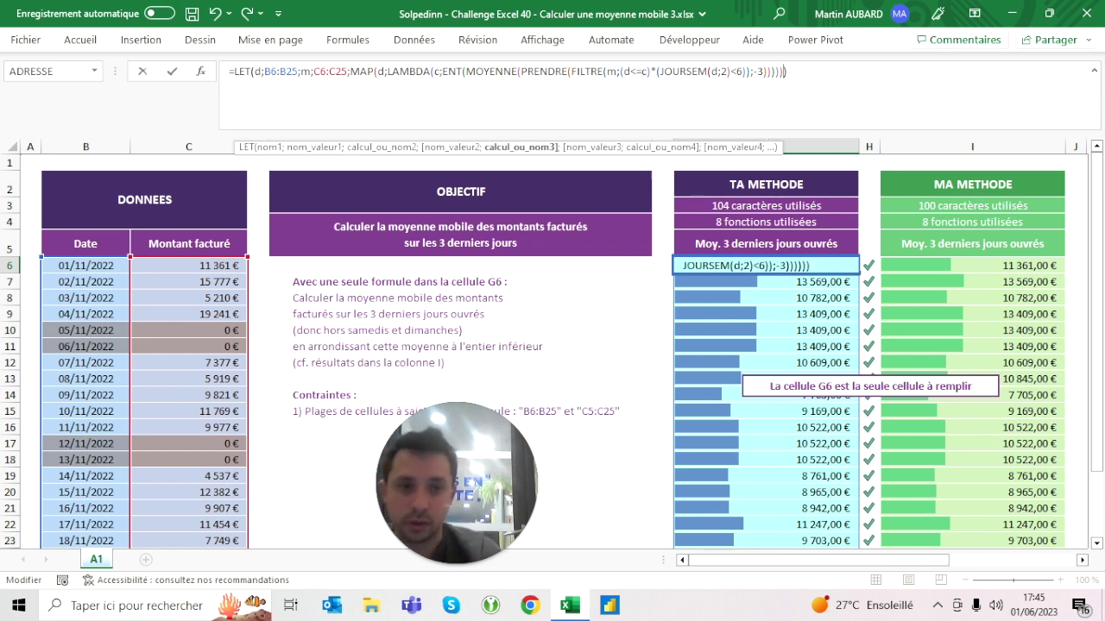
pyautogui.hotkey('ctrl', 'Return')
# Check G4's character count, then select the m variable definition in the formula bar
pyautogui.press('Up')
pyautogui.press('Up')
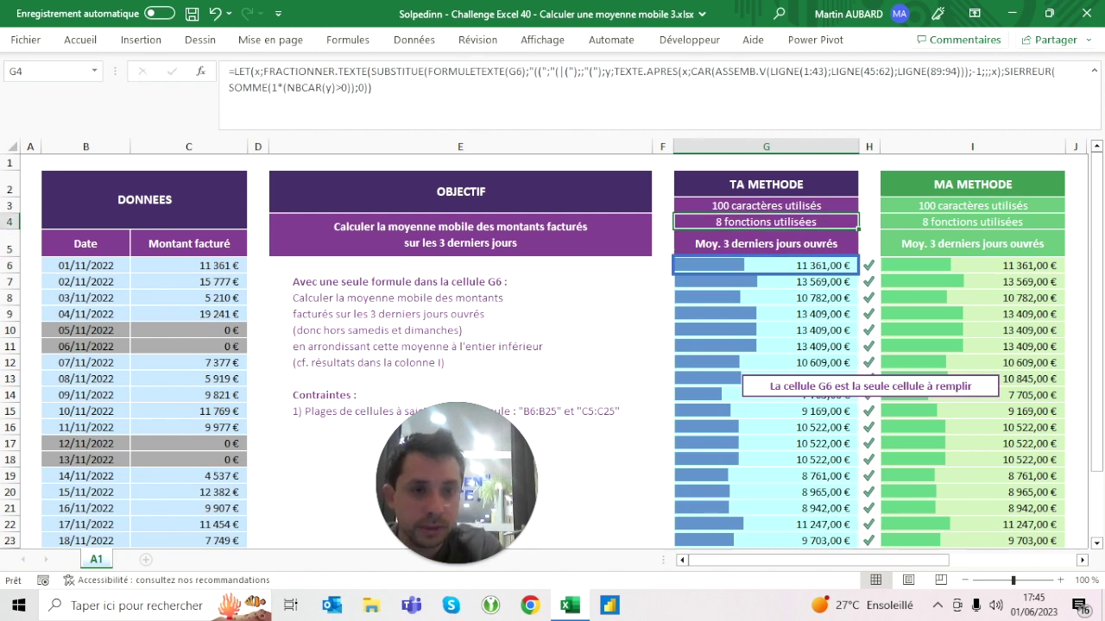
pyautogui.press('Down')
pyautogui.press('Down')
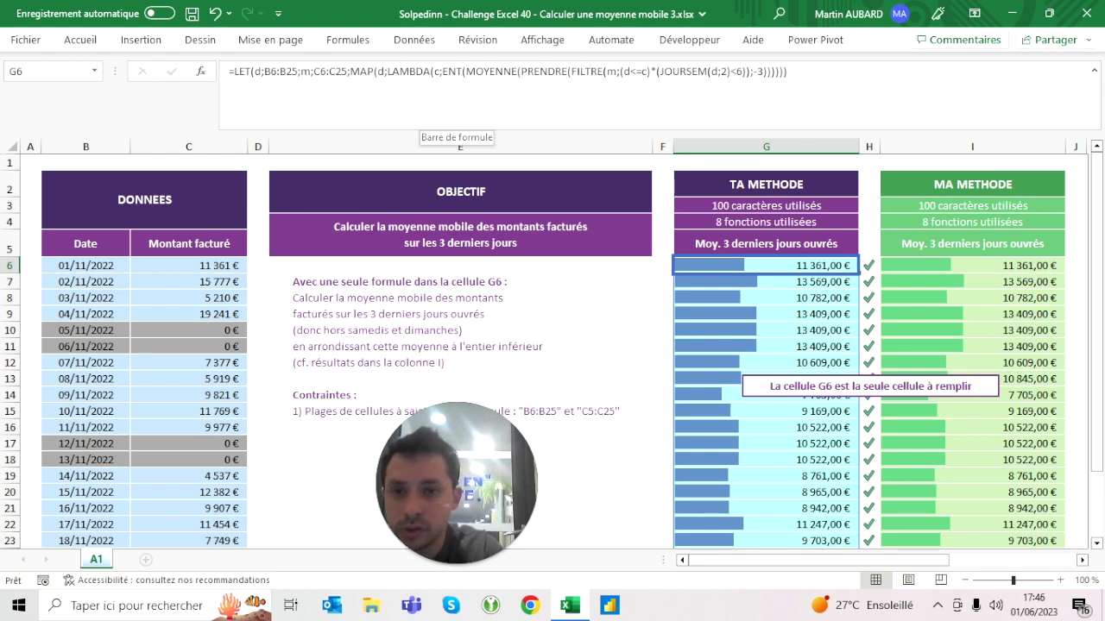
pyautogui.moveTo(314, 71); pyautogui.dragTo(344, 72)
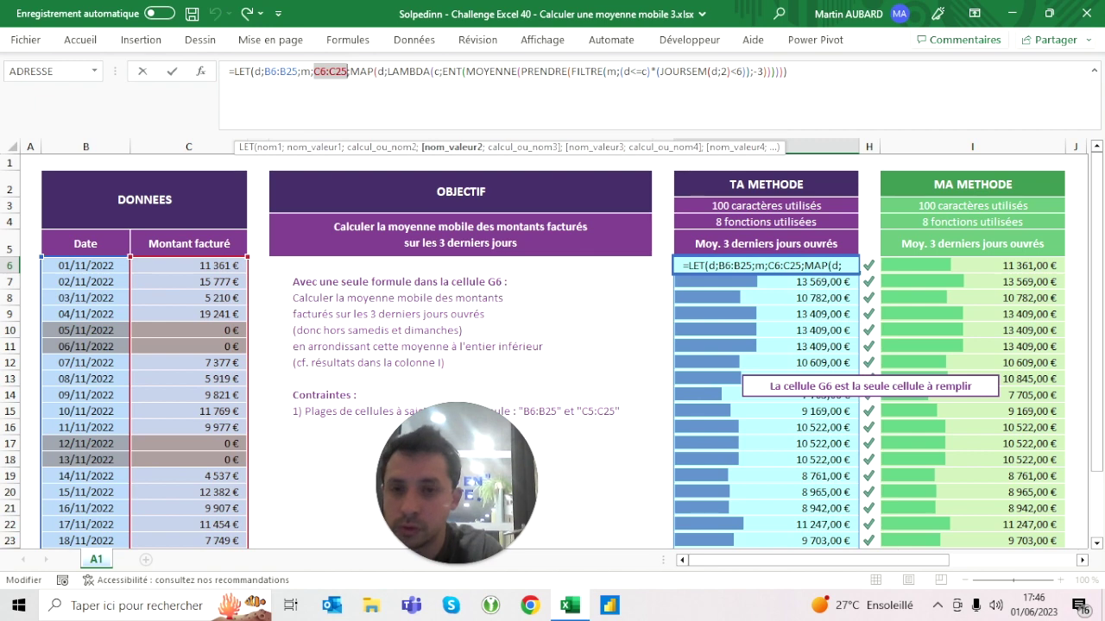
# Delete the 'm;C6:C25;' definition and replace FILTRE's m argument with C6:C25
pyautogui.press('BackSpace')
pyautogui.press('BackSpace')
pyautogui.press('BackSpace')
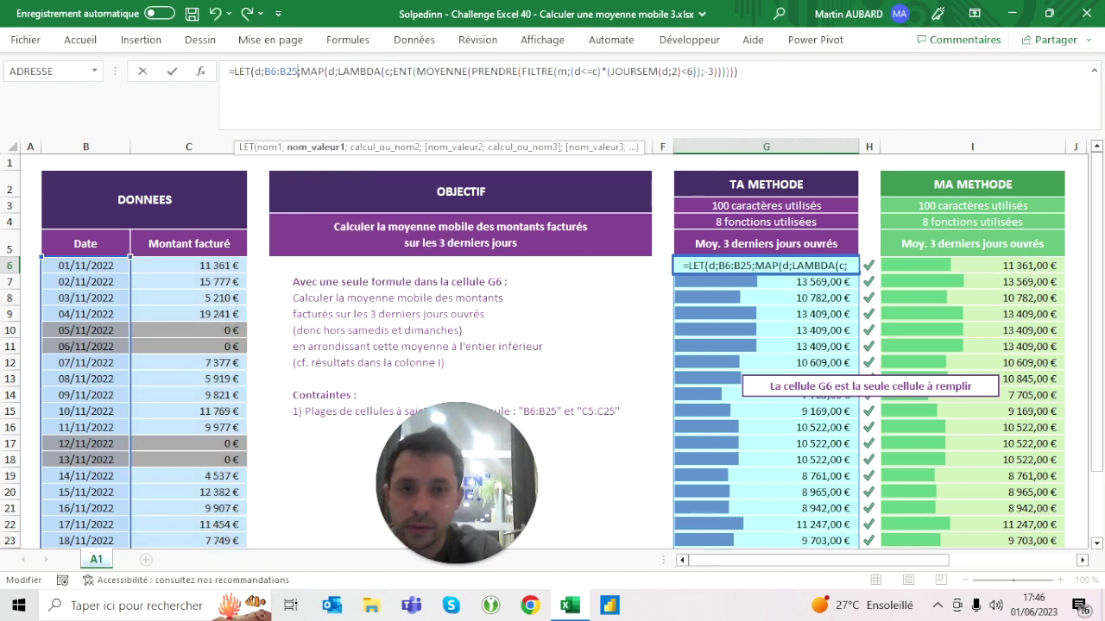
pyautogui.press('BackSpace')
pyautogui.write('C6:C25')
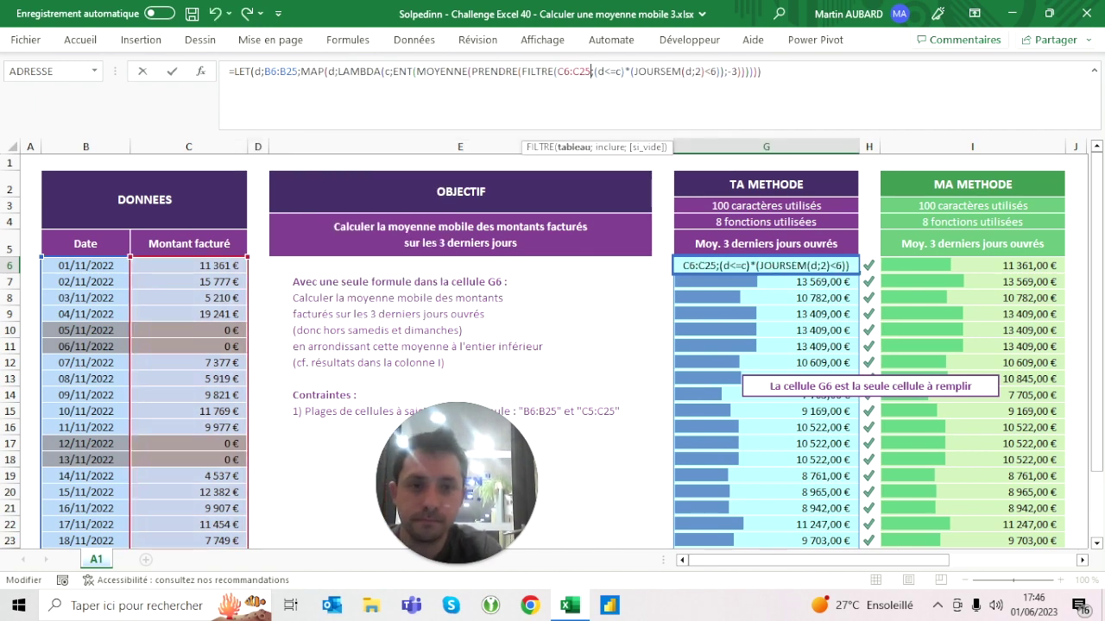
pyautogui.press('Return')
pyautogui.press('Up')
pyautogui.press('Up')
pyautogui.press('Up')
pyautogui.press('Up')
pyautogui.press('Down')
pyautogui.press('Down')
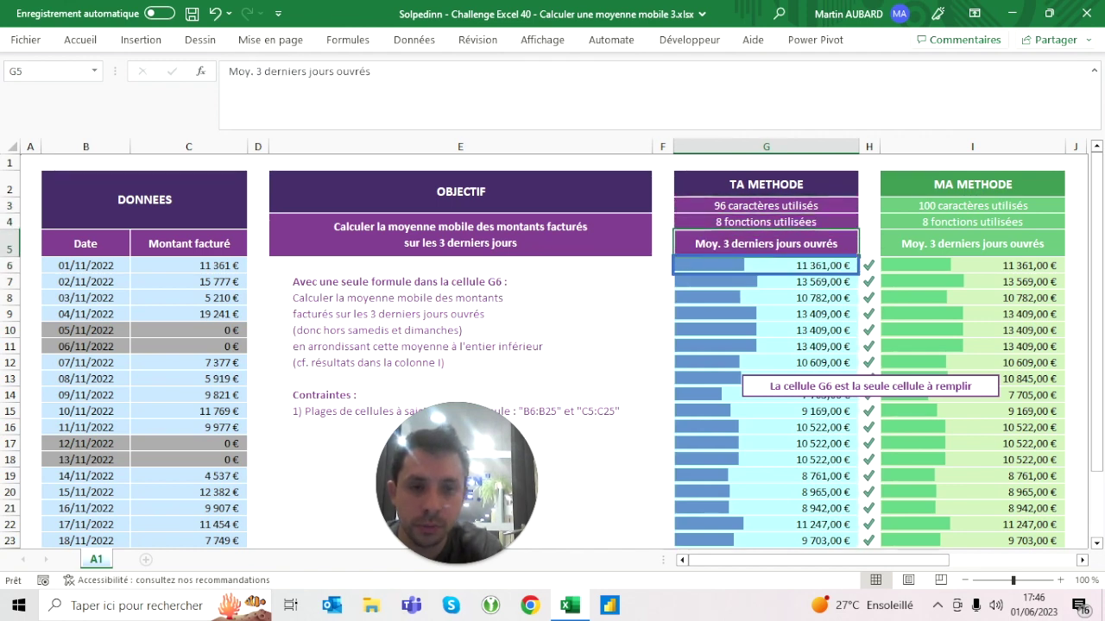
pyautogui.press('Down')
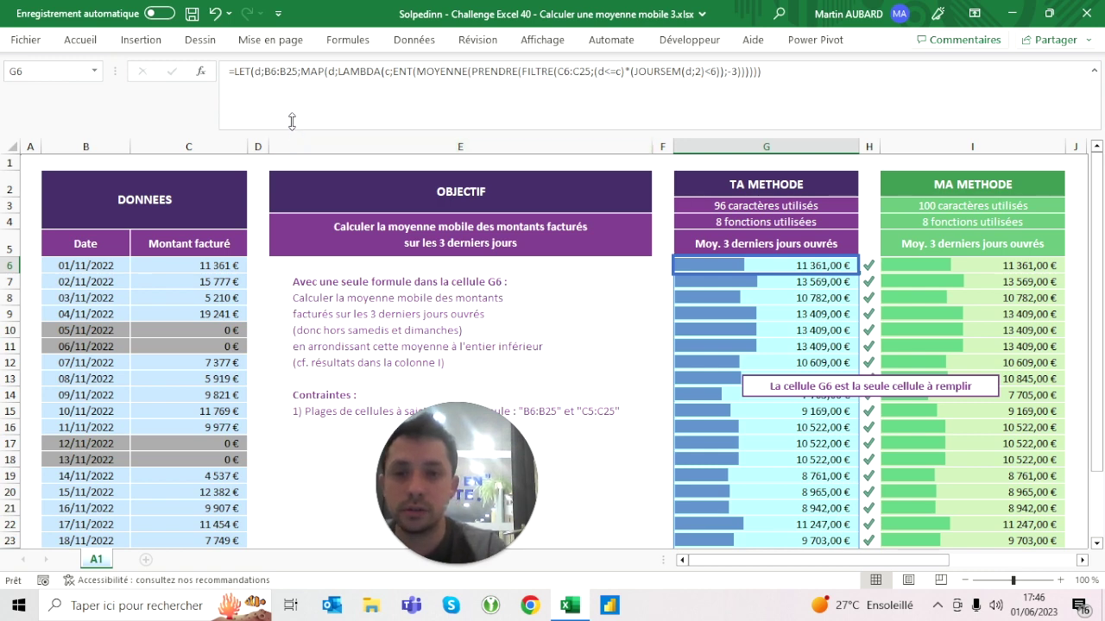
# Collapse the formula bar to show rows through 25 and update I3:I4 so the reference count reads 96
pyautogui.moveTo(292, 121); pyautogui.dragTo(291, 82)
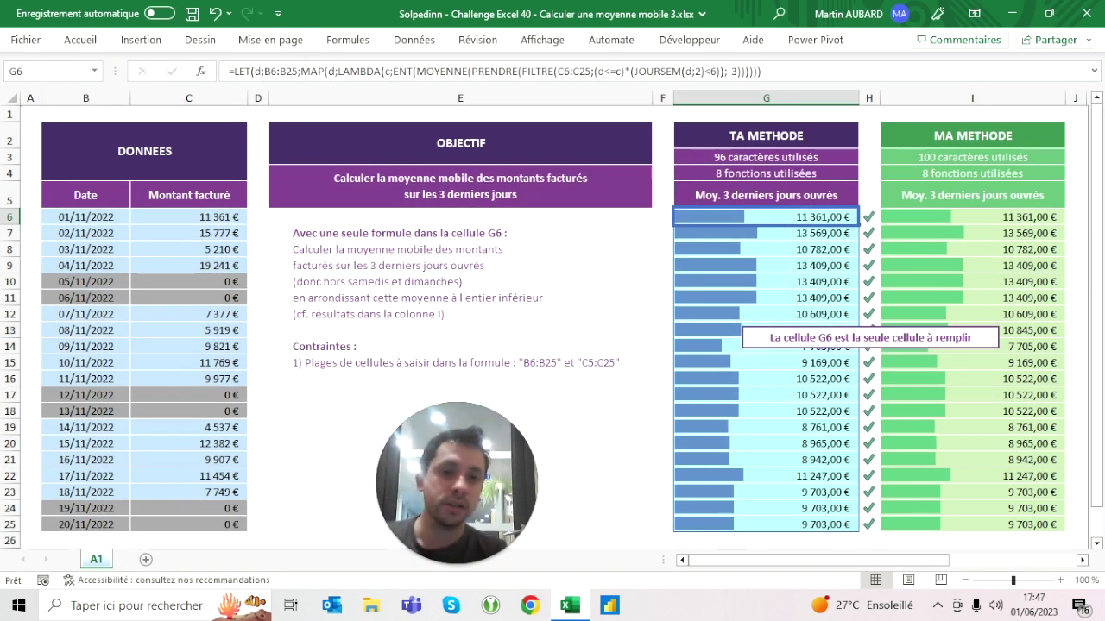
pyautogui.moveTo(972, 157); pyautogui.dragTo(972, 173)
pyautogui.click(972, 157)
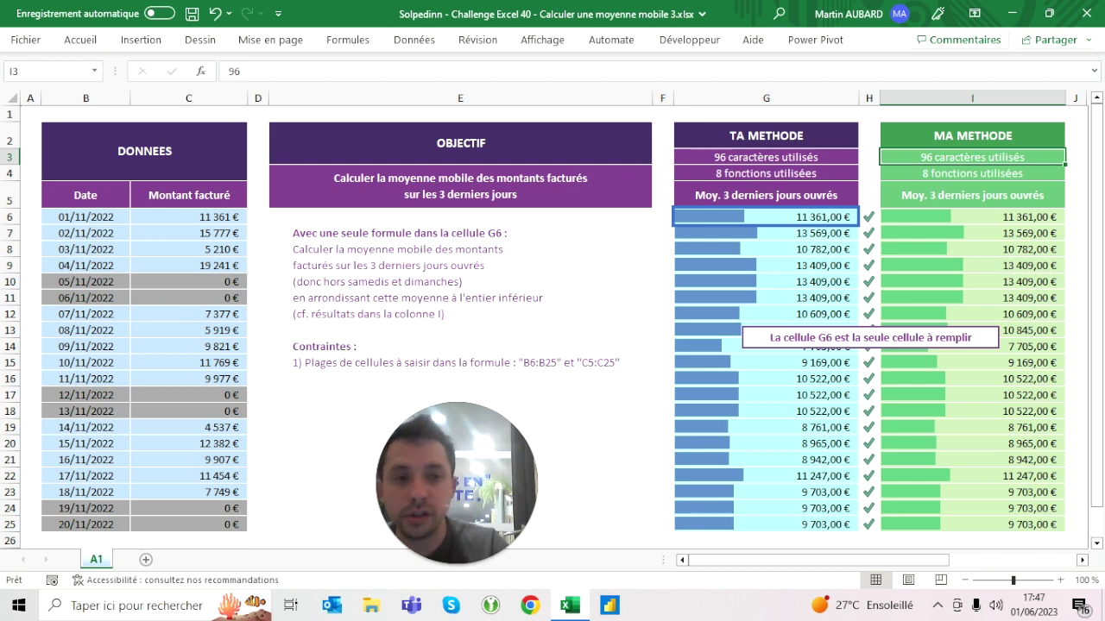
pyautogui.press('Down')
pyautogui.press('Down')
pyautogui.press('Left')
pyautogui.press('Left')
pyautogui.press('Down')
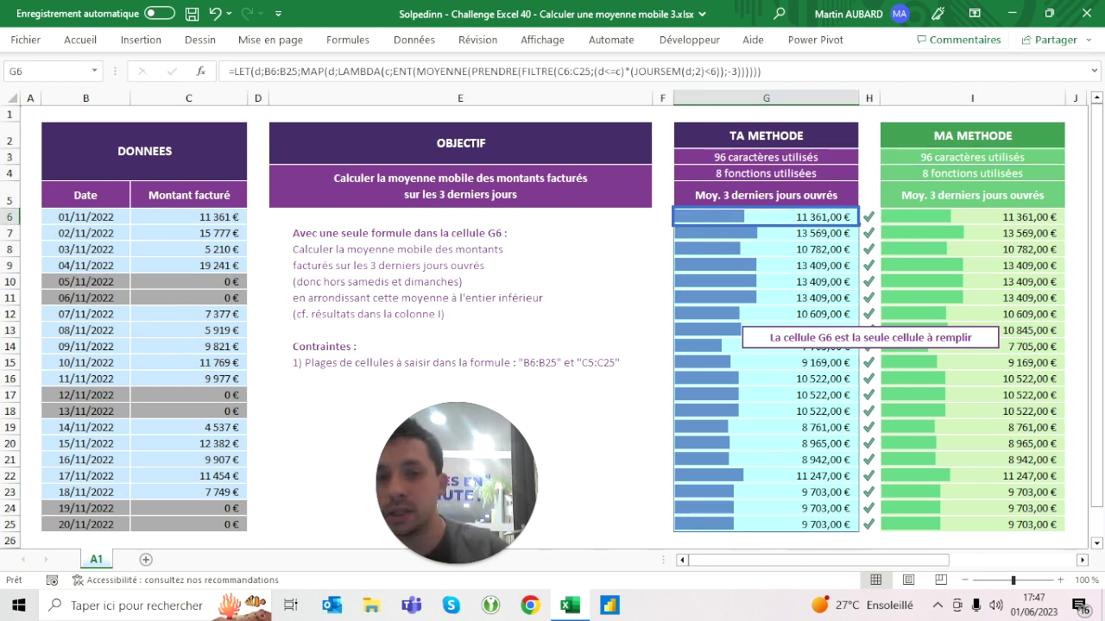